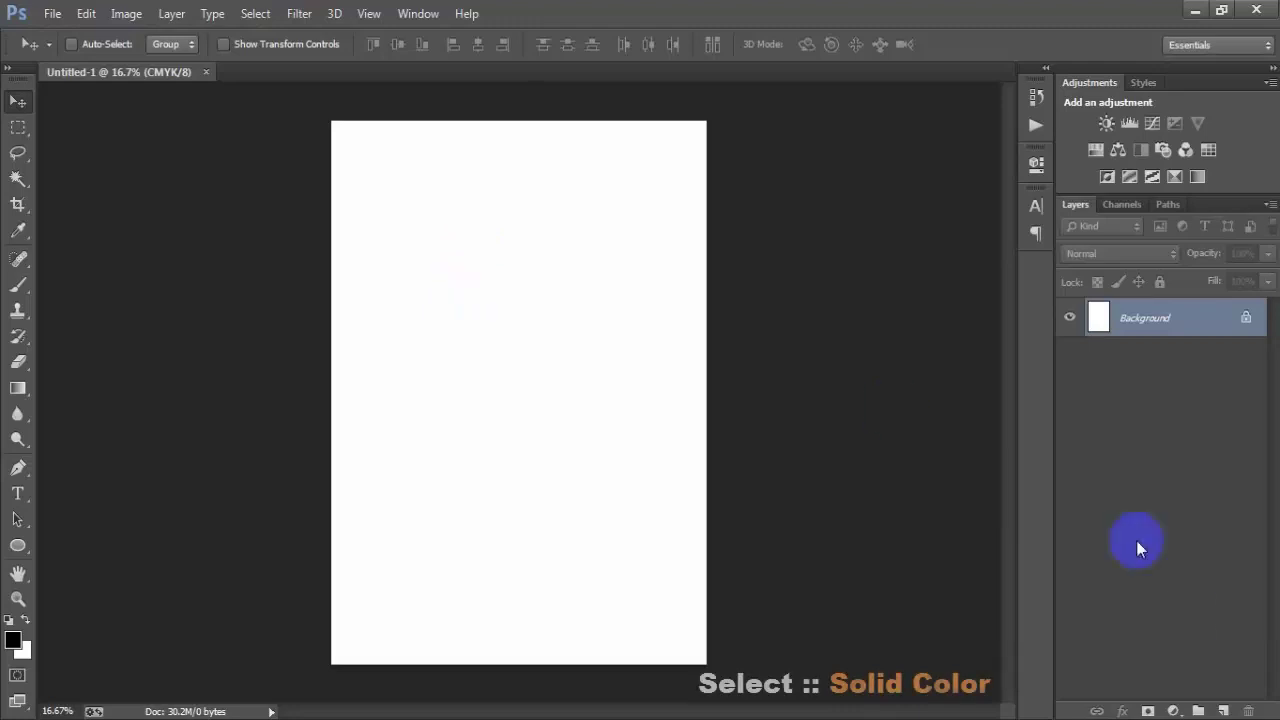
Step: Add a Solid Color fill layer in dark grey 464646 above the background
{"action": "left_click", "coordinate": [1173, 711]}
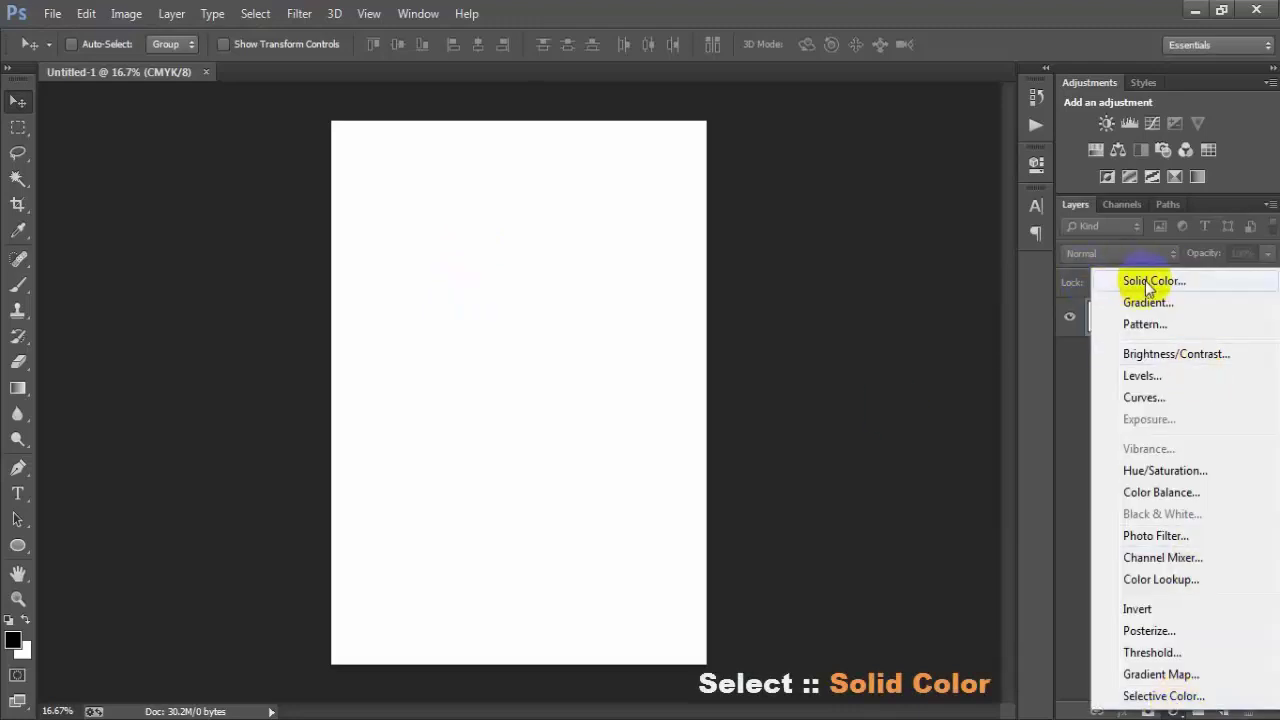
{"action": "left_click", "coordinate": [1147, 285]}
{"action": "left_click_drag", "start_coordinate": [677, 342], "coordinate": [486, 343]}
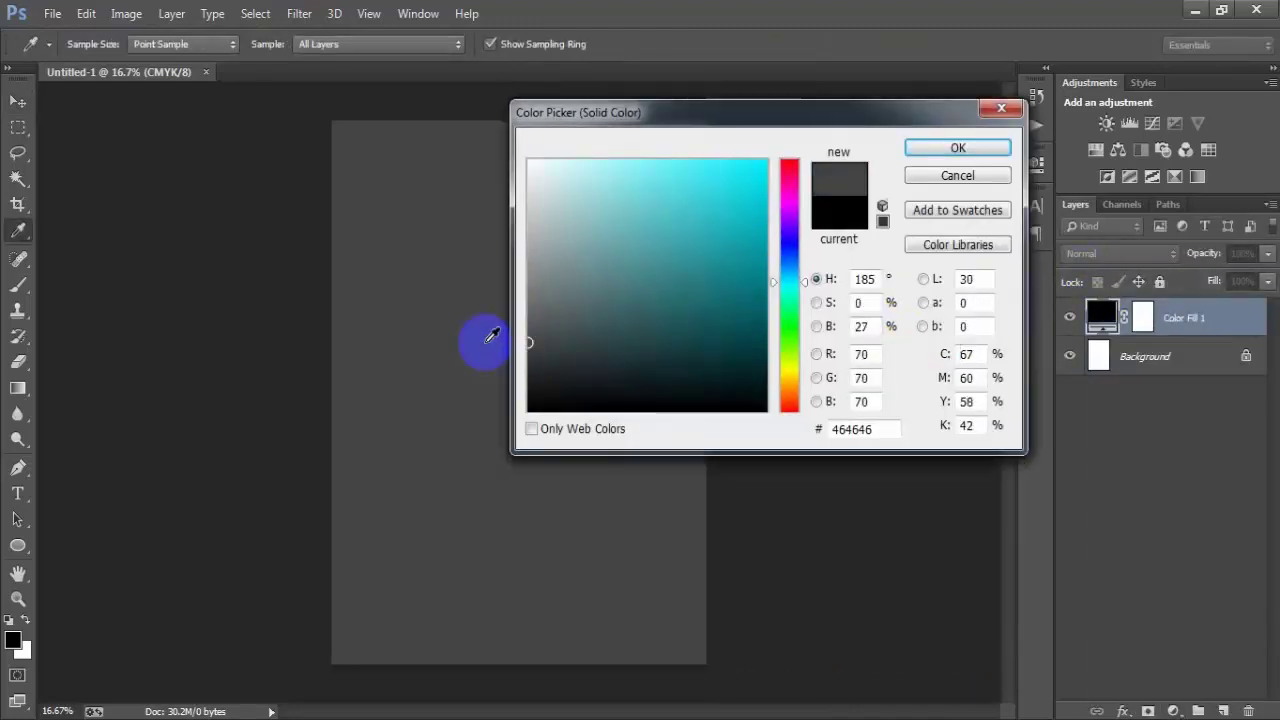
{"action": "left_click", "coordinate": [914, 146]}
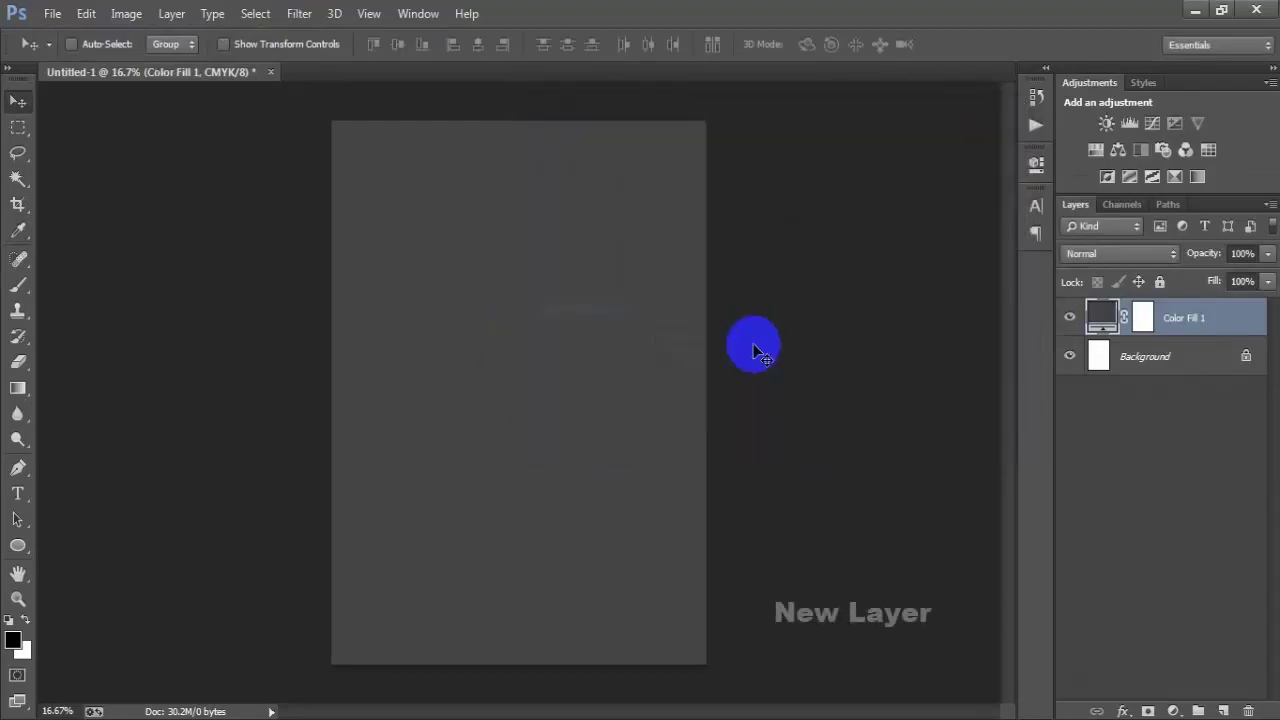
Step: Draw a black circle about 1506 px in diameter on a new layer with the Ellipse Tool
{"action": "left_click", "coordinate": [1222, 711]}
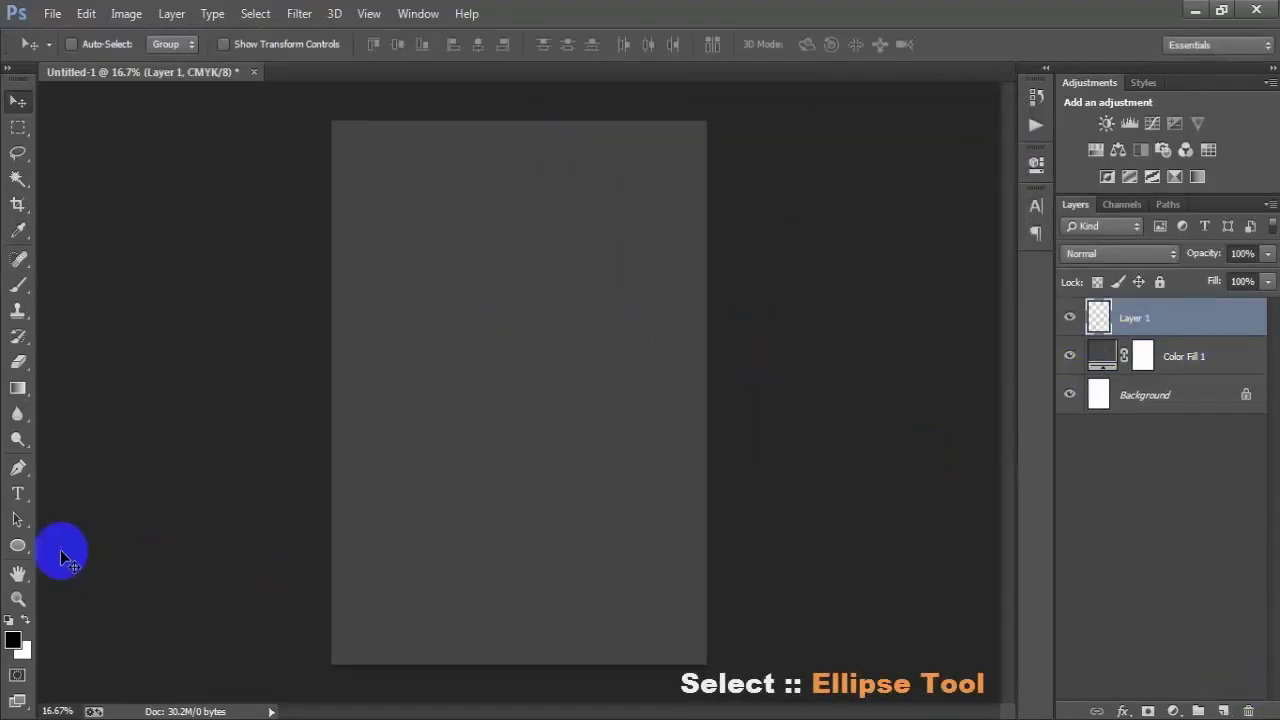
{"action": "left_click", "coordinate": [22, 547]}
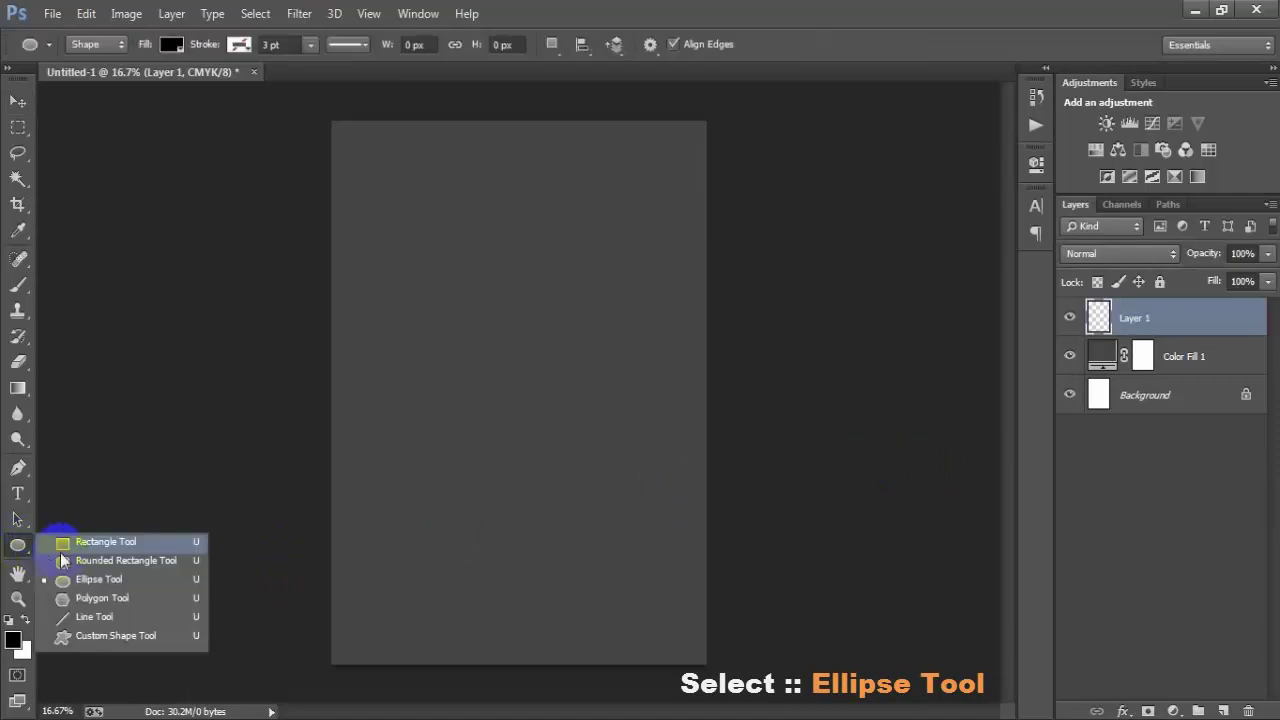
{"action": "left_click", "coordinate": [182, 583]}
{"action": "left_click_drag", "start_coordinate": [423, 300], "coordinate": [660, 624]}
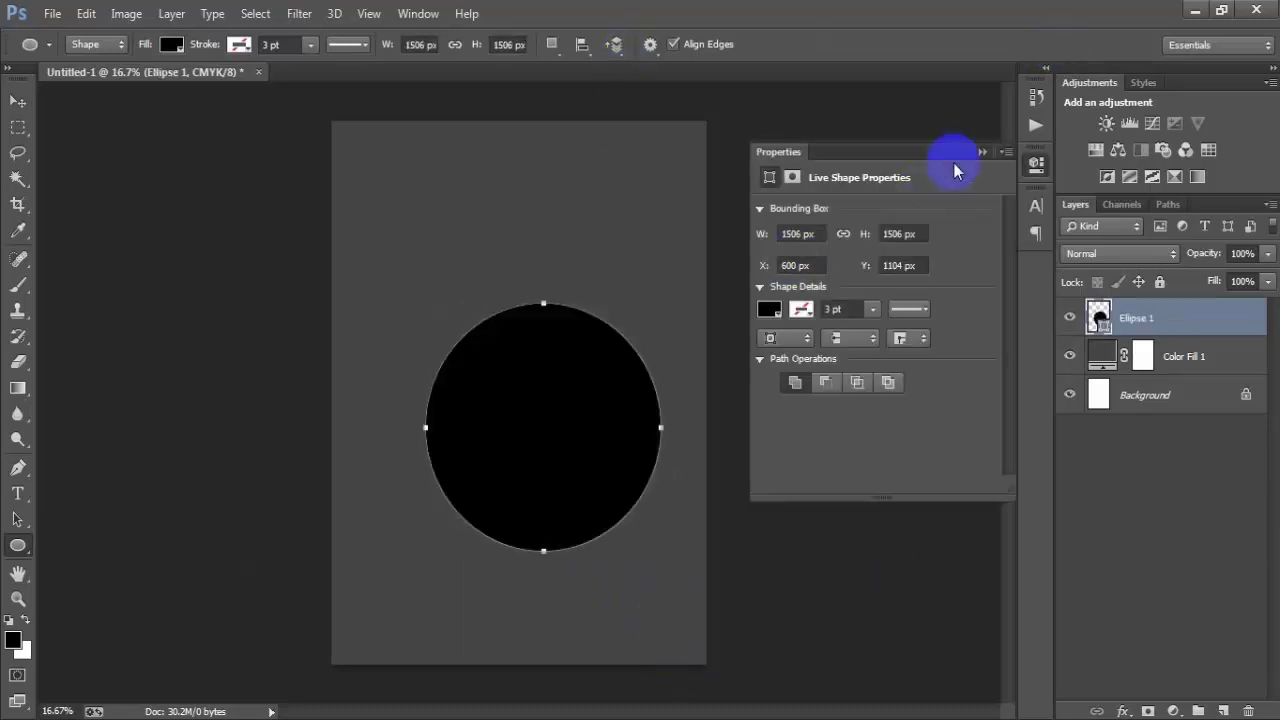
{"action": "left_click", "coordinate": [982, 153]}
Step: Center the circle horizontally on the page by aligning it with the Background layer
{"action": "left_click", "coordinate": [1157, 398], "text": "ctrl"}
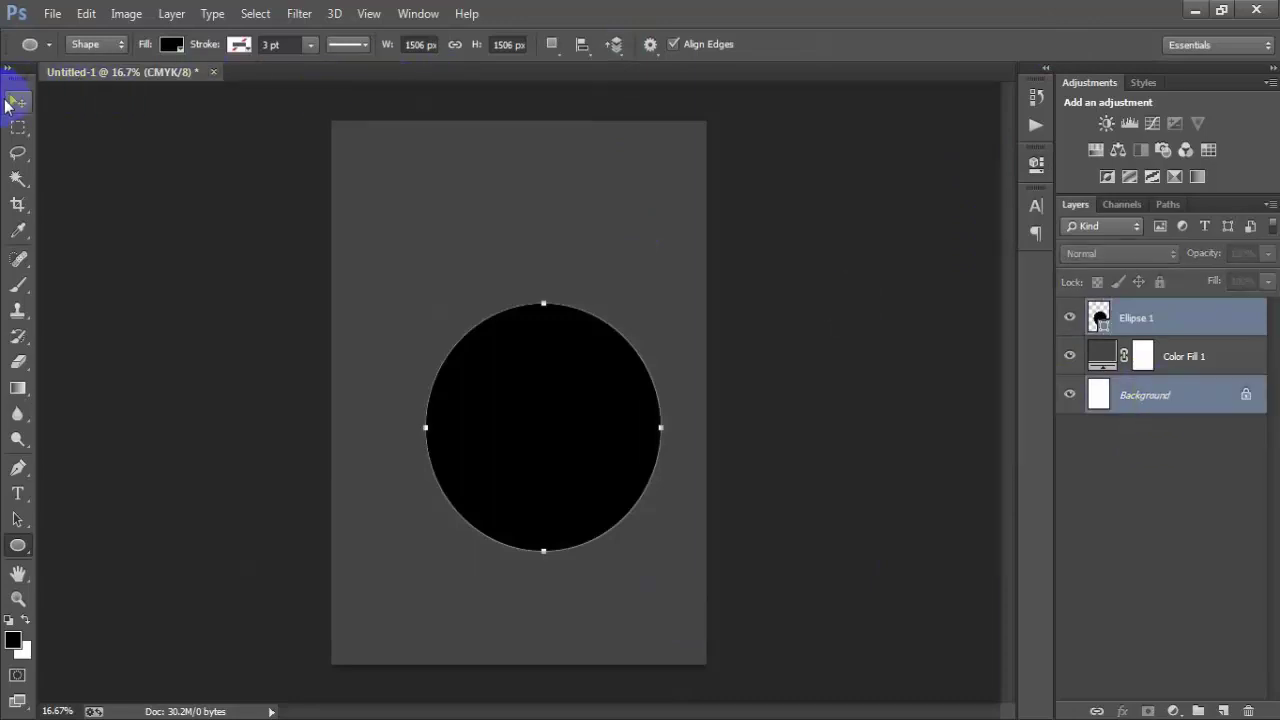
{"action": "left_click", "coordinate": [9, 101]}
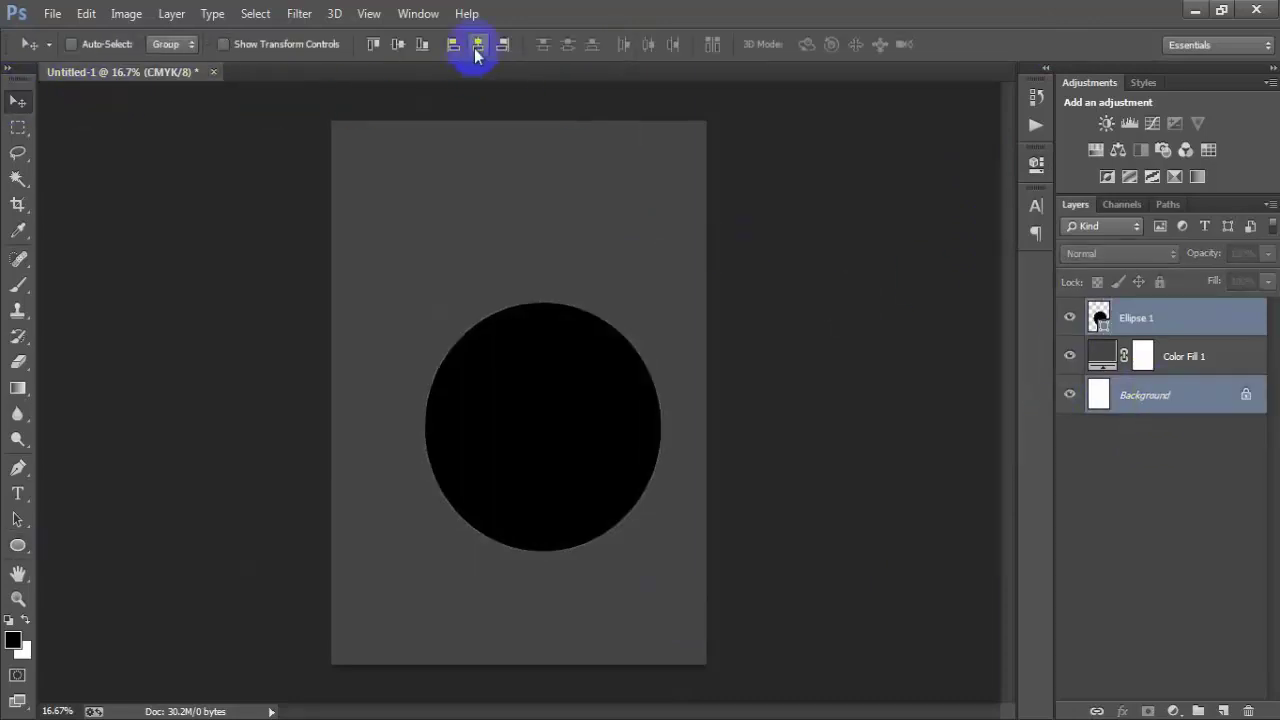
{"action": "left_click", "coordinate": [478, 45]}
{"action": "left_click", "coordinate": [1128, 320]}
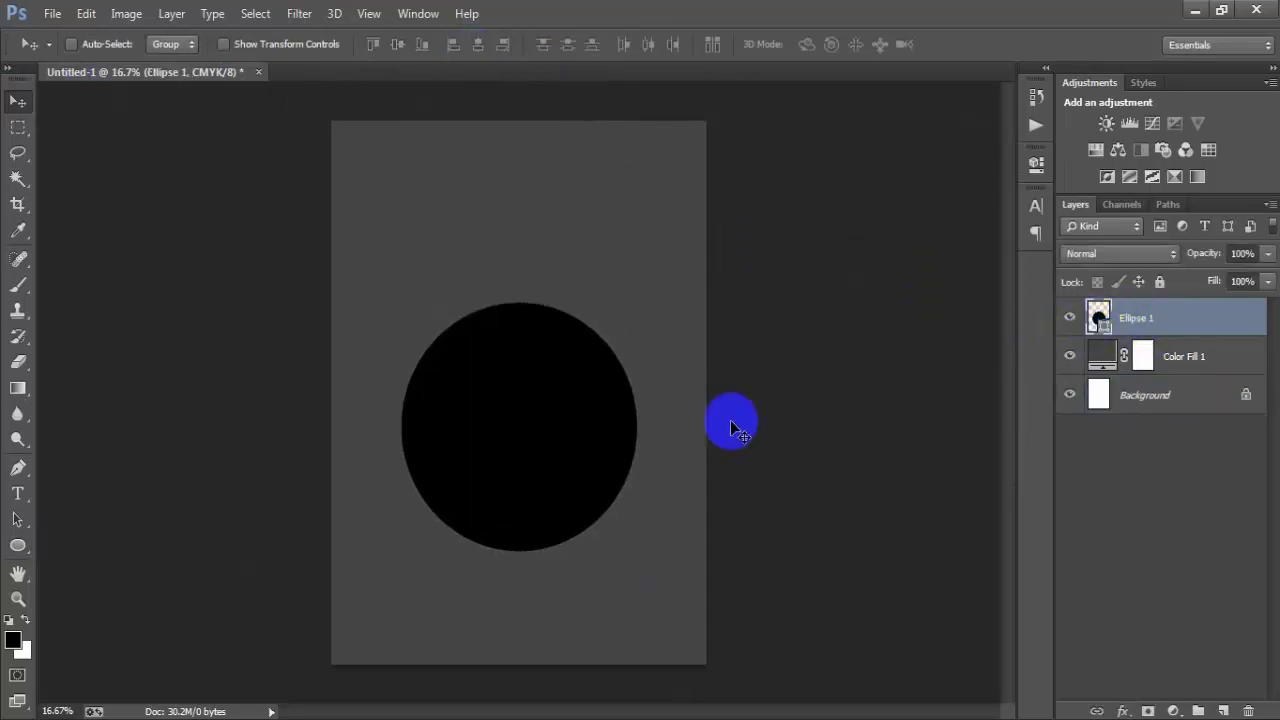
Step: Nudge the circle upward until its center sits slightly above the middle of the page
{"action": "key", "text": "shift+Up"}
{"action": "key", "text": "shift+Up"}
{"action": "key", "text": "shift+Up"}
{"action": "key", "text": "shift+Up"}
{"action": "key", "text": "shift+Up"}
{"action": "key", "text": "shift+Up"}
{"action": "key", "text": "shift+Up"}
{"action": "key", "text": "shift+Up"}
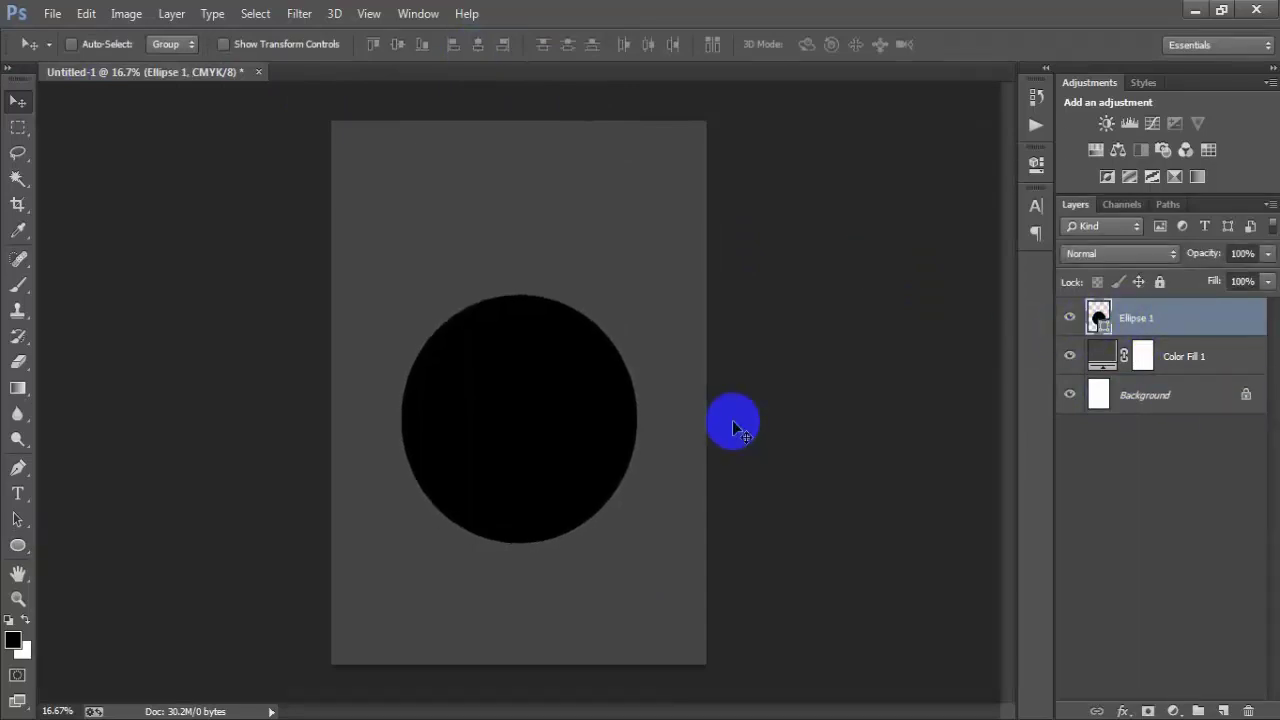
{"action": "key", "text": "shift+Up"}
{"action": "key", "text": "shift+Up"}
{"action": "key", "text": "shift+Up"}
{"action": "key", "text": "shift+Up"}
{"action": "key", "text": "shift+Up"}
{"action": "key", "text": "shift+Up"}
{"action": "key", "text": "shift+Up"}
{"action": "key", "text": "shift+Up"}
{"action": "key", "text": "shift+Up"}
{"action": "key", "text": "shift+Up"}
{"action": "key", "text": "shift+Up"}
{"action": "key", "text": "shift+Up"}
{"action": "key", "text": "shift+Up"}
{"action": "key", "text": "shift+Up"}
{"action": "key", "text": "shift+Up"}
{"action": "key", "text": "shift+Up"}
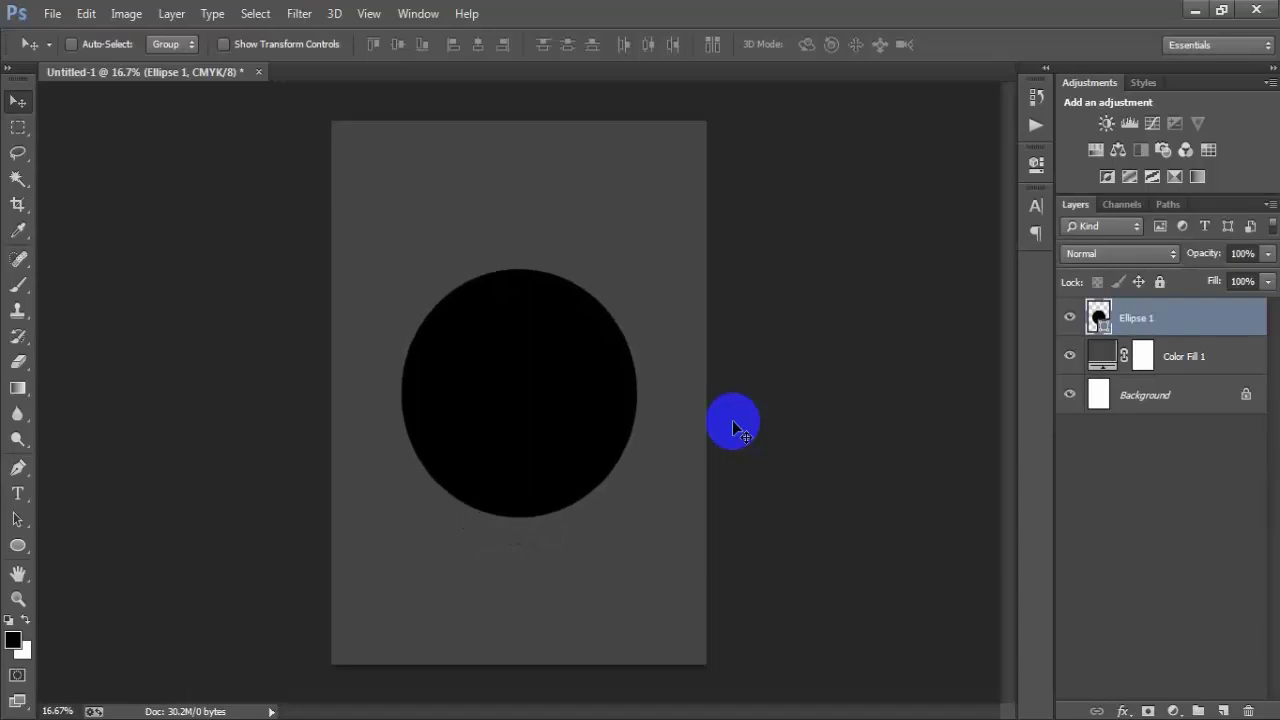
{"action": "key", "text": "shift+Up"}
{"action": "key", "text": "shift+Up"}
{"action": "key", "text": "shift+Up"}
{"action": "key", "text": "shift+Up"}
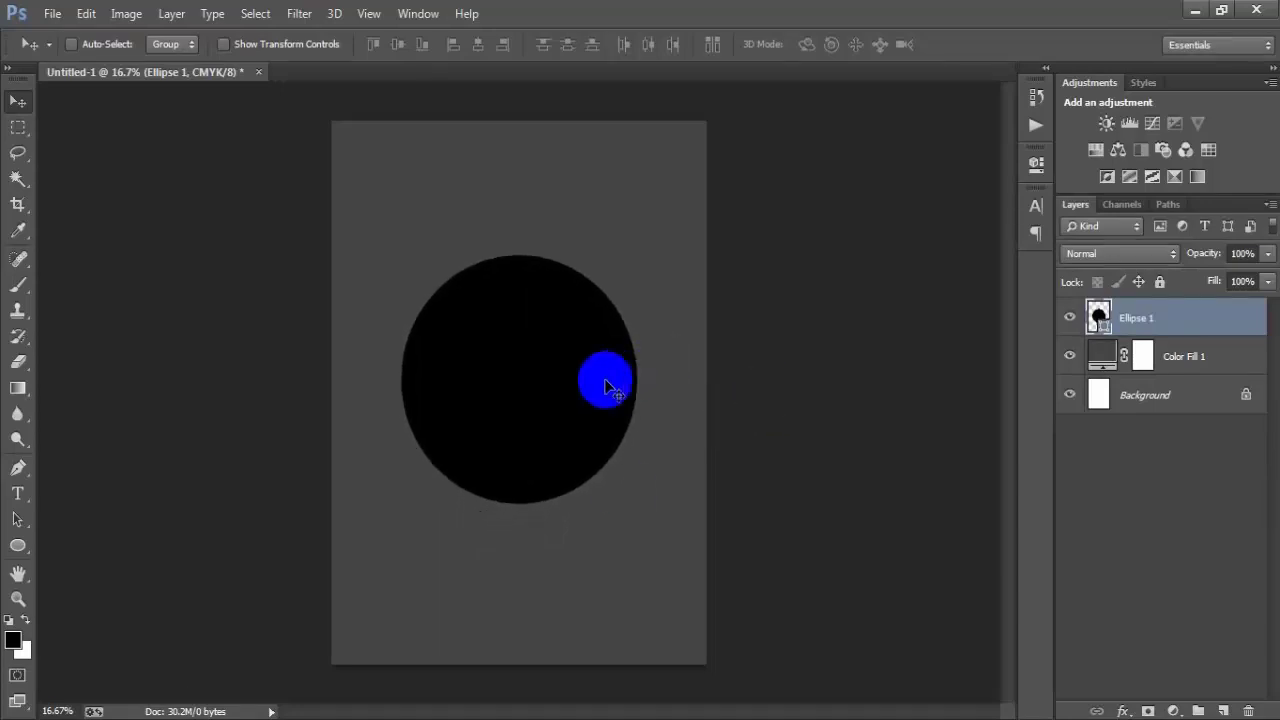
{"action": "left_click", "coordinate": [1071, 318]}
{"action": "left_click", "coordinate": [1071, 318]}
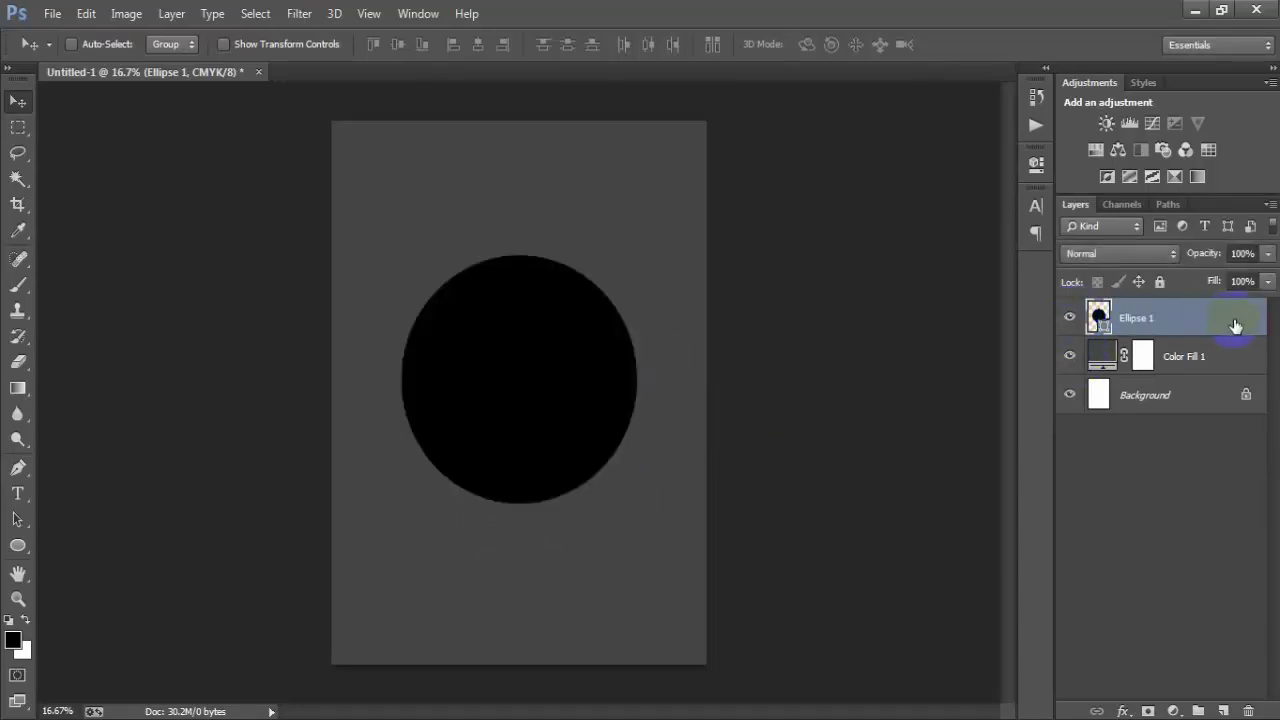
Step: Add a Gradient Overlay to the circle layer, starting from the Violet, Orange preset
{"action": "double_click", "coordinate": [1236, 326]}
{"action": "left_click", "coordinate": [662, 375]}
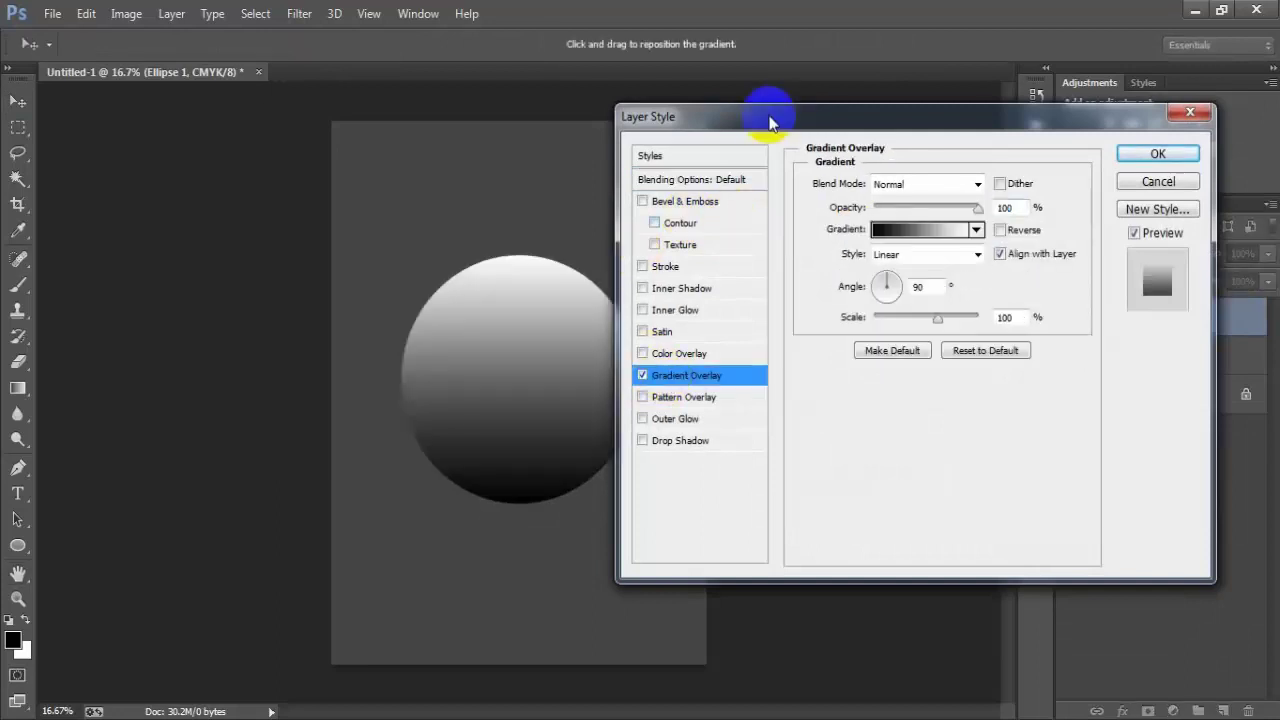
{"action": "left_click_drag", "start_coordinate": [769, 122], "coordinate": [700, 118]}
{"action": "left_click", "coordinate": [840, 230]}
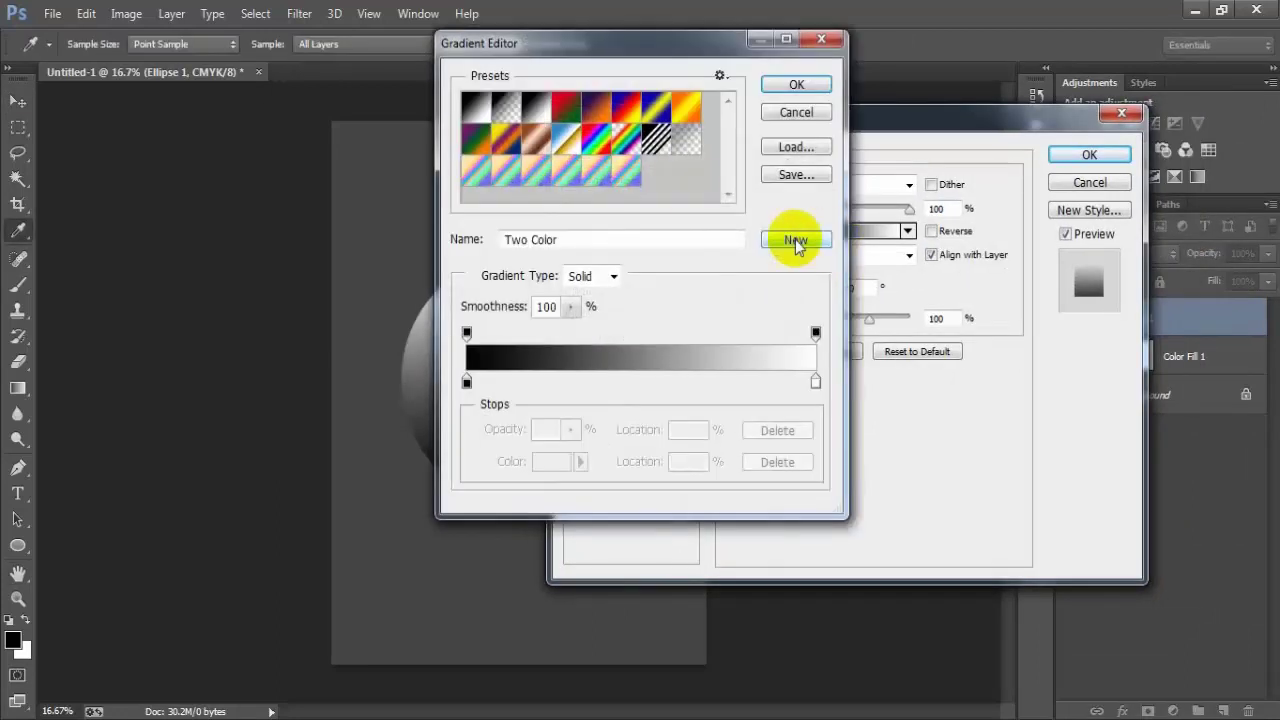
{"action": "left_click", "coordinate": [608, 117]}
Step: Set the gradient's end color stop at 100% to red CC2222
{"action": "left_click", "coordinate": [815, 381]}
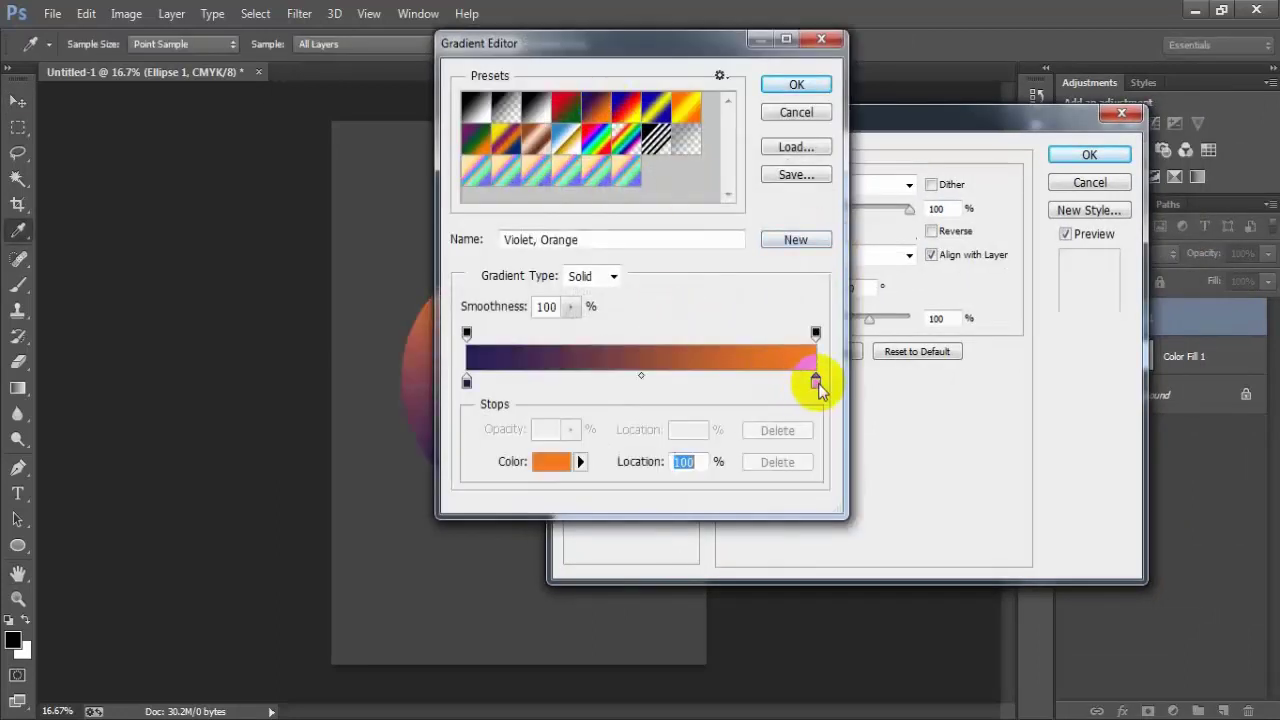
{"action": "left_click", "coordinate": [565, 462]}
{"action": "left_click_drag", "start_coordinate": [876, 429], "coordinate": [788, 429]}
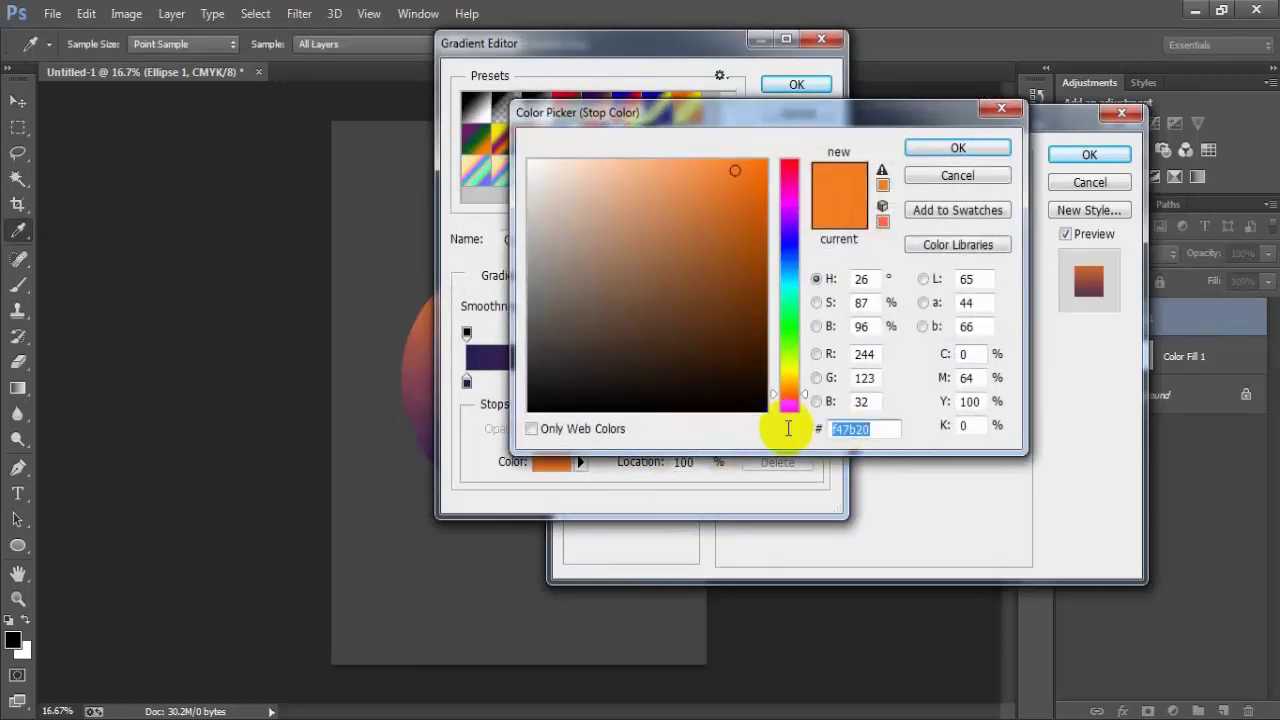
{"action": "type", "text": "CC"}
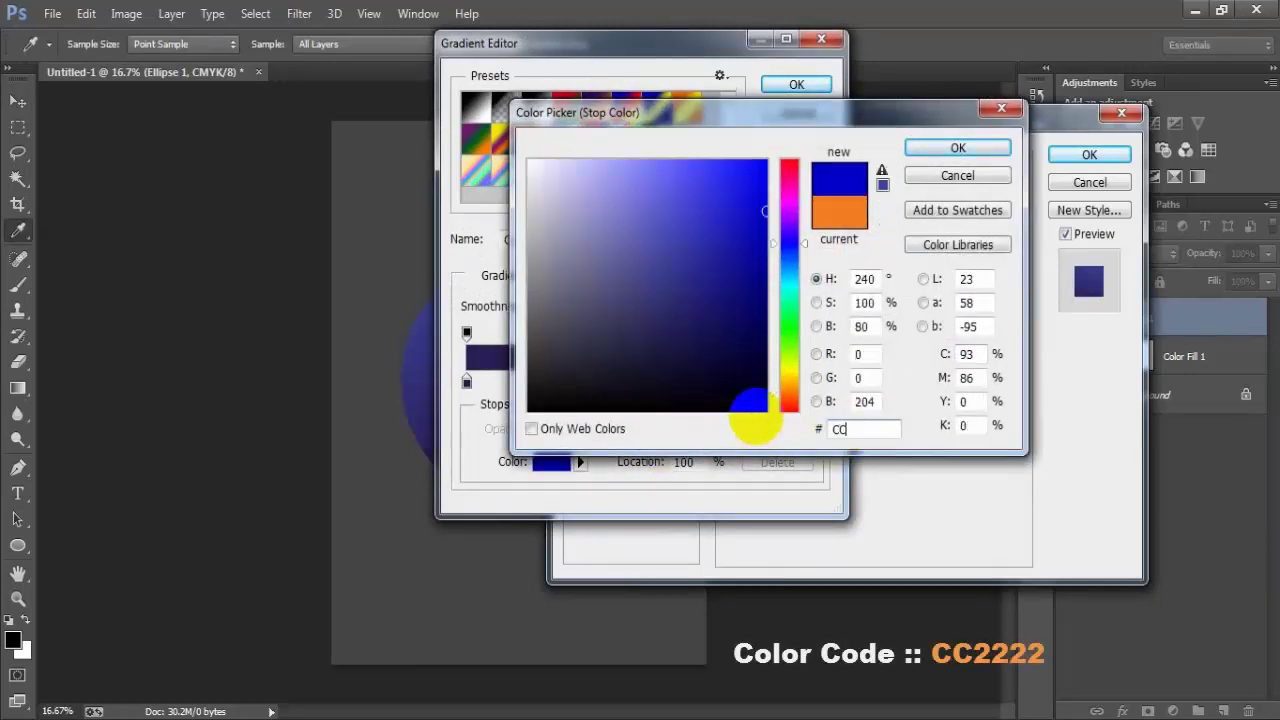
{"action": "type", "text": "2222"}
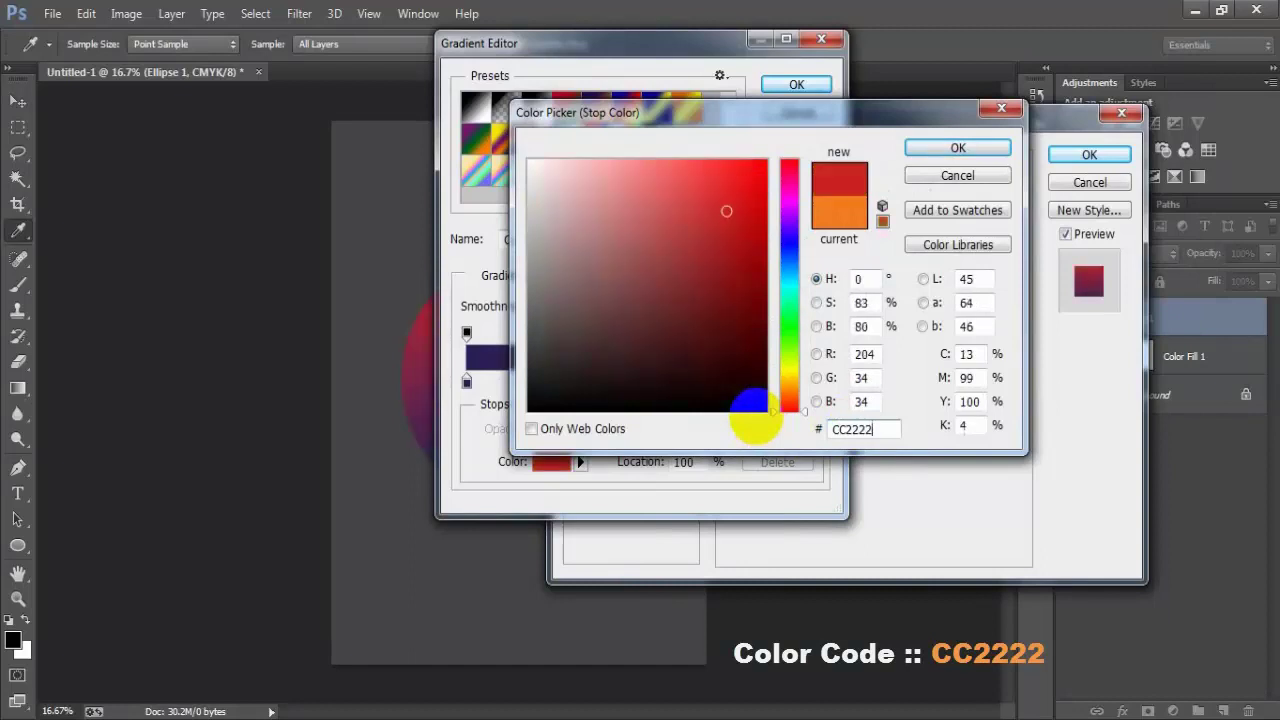
{"action": "left_click_drag", "start_coordinate": [880, 430], "coordinate": [799, 435]}
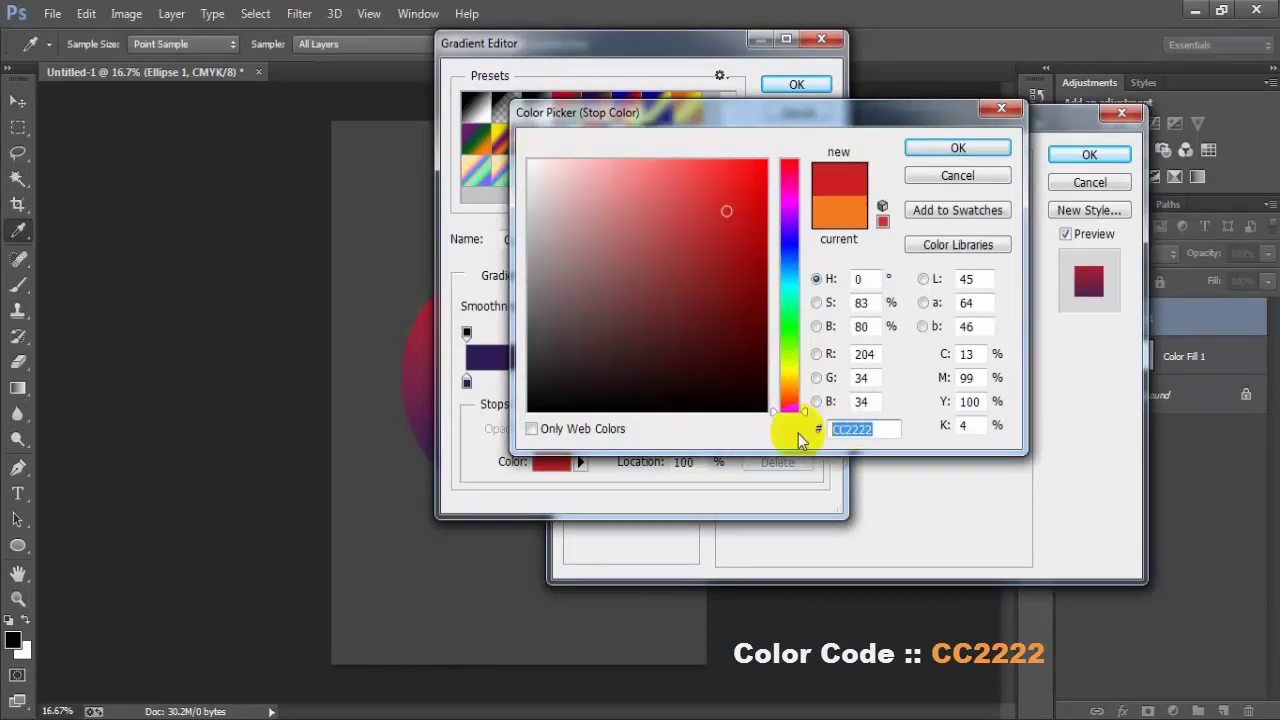
{"action": "left_click", "coordinate": [959, 148]}
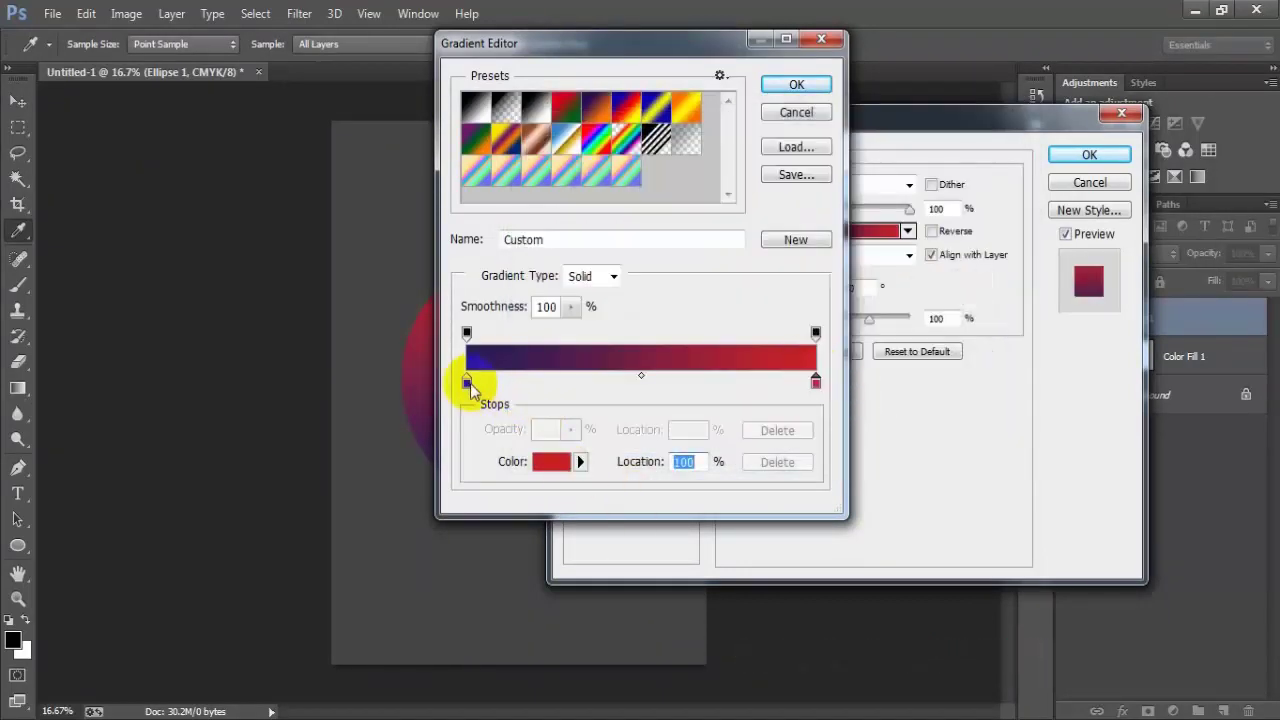
Step: Set the gradient's start color stop at 0% to yellow FFDE01 and accept the gradient
{"action": "left_click", "coordinate": [467, 384]}
{"action": "left_click", "coordinate": [545, 462]}
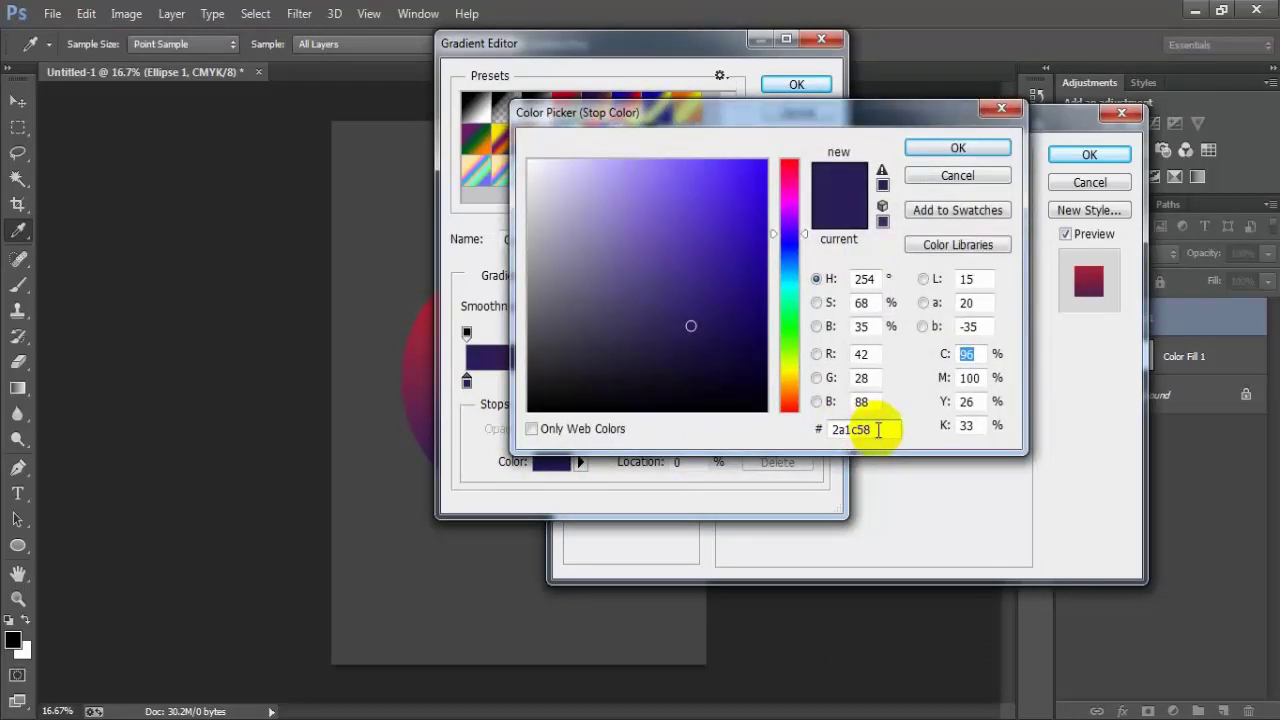
{"action": "left_click_drag", "start_coordinate": [878, 430], "coordinate": [791, 431]}
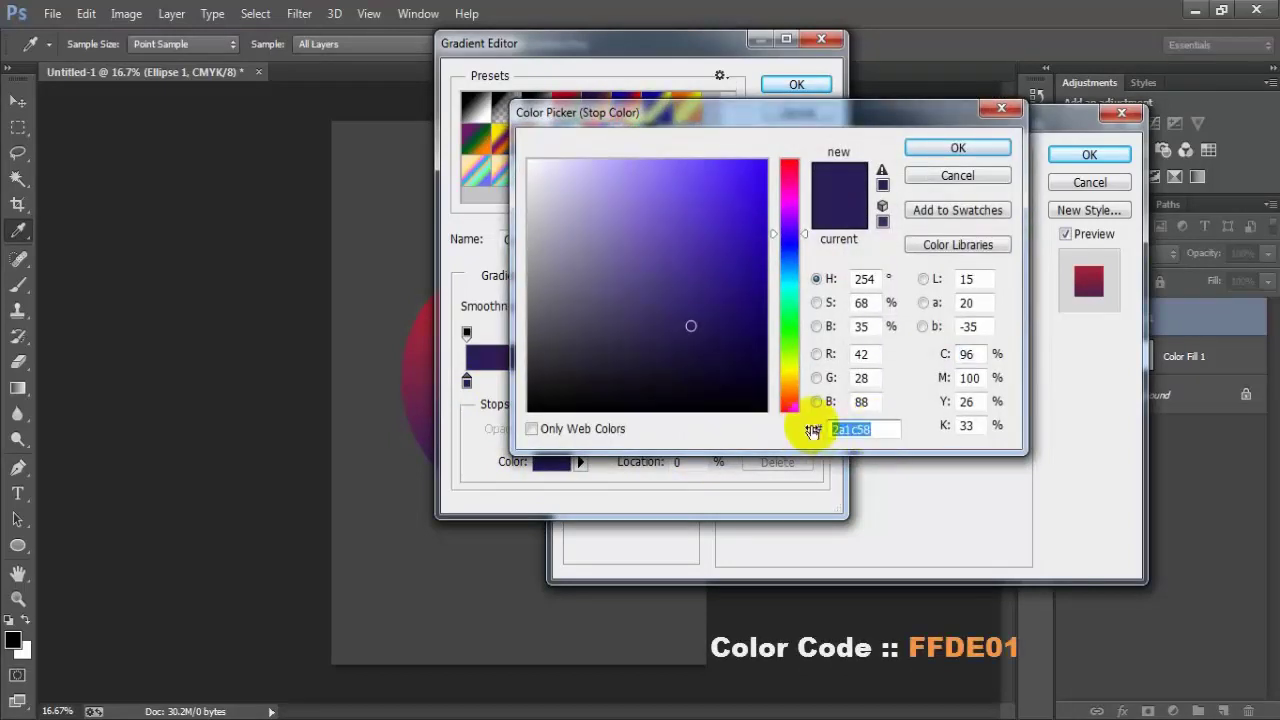
{"action": "type", "text": "FF"}
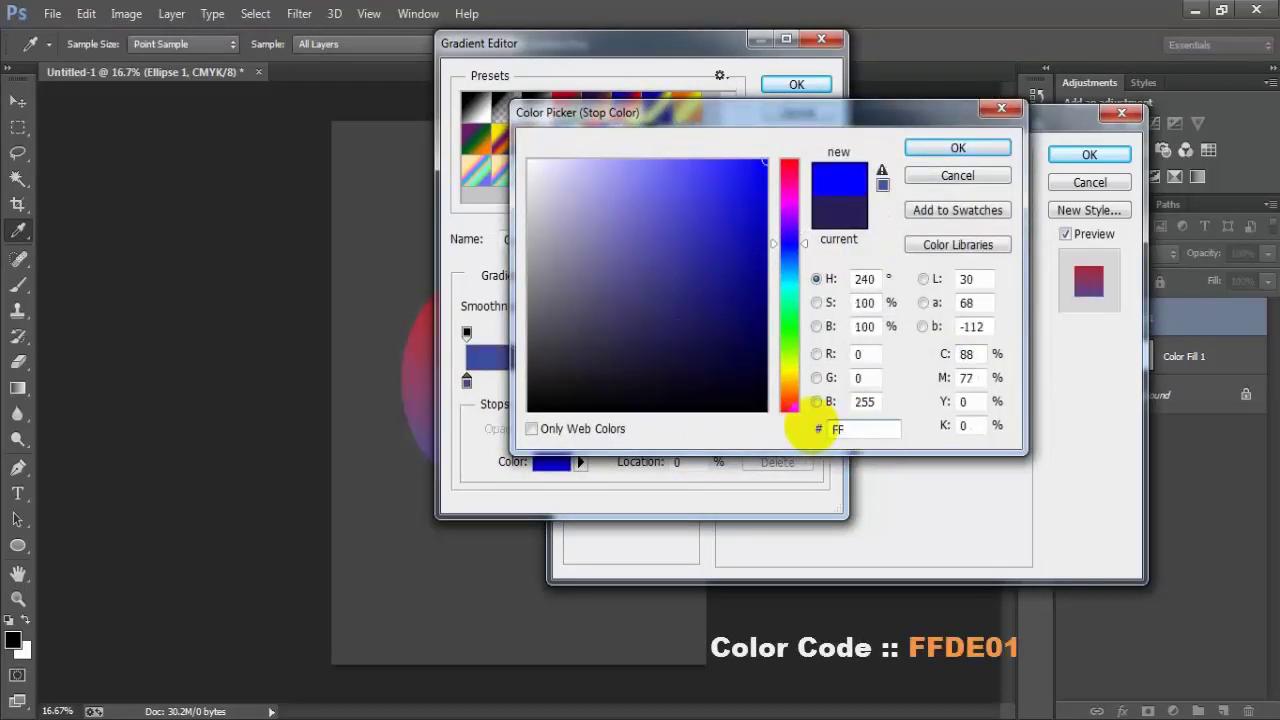
{"action": "type", "text": "DE01"}
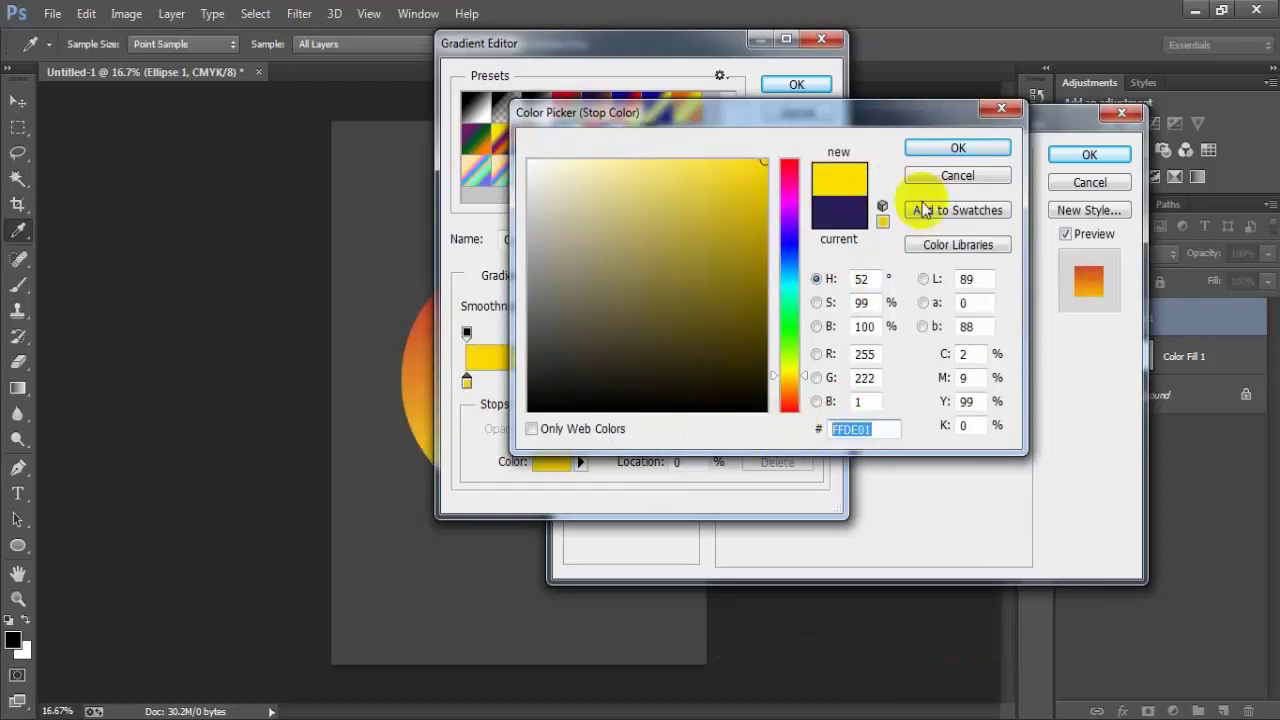
{"action": "left_click", "coordinate": [927, 149]}
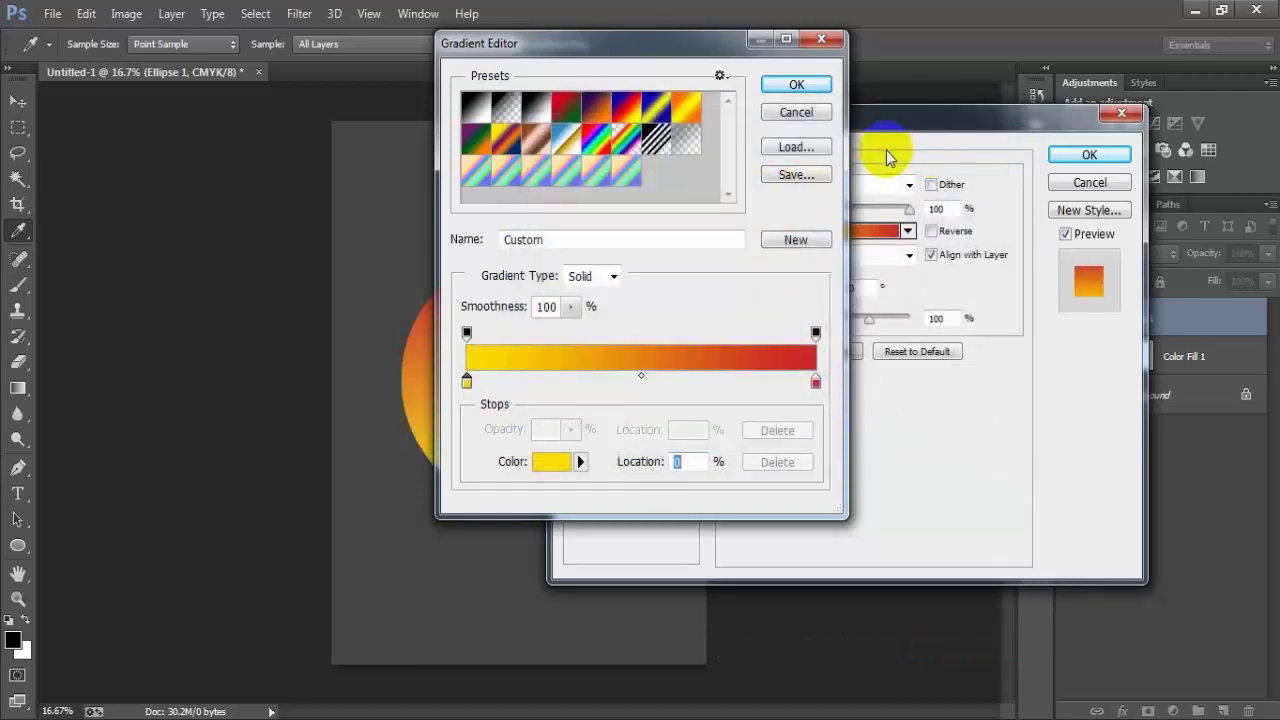
{"action": "left_click", "coordinate": [795, 86]}
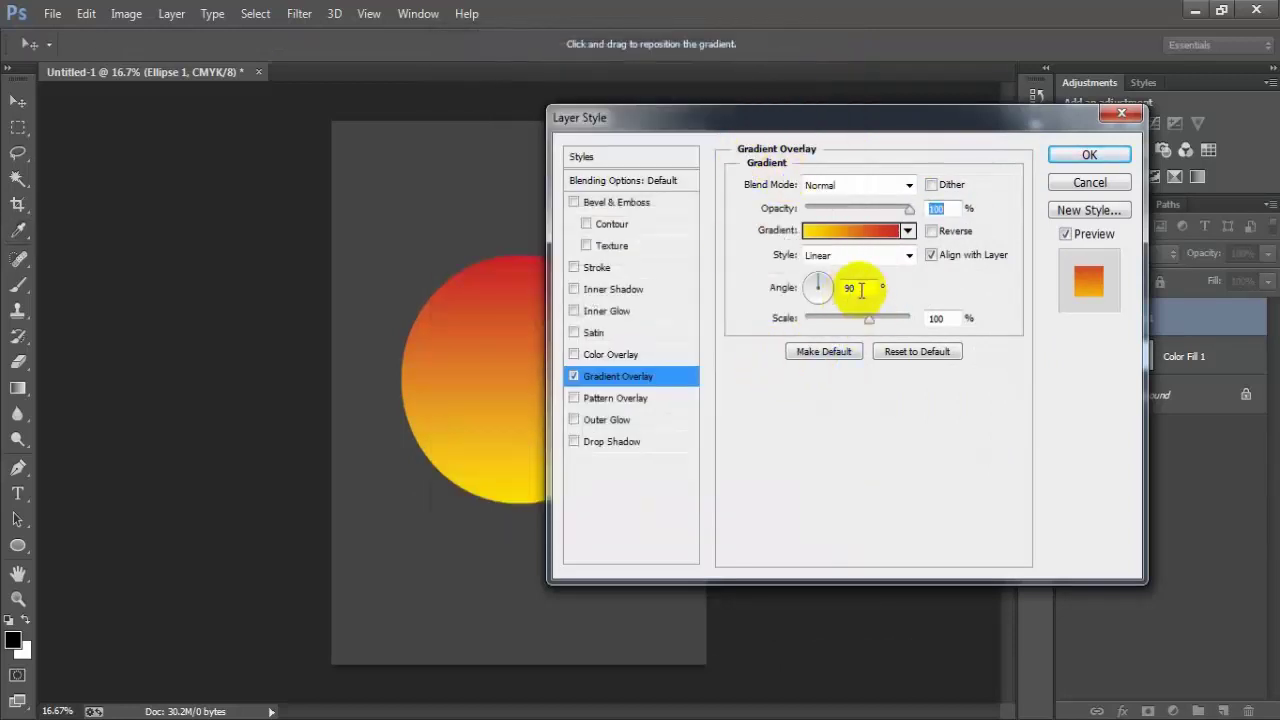
Step: Set the Gradient Overlay scale to 80%, reverse the gradient, and apply the layer style
{"action": "left_click_drag", "start_coordinate": [865, 324], "coordinate": [853, 322]}
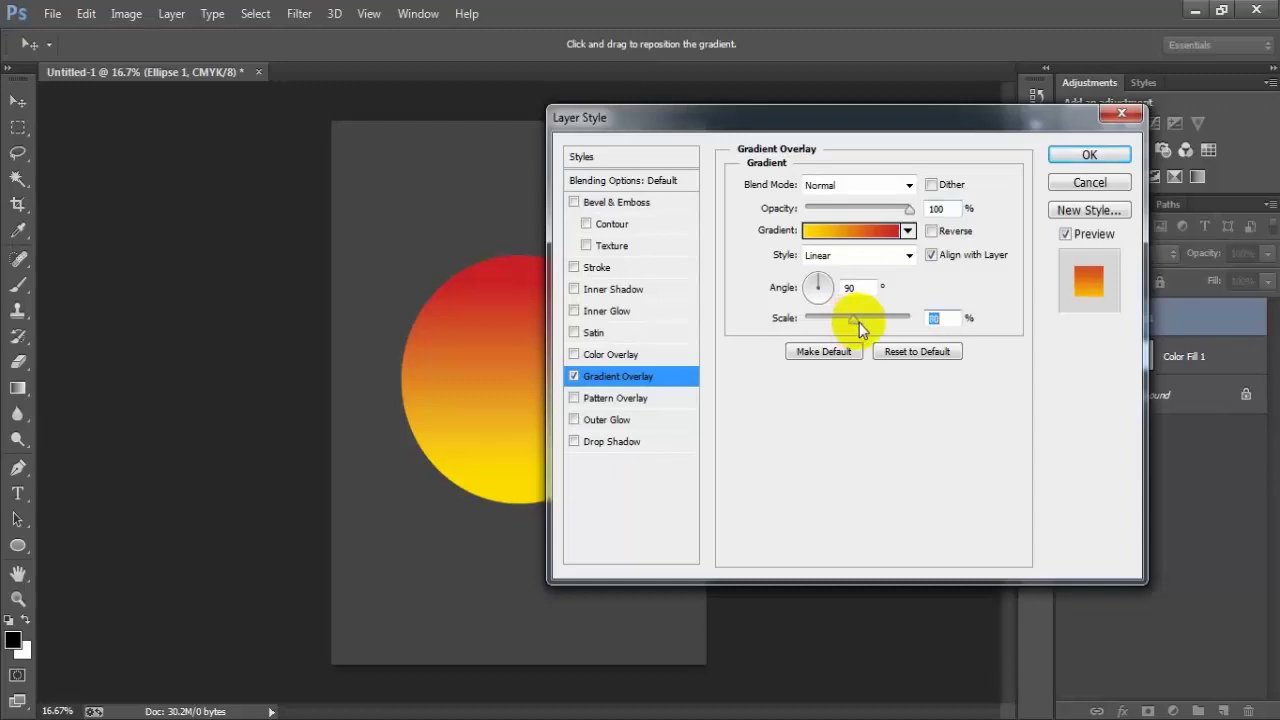
{"action": "left_click", "coordinate": [931, 231]}
{"action": "left_click_drag", "start_coordinate": [514, 423], "coordinate": [537, 384]}
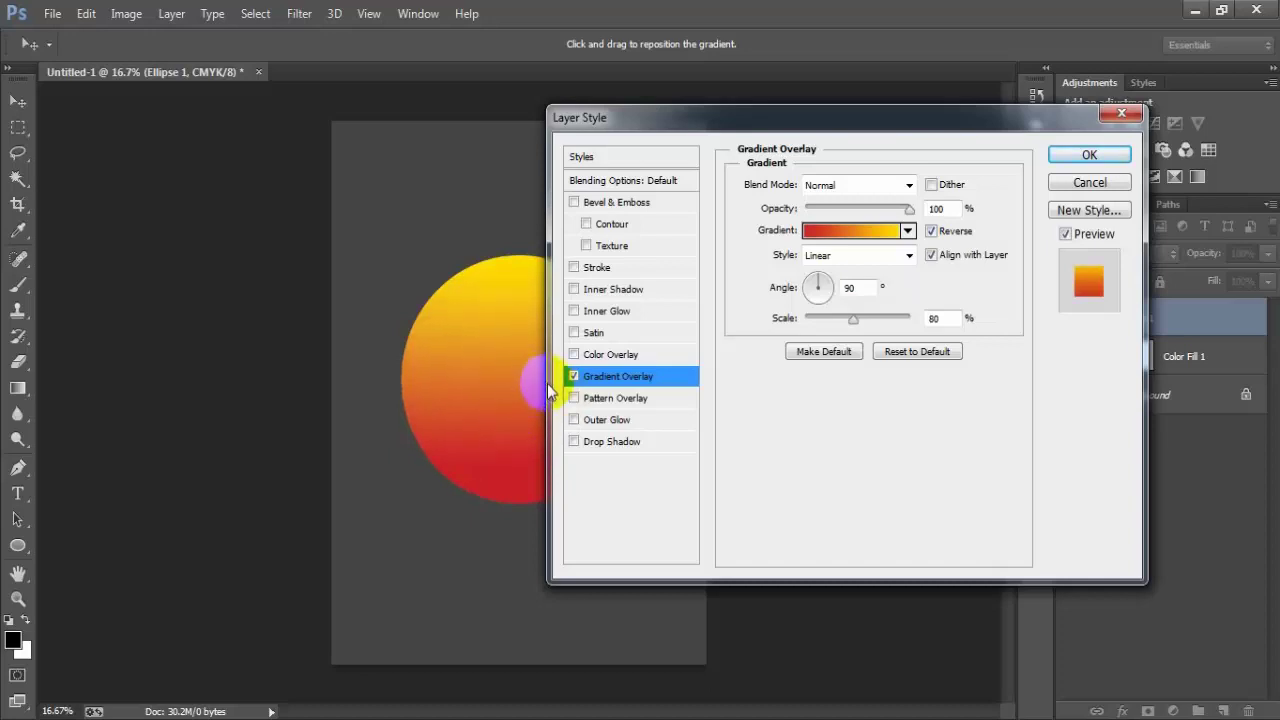
{"action": "left_click", "coordinate": [1089, 156]}
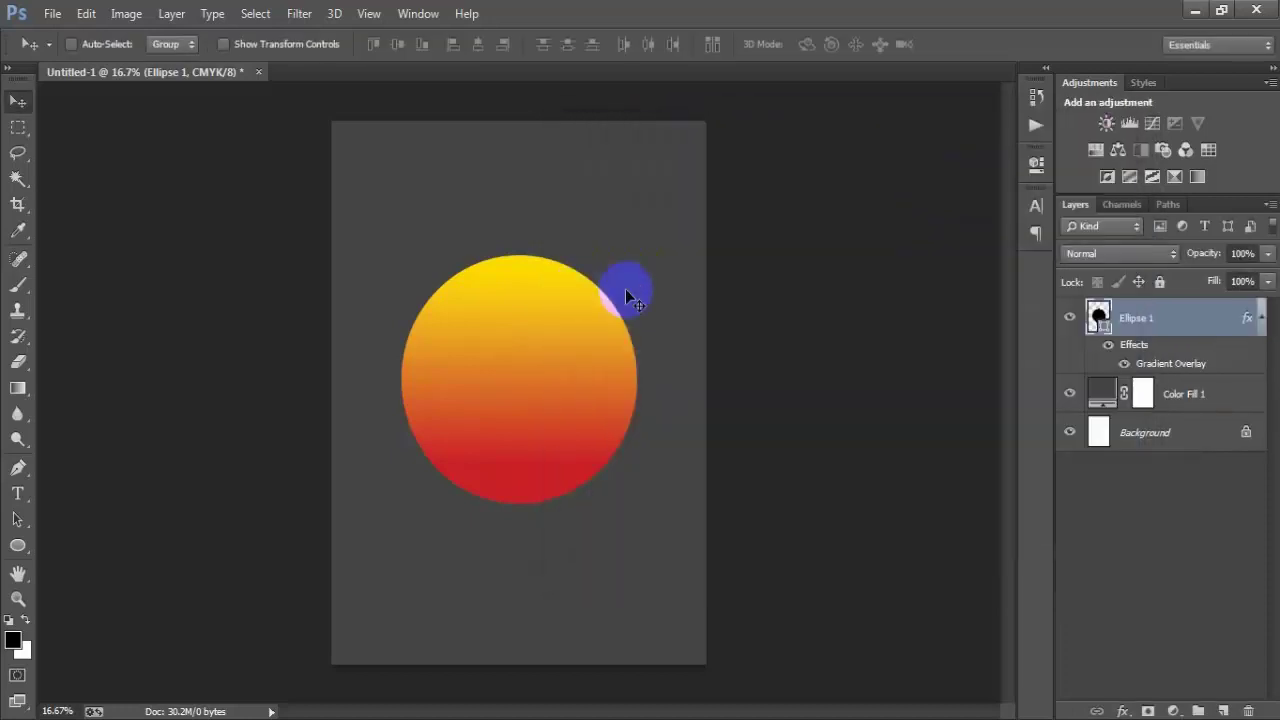
Step: Collapse the effects list of the Ellipse 1 layer and toggle its visibility off and on
{"action": "left_click", "coordinate": [1143, 438], "text": "ctrl"}
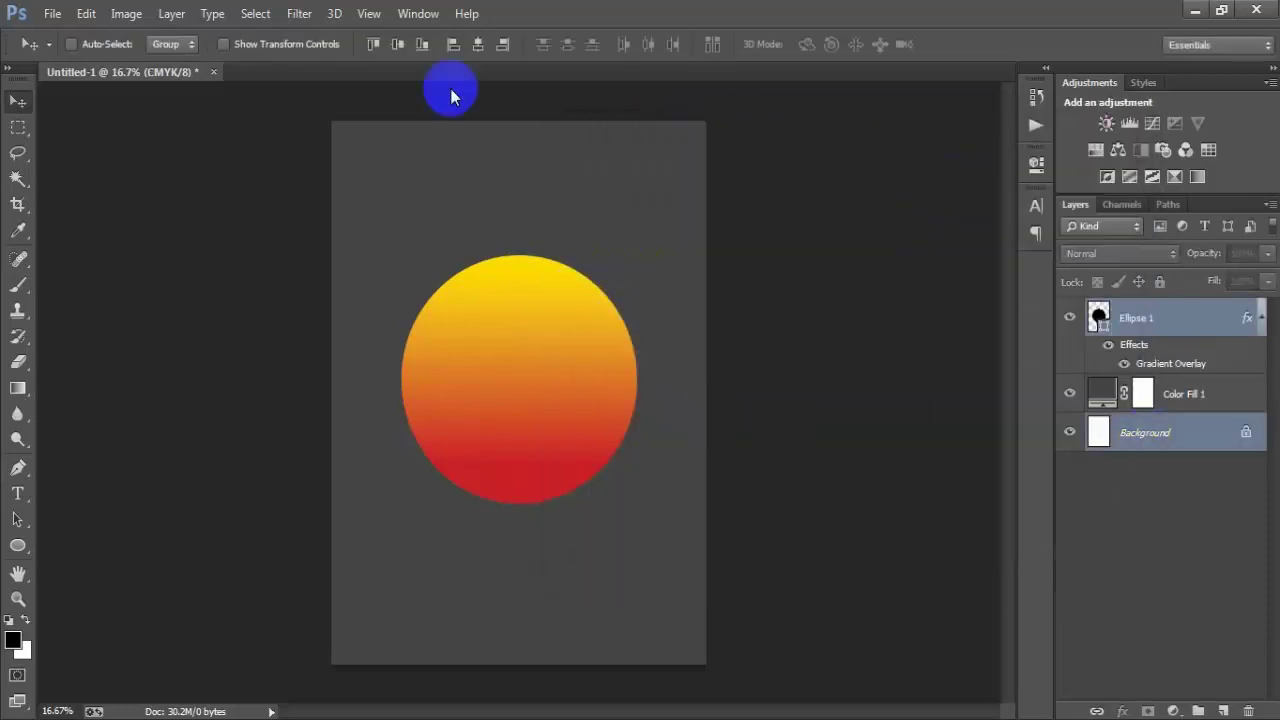
{"action": "left_click", "coordinate": [1253, 347]}
{"action": "left_click", "coordinate": [1261, 317]}
{"action": "left_click", "coordinate": [1070, 318]}
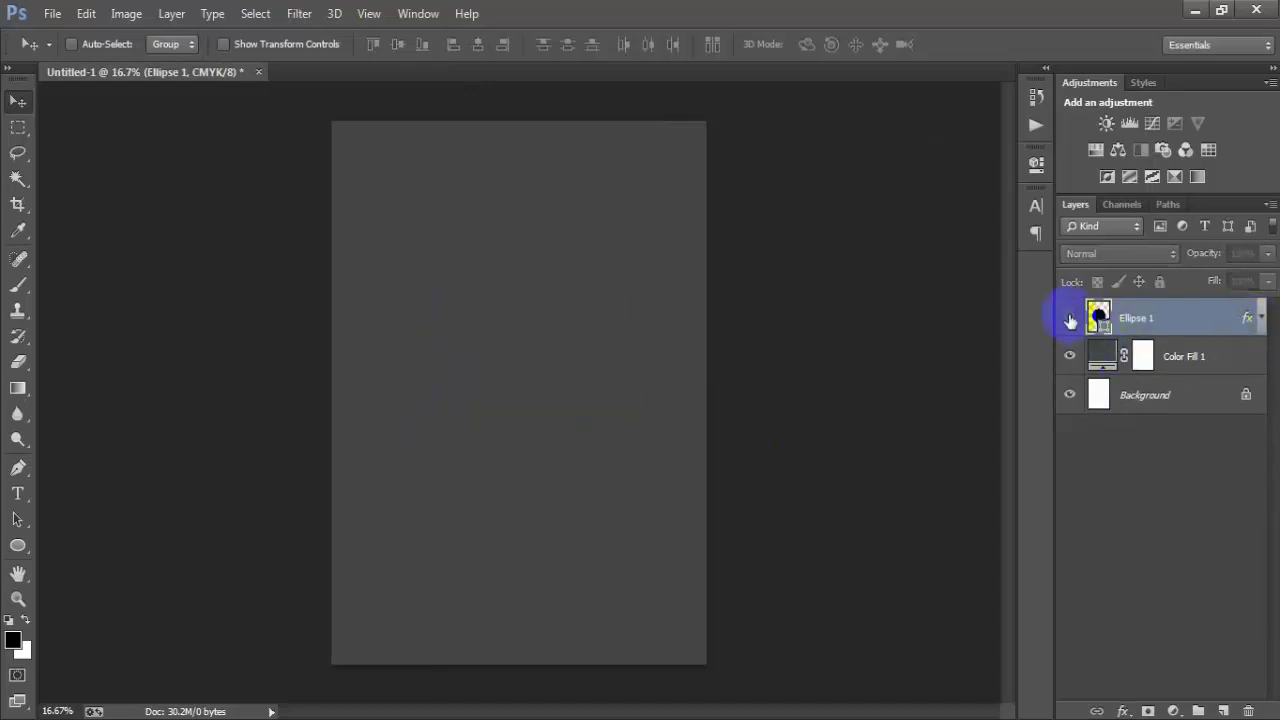
{"action": "left_click", "coordinate": [1070, 318]}
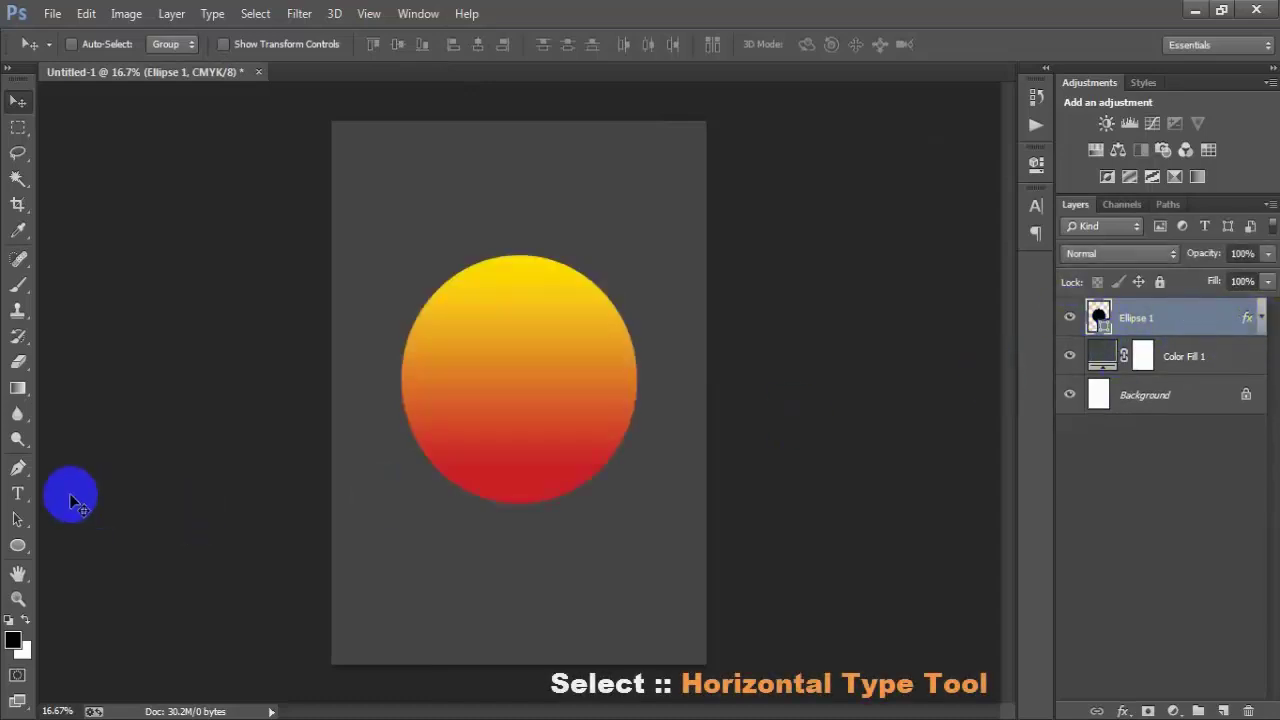
Step: Add the horizontal text UNDEFEATED along the circle's path, centred over its upper edge, in Winner W29 at 66 pt
{"action": "right_click", "coordinate": [20, 494]}
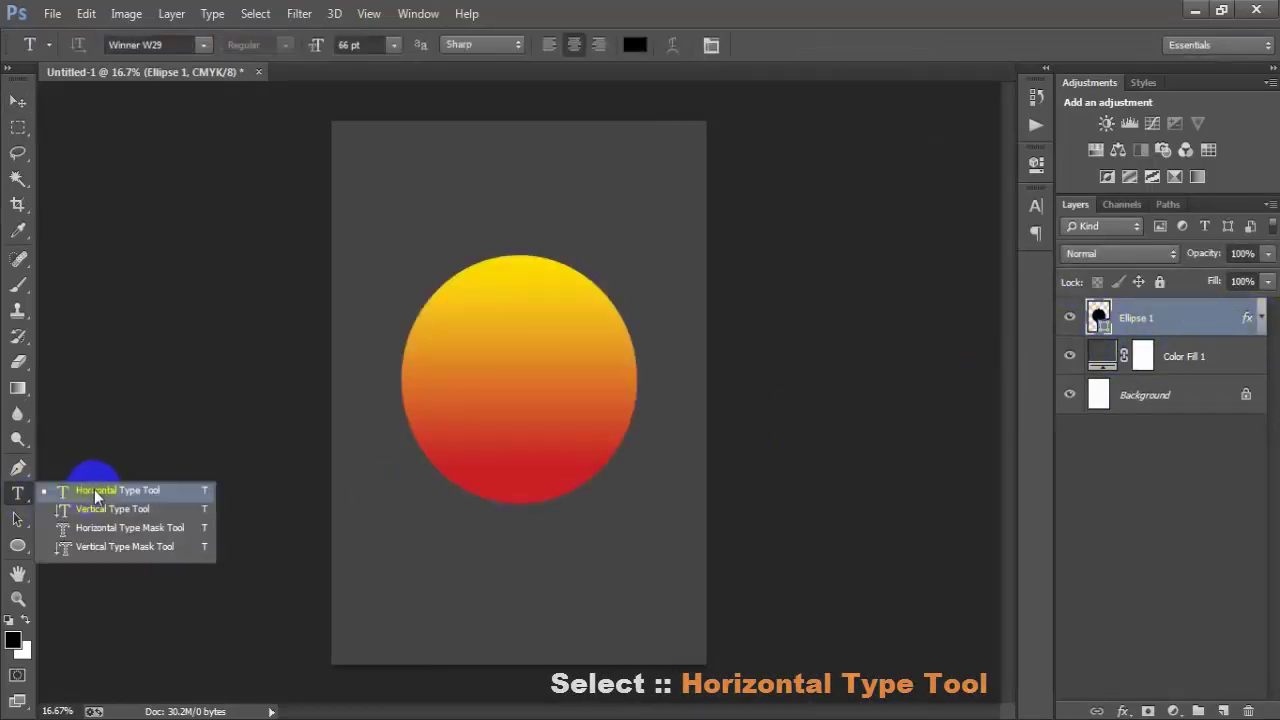
{"action": "left_click", "coordinate": [94, 490]}
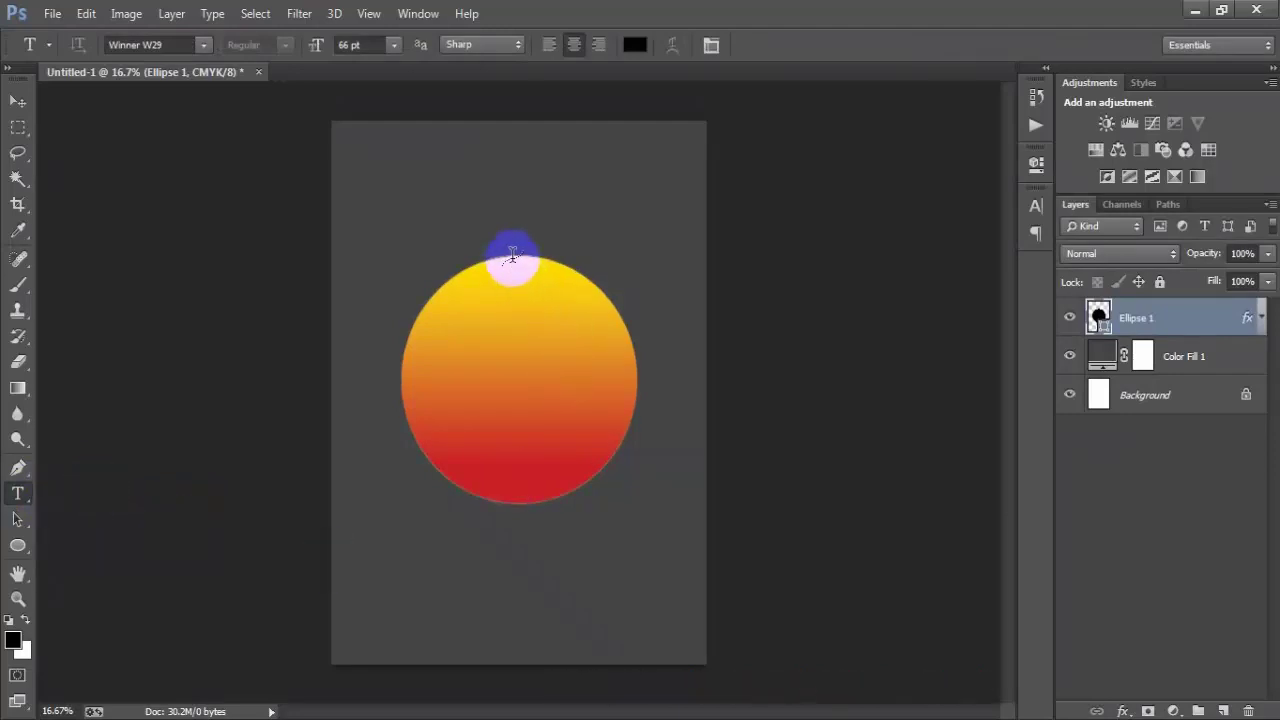
{"action": "left_click", "coordinate": [511, 253]}
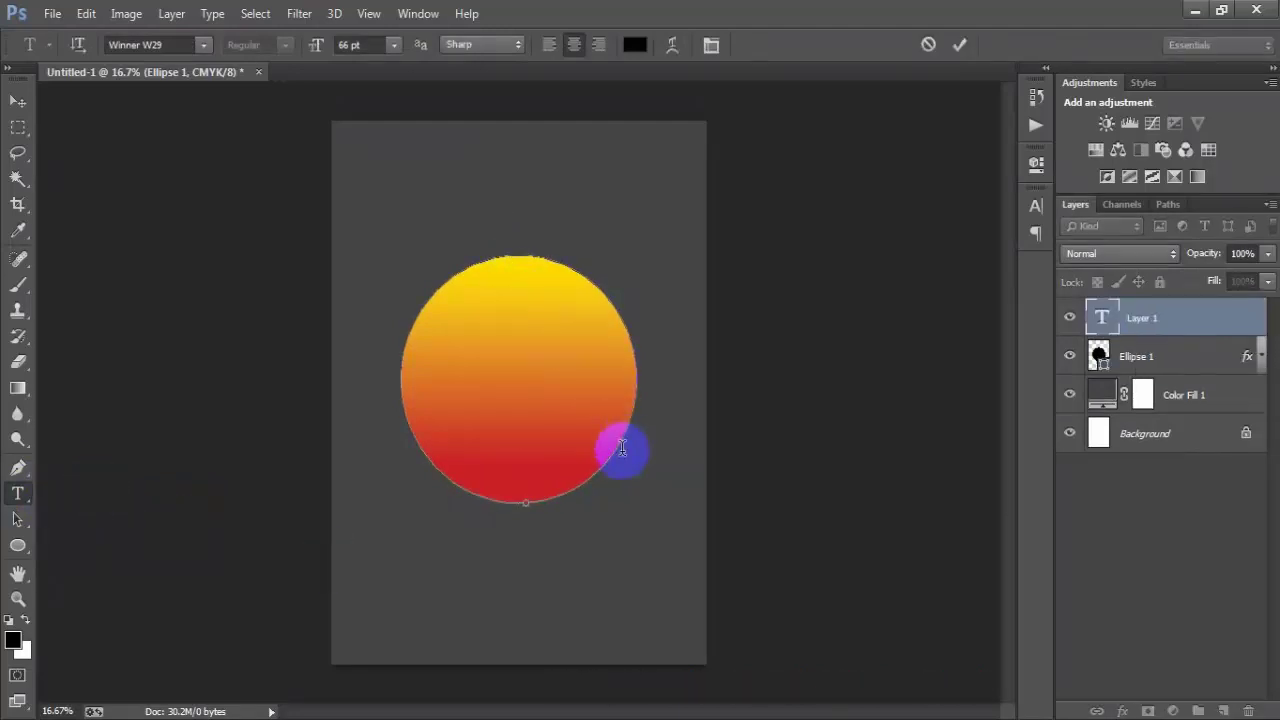
{"action": "type", "text": "UNDEFEATED"}
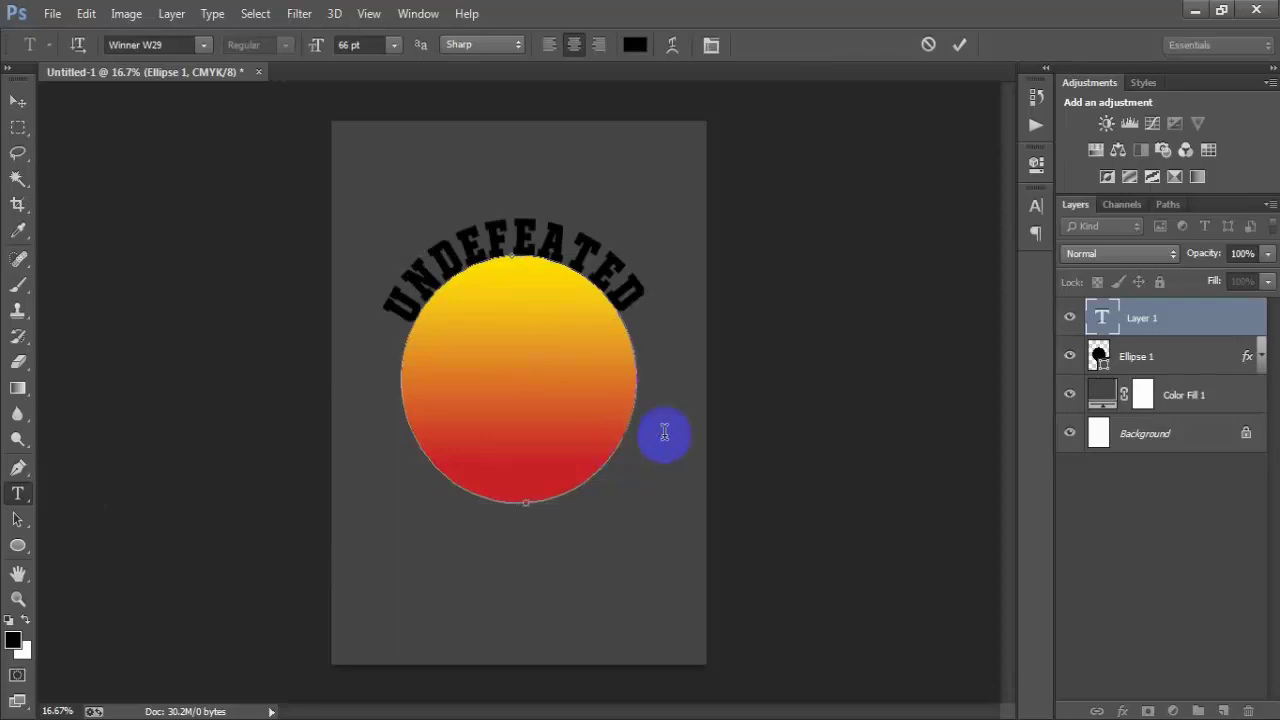
{"action": "left_click", "coordinate": [19, 101]}
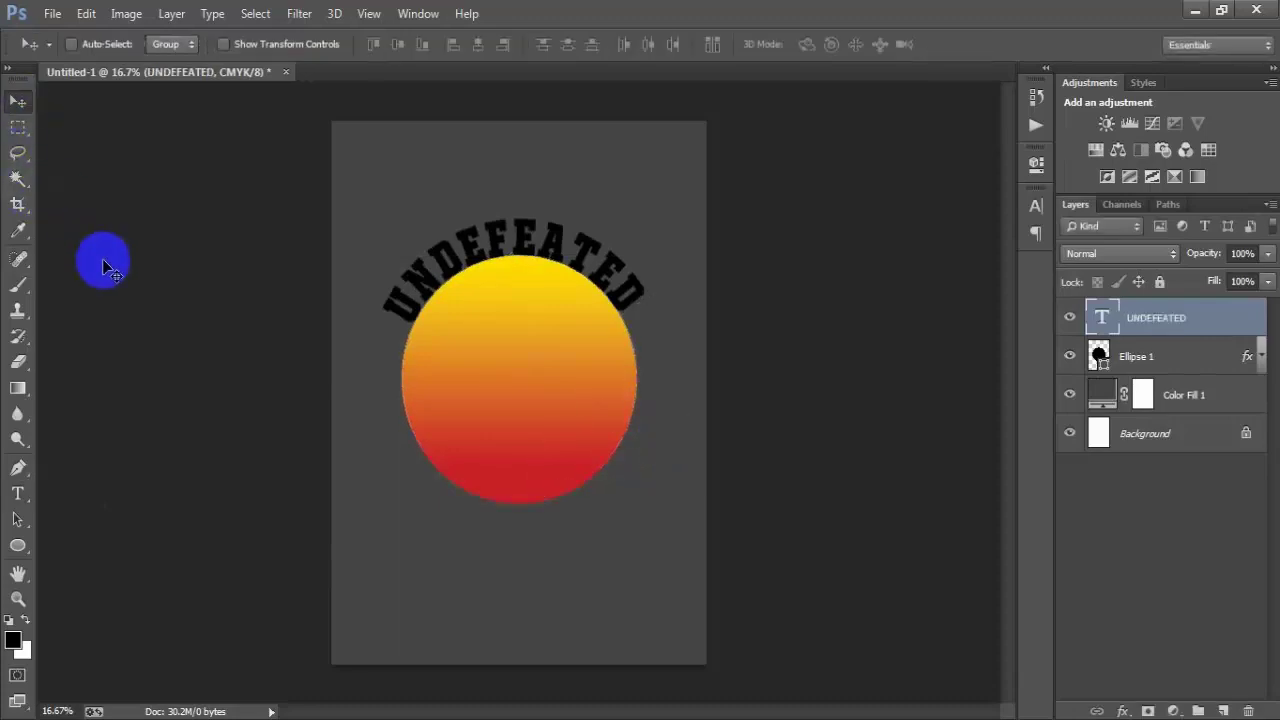
Step: Set the color of the UNDEFEATED text to FFC467
{"action": "left_click", "coordinate": [1036, 205]}
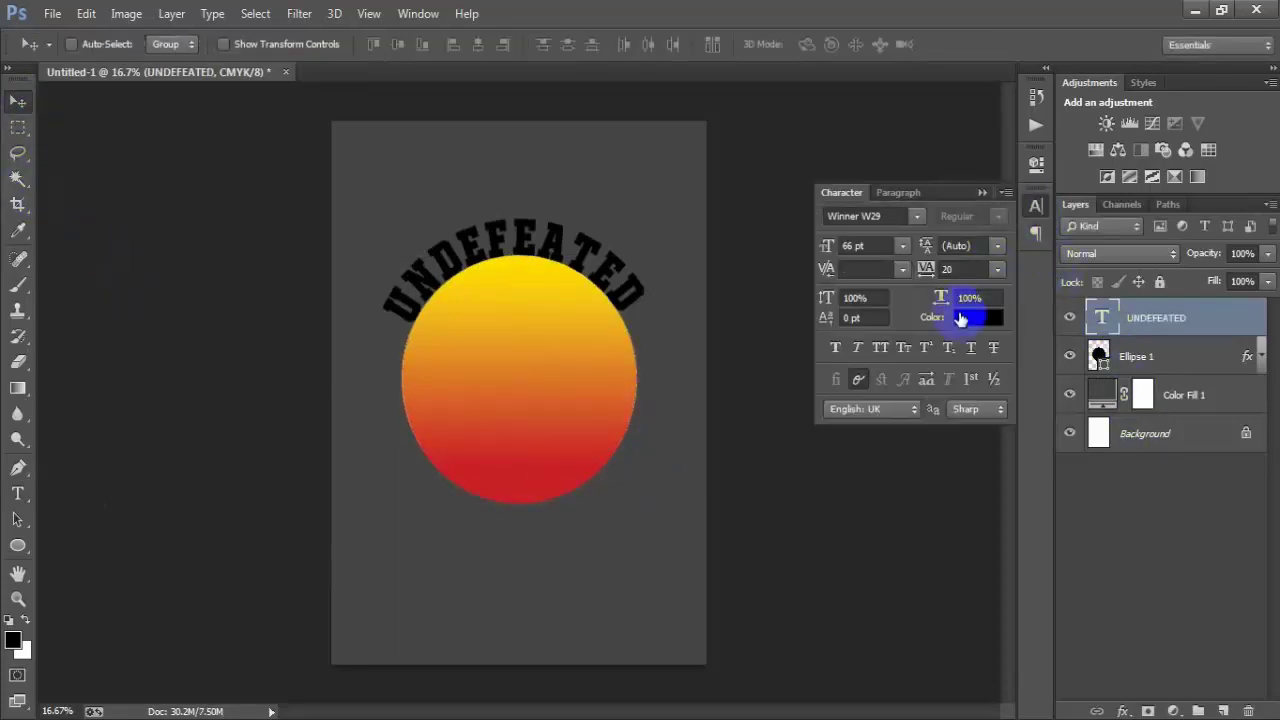
{"action": "left_click", "coordinate": [965, 317]}
{"action": "left_click_drag", "start_coordinate": [879, 429], "coordinate": [806, 430]}
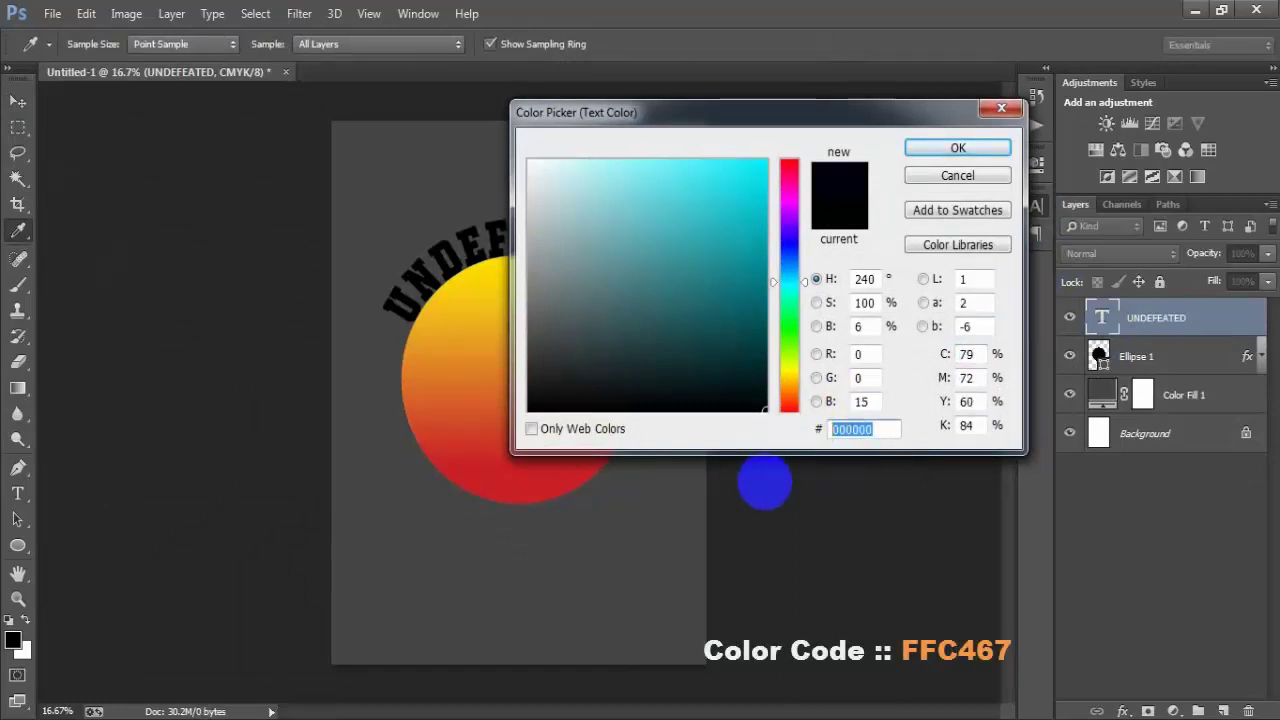
{"action": "type", "text": "FFC4"}
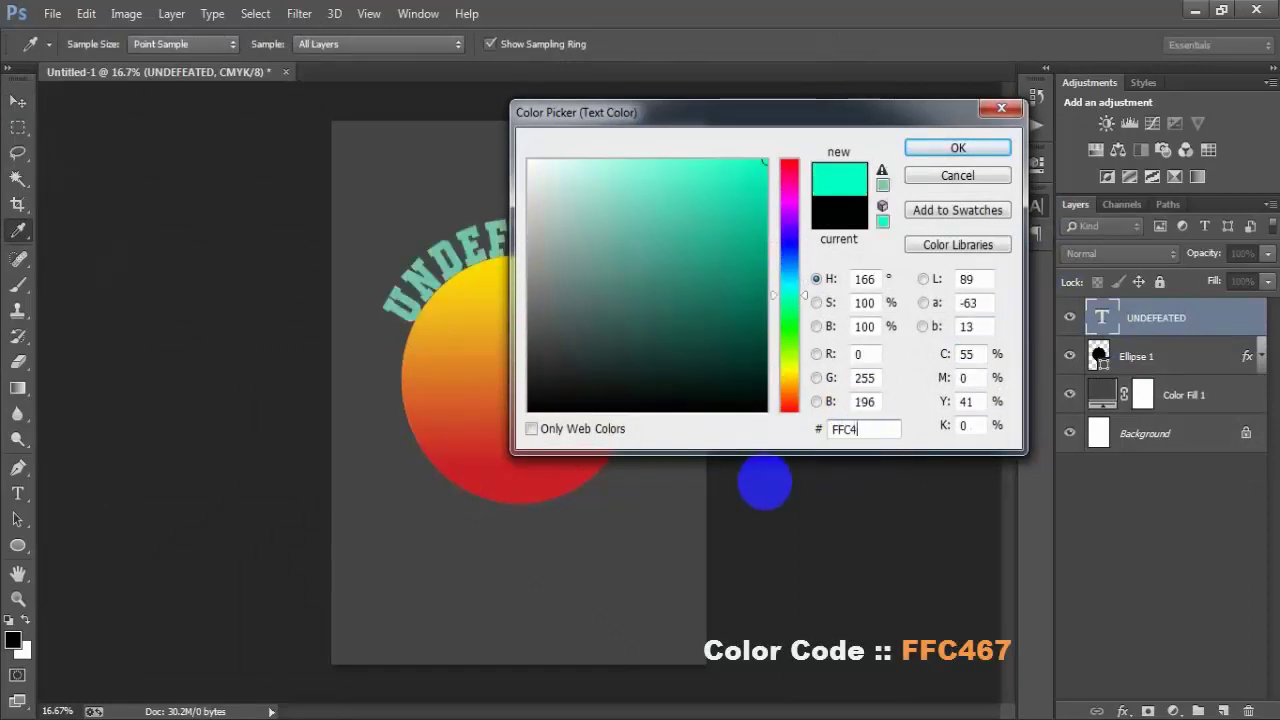
{"action": "type", "text": "67"}
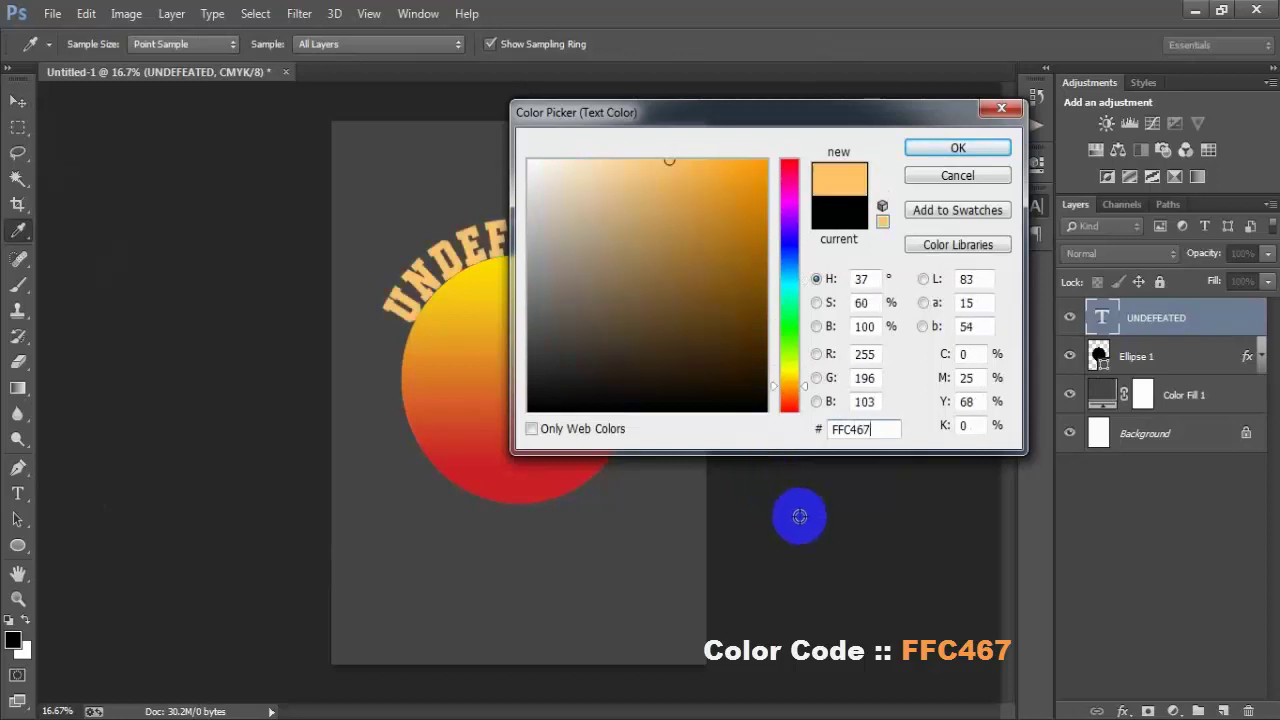
{"action": "left_click_drag", "start_coordinate": [881, 428], "coordinate": [804, 427]}
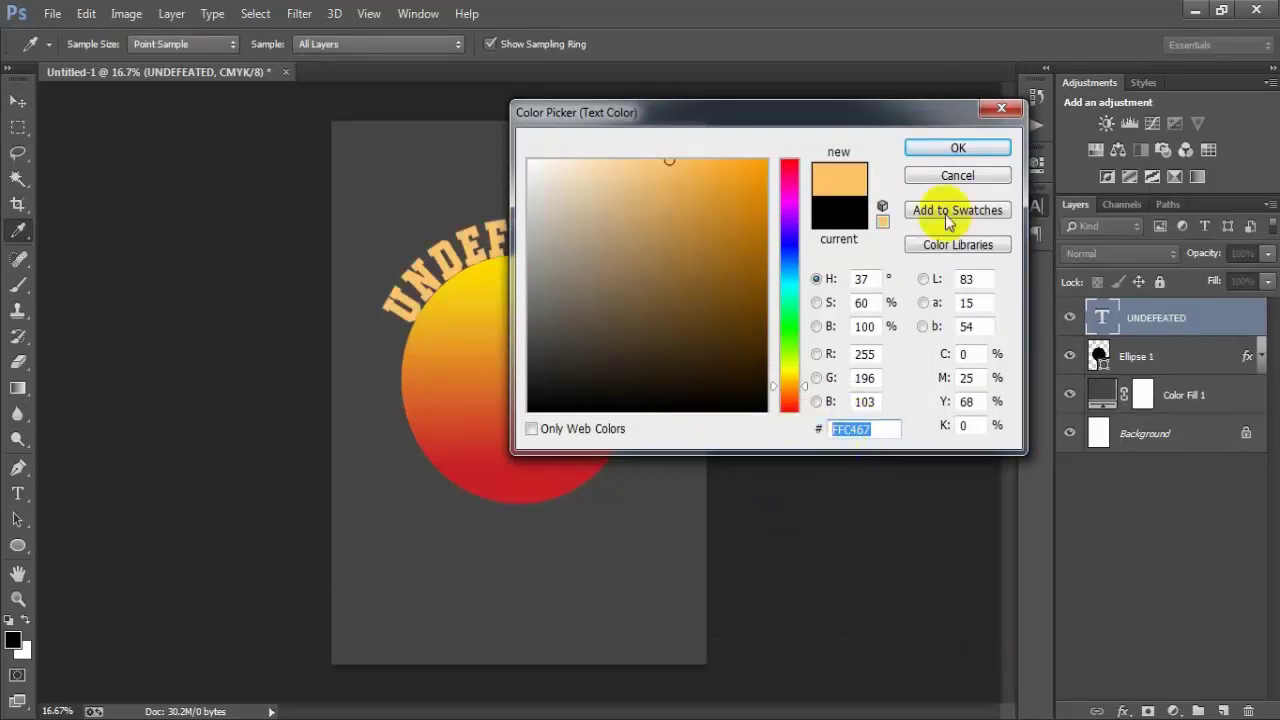
{"action": "left_click", "coordinate": [928, 147]}
{"action": "left_click", "coordinate": [983, 193]}
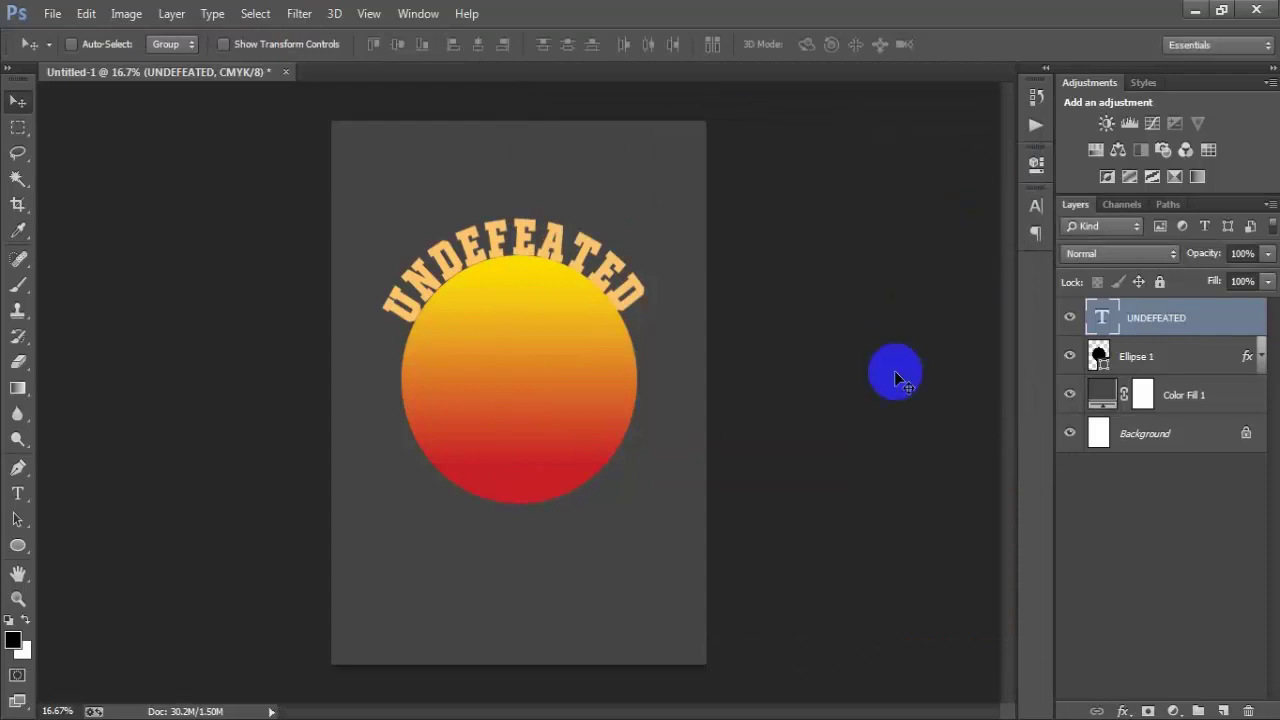
Step: Rotate the UNDEFEATED text clockwise by about 0.9° with Free Transform and apply it
{"action": "key", "text": "ctrl+t"}
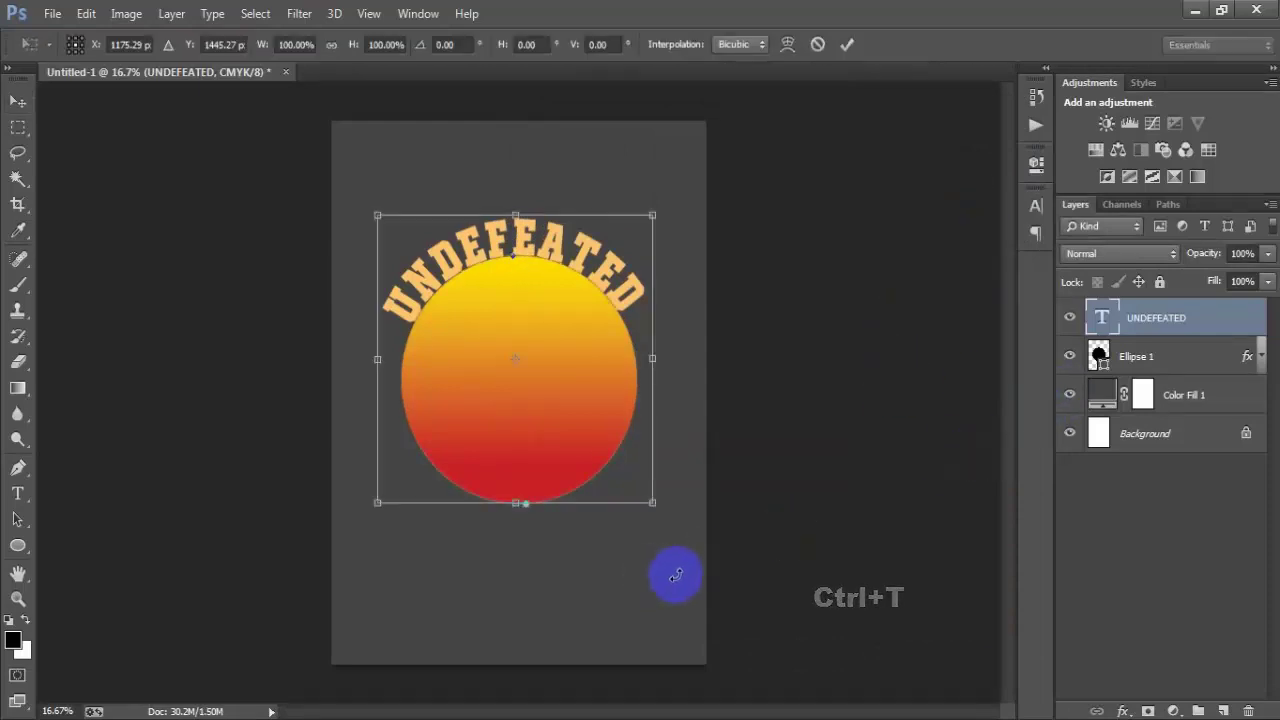
{"action": "left_click_drag", "start_coordinate": [676, 575], "coordinate": [674, 580]}
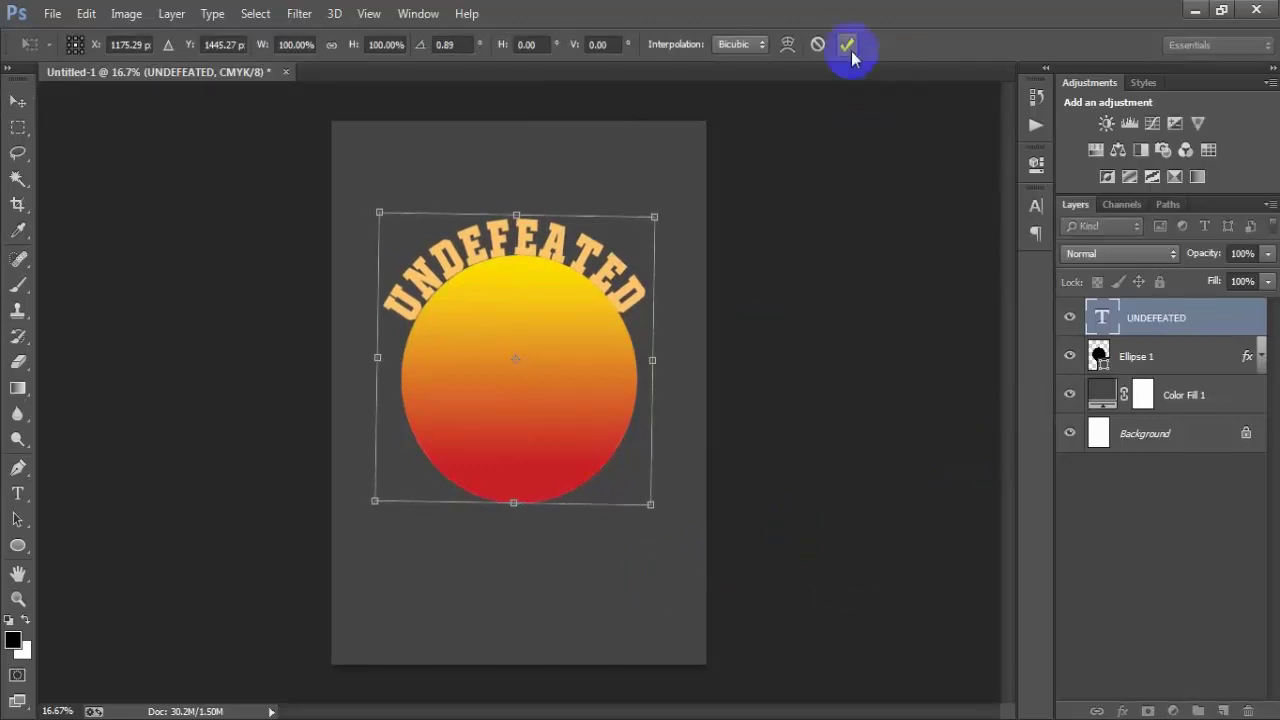
{"action": "left_click", "coordinate": [847, 44]}
Step: Toggle the Ellipse 1 layer's visibility off and on, and scale the circle proportionally about its center to about 96%
{"action": "left_click", "coordinate": [1134, 370]}
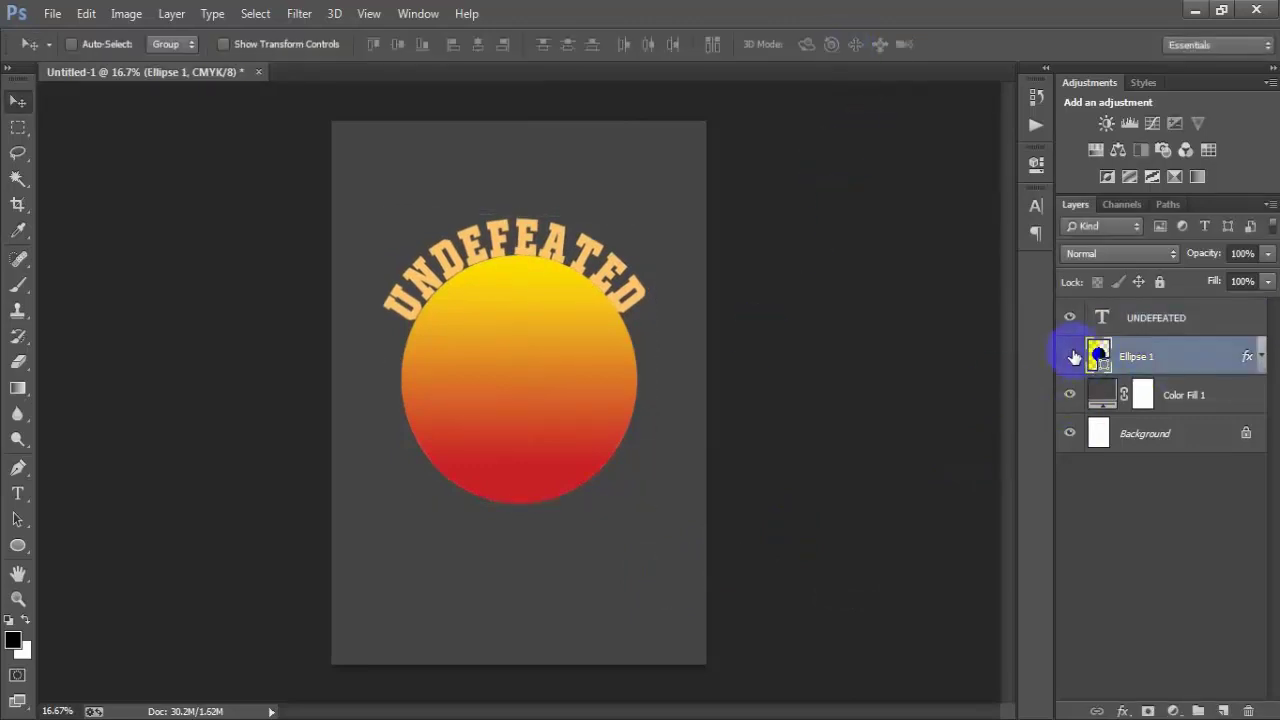
{"action": "left_click", "coordinate": [1074, 357]}
{"action": "left_click", "coordinate": [1074, 357]}
{"action": "left_click", "coordinate": [1074, 357]}
{"action": "left_click", "coordinate": [1074, 357]}
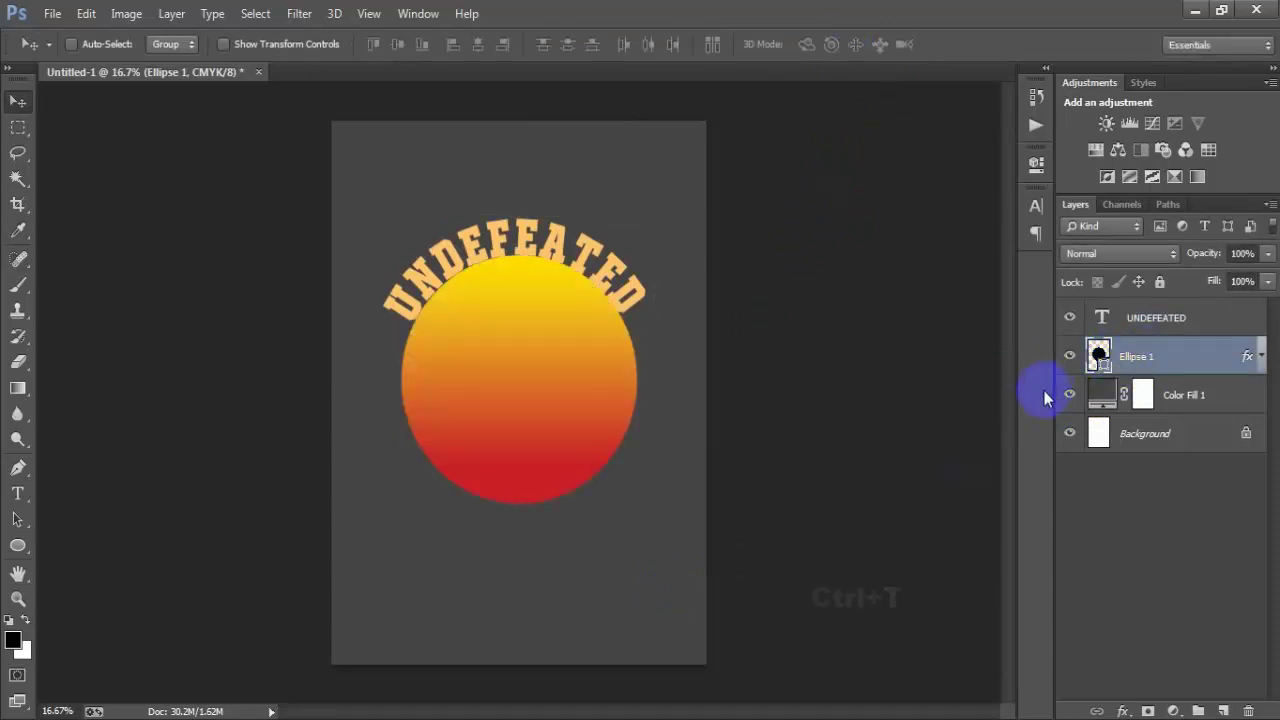
{"action": "key", "text": "ctrl+t"}
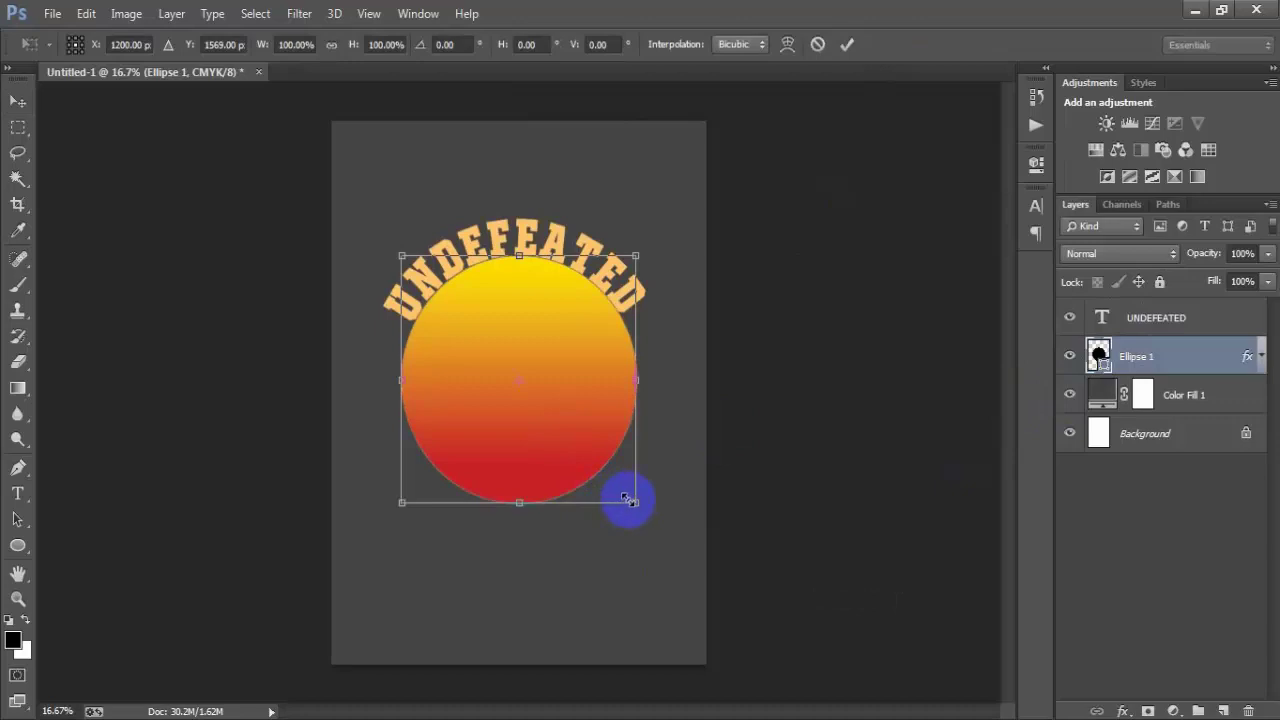
{"action": "left_click_drag", "start_coordinate": [631, 500], "coordinate": [627, 497]}
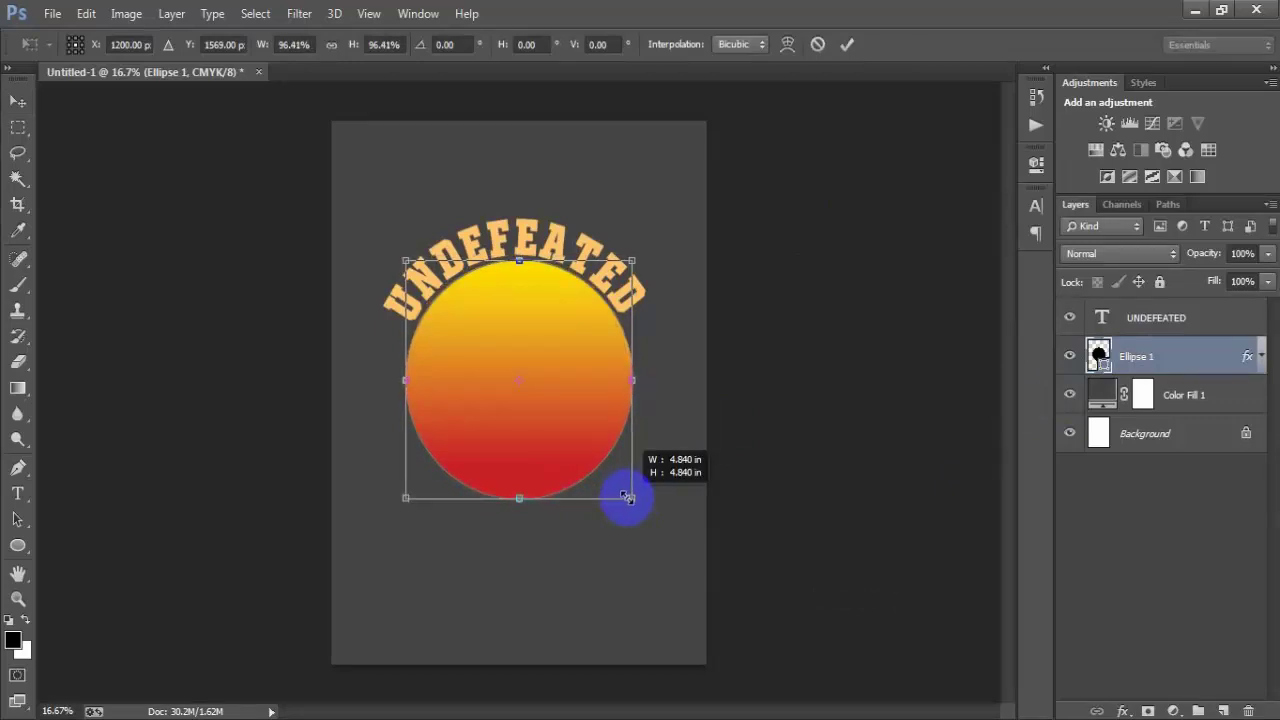
{"action": "left_click", "coordinate": [847, 44]}
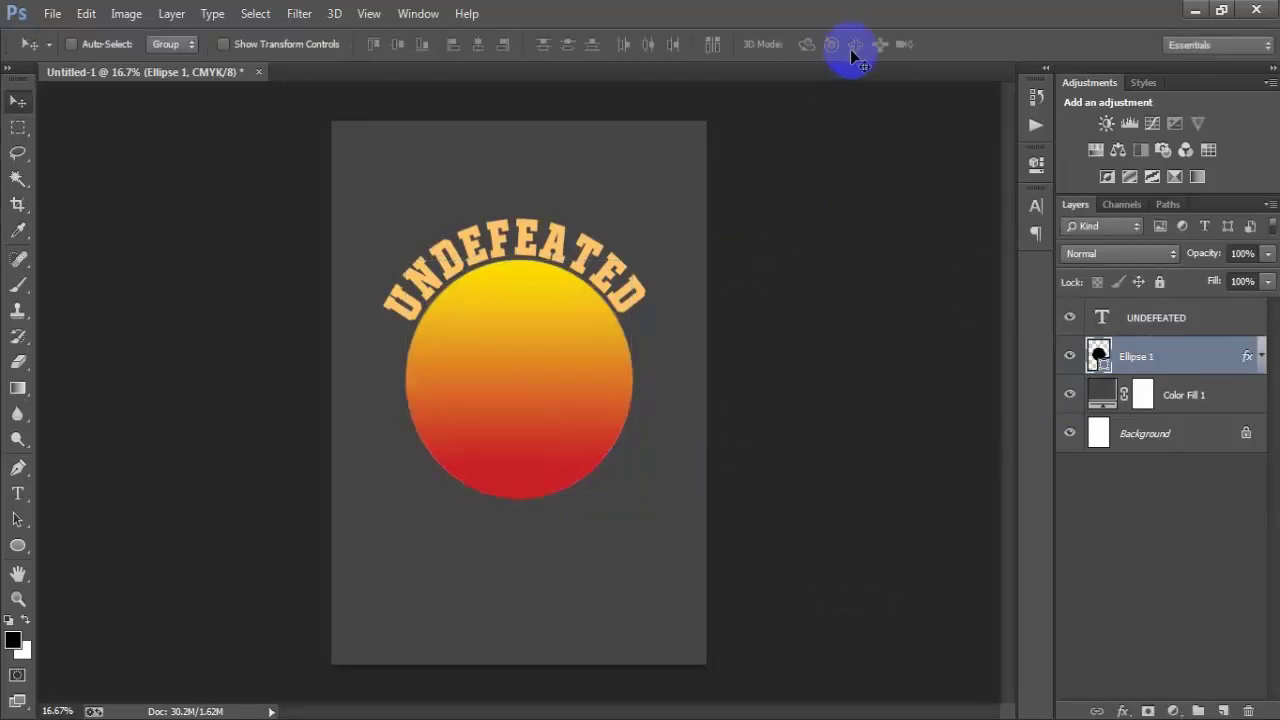
Step: Scale the UNDEFEATED and Ellipse 1 layers together proportionally about their center to about 122%
{"action": "left_click", "coordinate": [1155, 317], "text": "shift"}
{"action": "key", "text": "ctrl+t"}
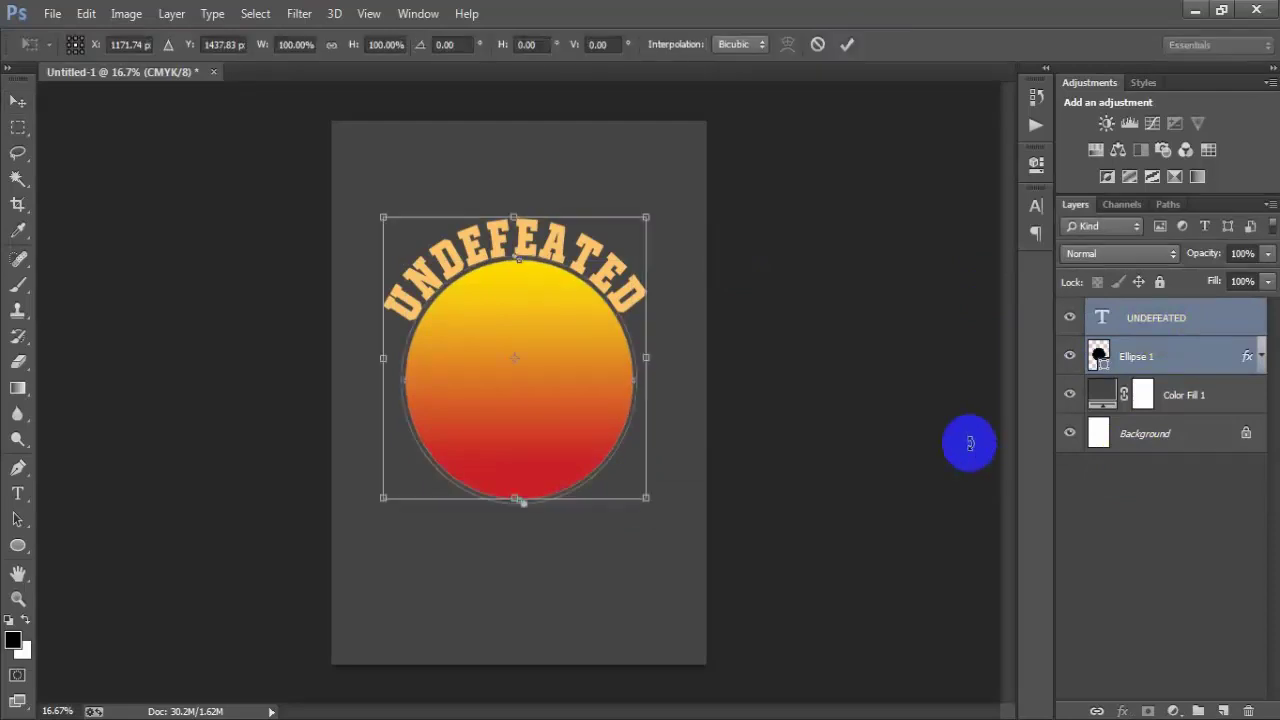
{"action": "left_click_drag", "start_coordinate": [645, 499], "coordinate": [660, 546]}
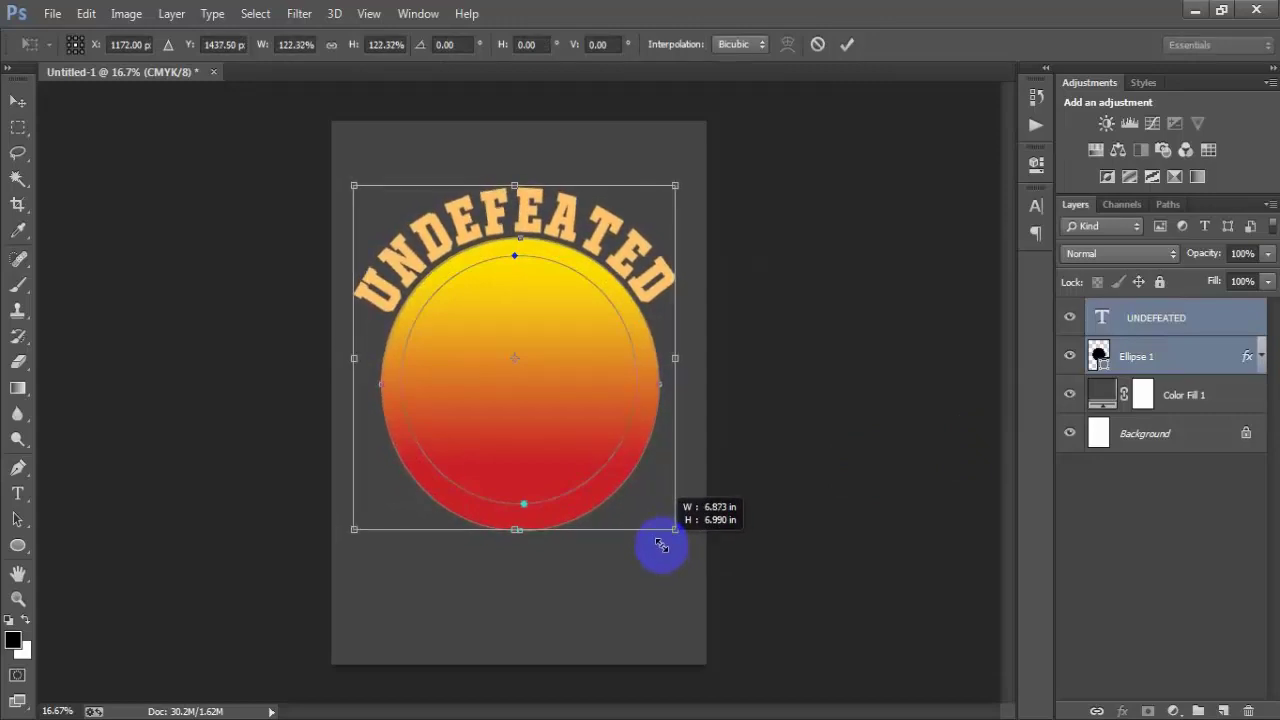
{"action": "left_click", "coordinate": [846, 44]}
Step: Nudge the UNDEFEATED text and the circle together upward toward the top of the canvas
{"action": "key", "text": "shift+Up"}
{"action": "key", "text": "shift+Up"}
{"action": "key", "text": "shift+Up"}
{"action": "key", "text": "shift+Up"}
{"action": "key", "text": "shift+Up"}
{"action": "key", "text": "shift+Up"}
{"action": "key", "text": "shift+Up"}
{"action": "key", "text": "shift+Up"}
{"action": "key", "text": "shift+Up"}
{"action": "key", "text": "shift+Up"}
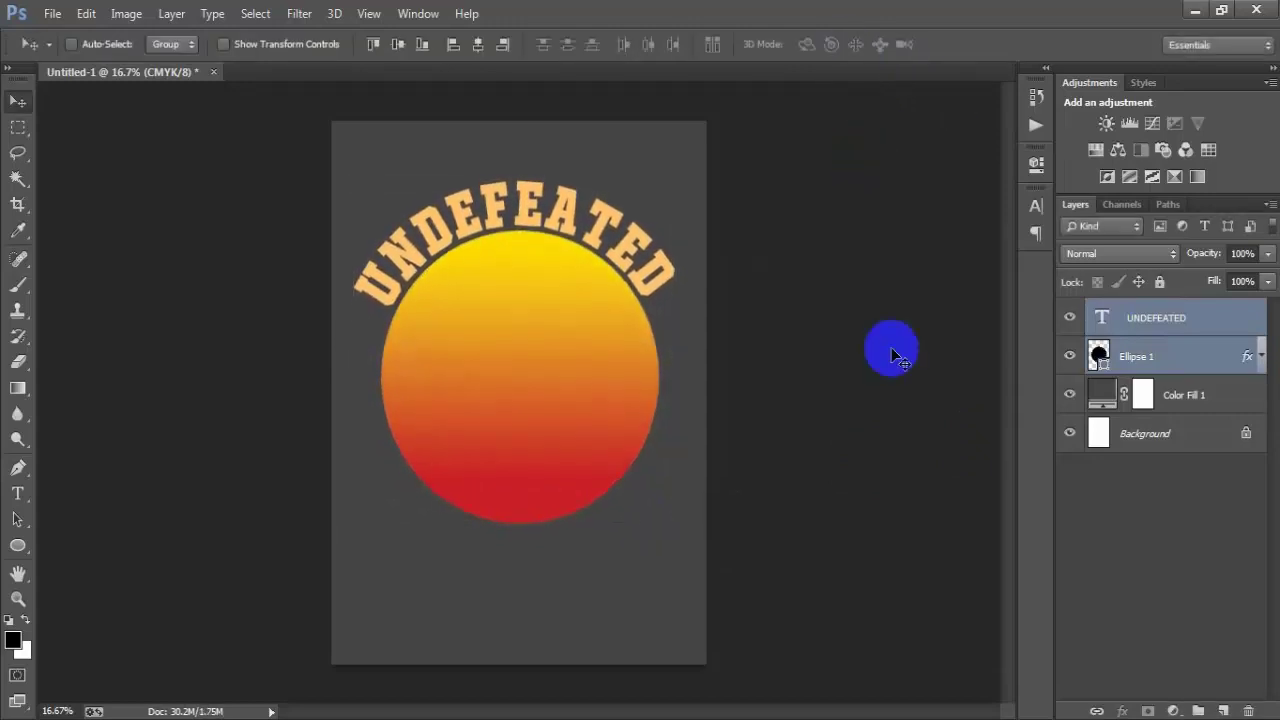
{"action": "key", "text": "shift+Up"}
{"action": "key", "text": "shift+Up"}
{"action": "key", "text": "shift+Up"}
{"action": "key", "text": "shift+Up"}
{"action": "key", "text": "shift+Up"}
{"action": "key", "text": "shift+Up"}
{"action": "key", "text": "shift+Up"}
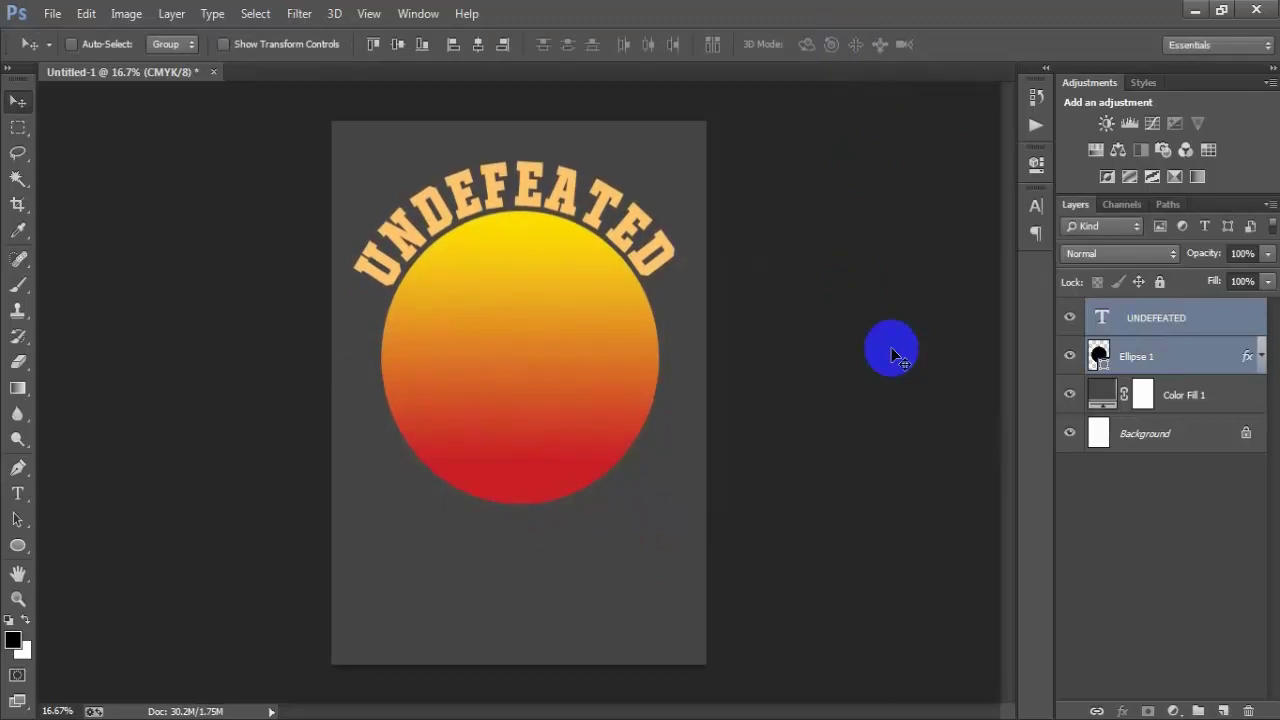
Step: Rotate only the UNDEFEATED text clockwise by about 1.7° so it sits evenly over the circle
{"action": "left_click", "coordinate": [1120, 328]}
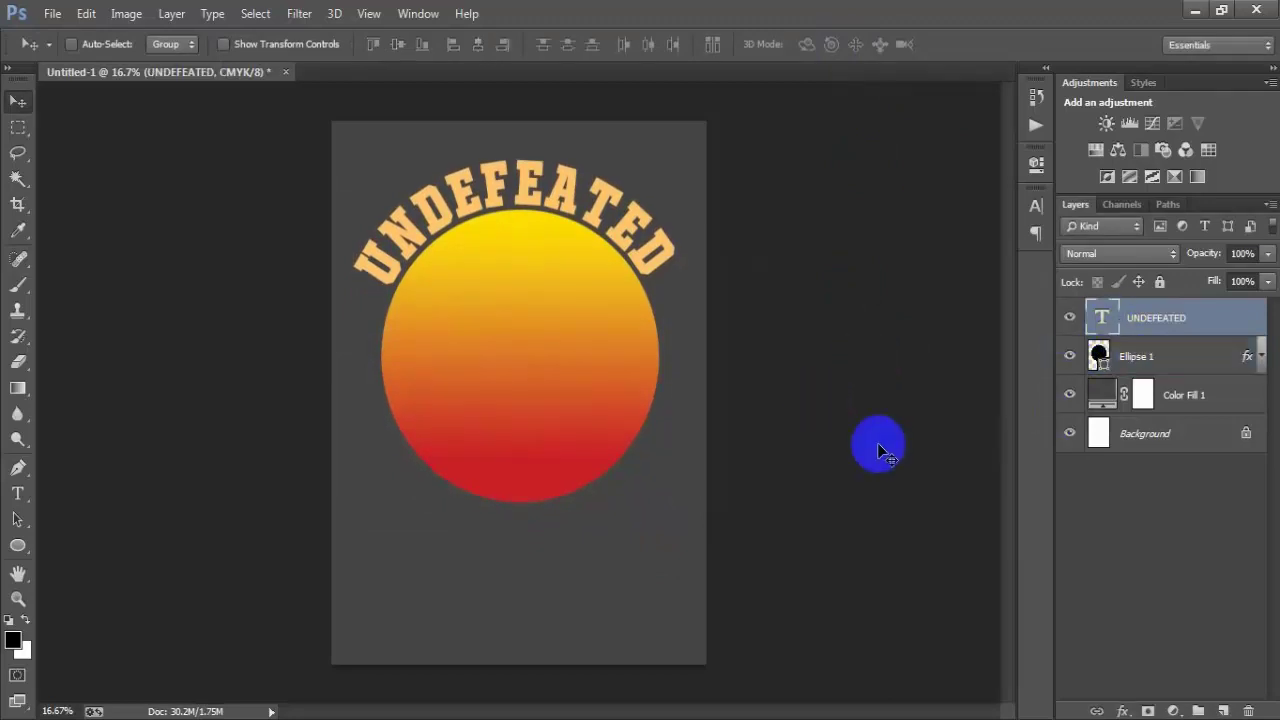
{"action": "key", "text": "ctrl+t"}
{"action": "left_click_drag", "start_coordinate": [737, 605], "coordinate": [731, 618]}
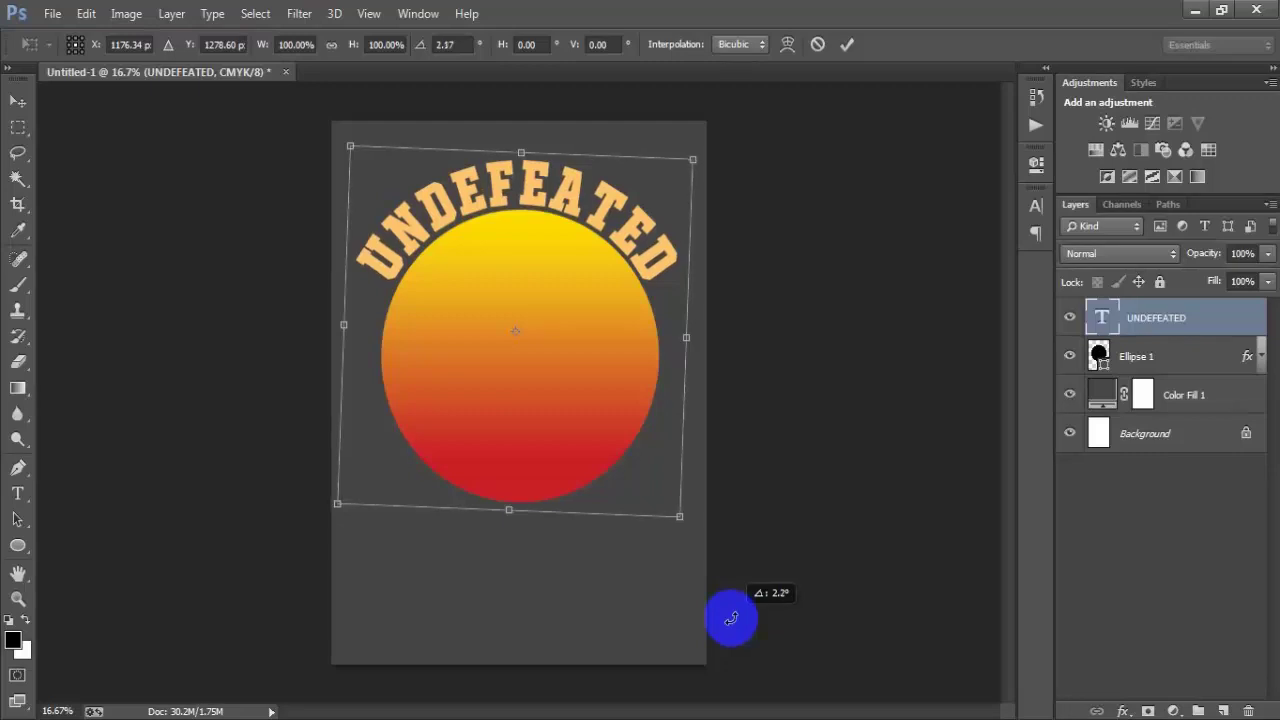
{"action": "left_click_drag", "start_coordinate": [731, 618], "coordinate": [734, 614]}
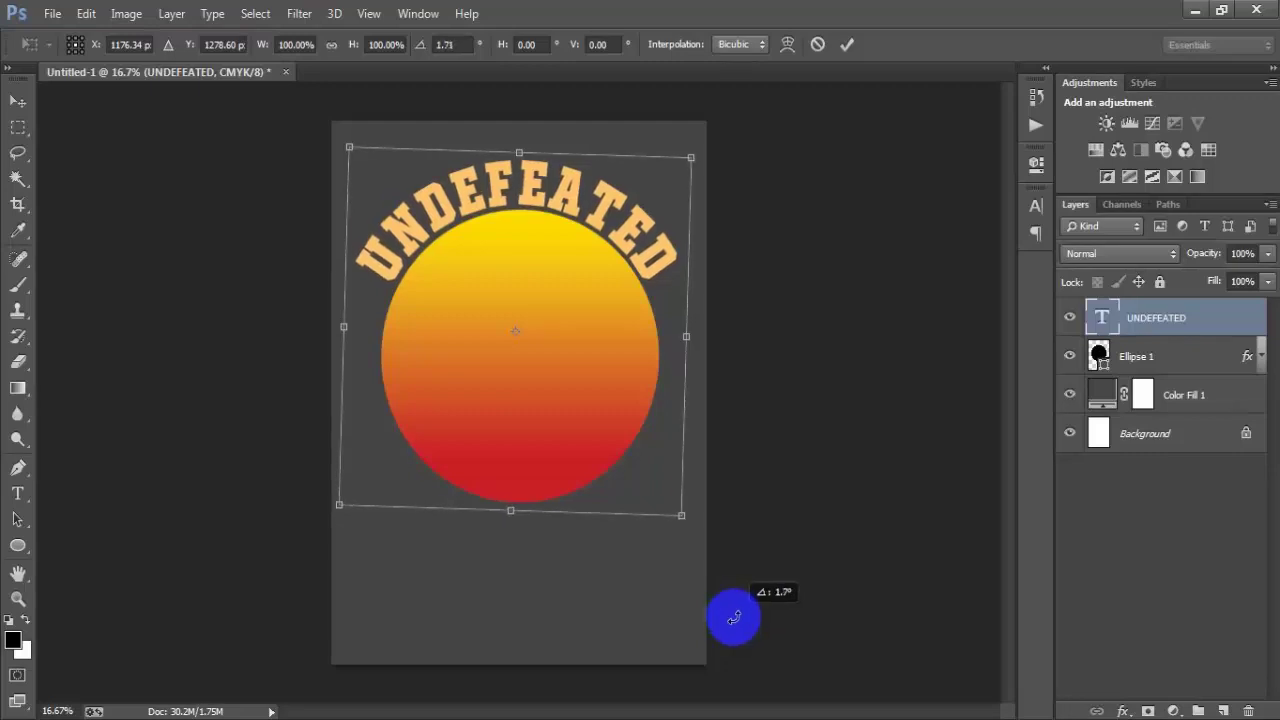
{"action": "left_click", "coordinate": [845, 46]}
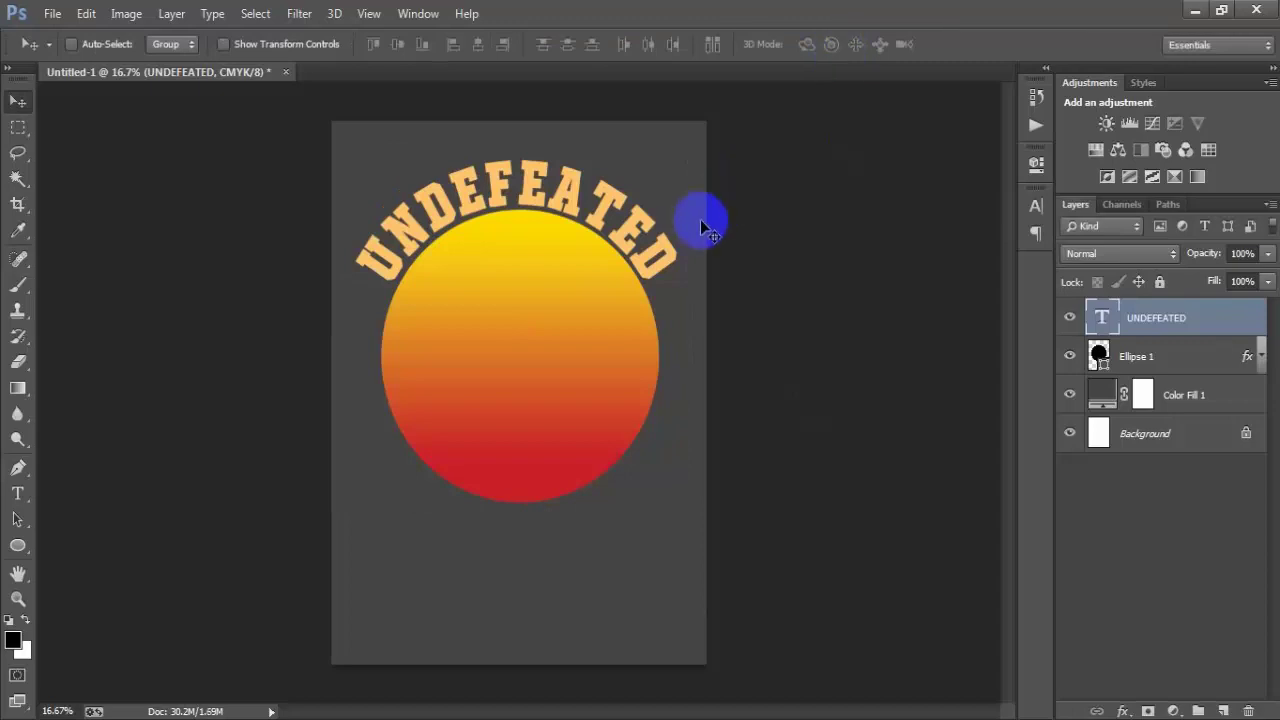
Step: Rasterize the Ellipse 1 layer, toggling its visibility off and on to check the circle
{"action": "left_click", "coordinate": [1160, 358]}
{"action": "left_click", "coordinate": [1069, 358]}
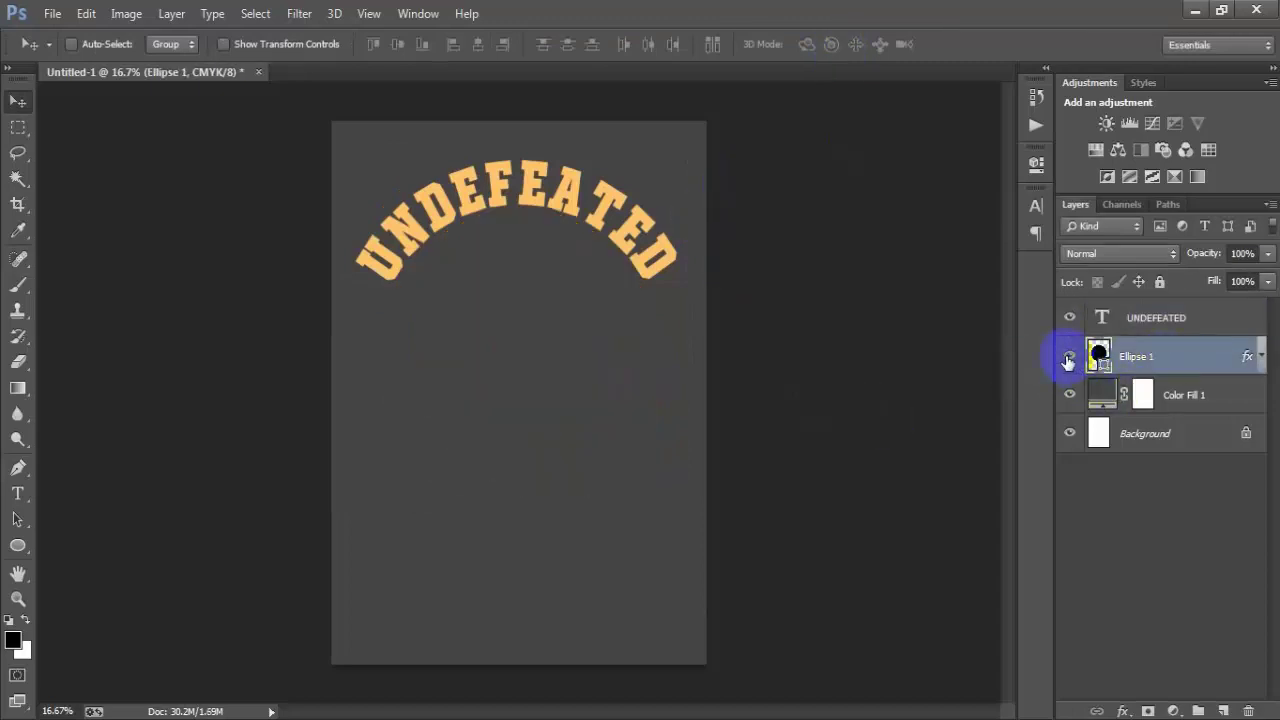
{"action": "left_click", "coordinate": [1069, 358]}
{"action": "right_click", "coordinate": [1205, 357]}
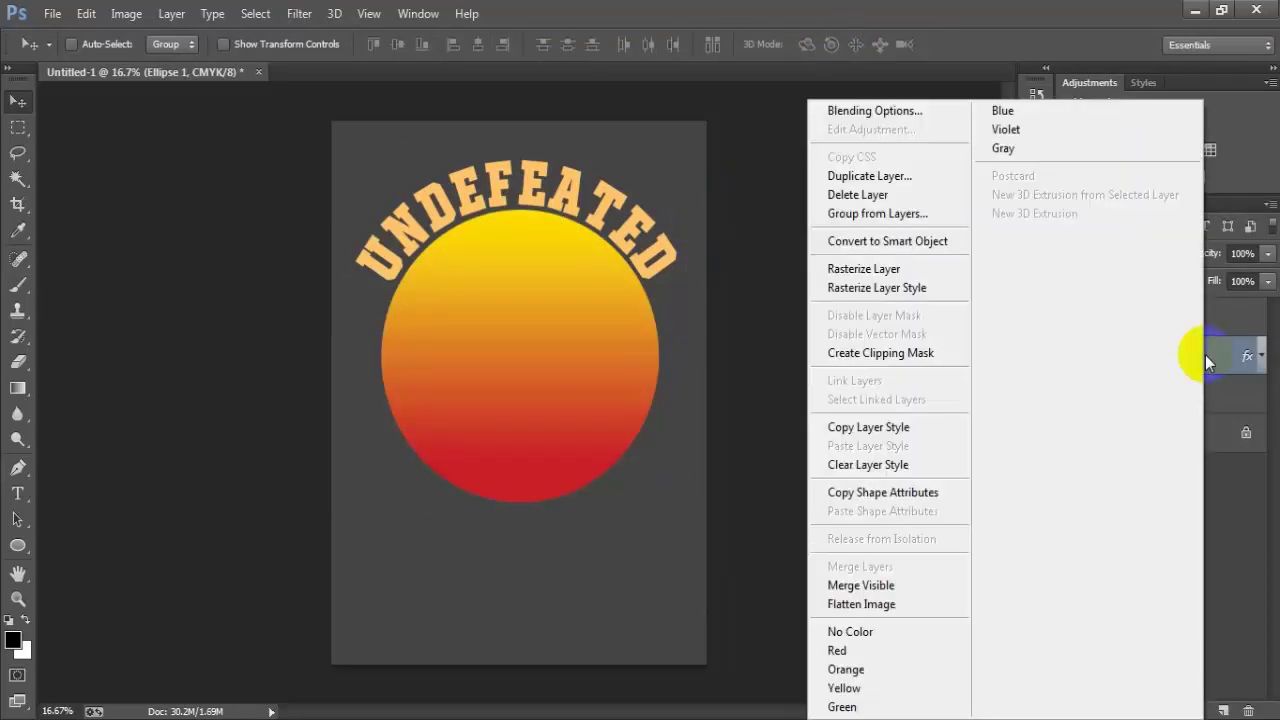
{"action": "left_click", "coordinate": [862, 269]}
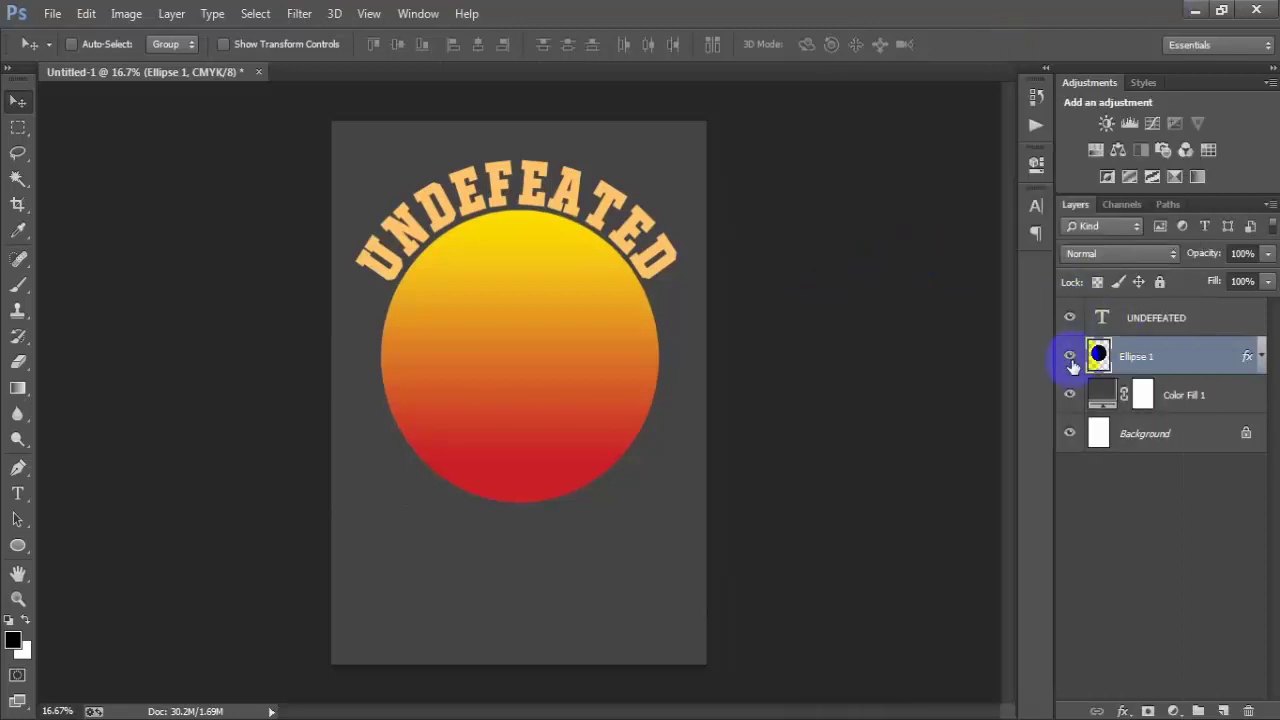
{"action": "left_click", "coordinate": [1069, 356]}
{"action": "left_click", "coordinate": [1069, 356]}
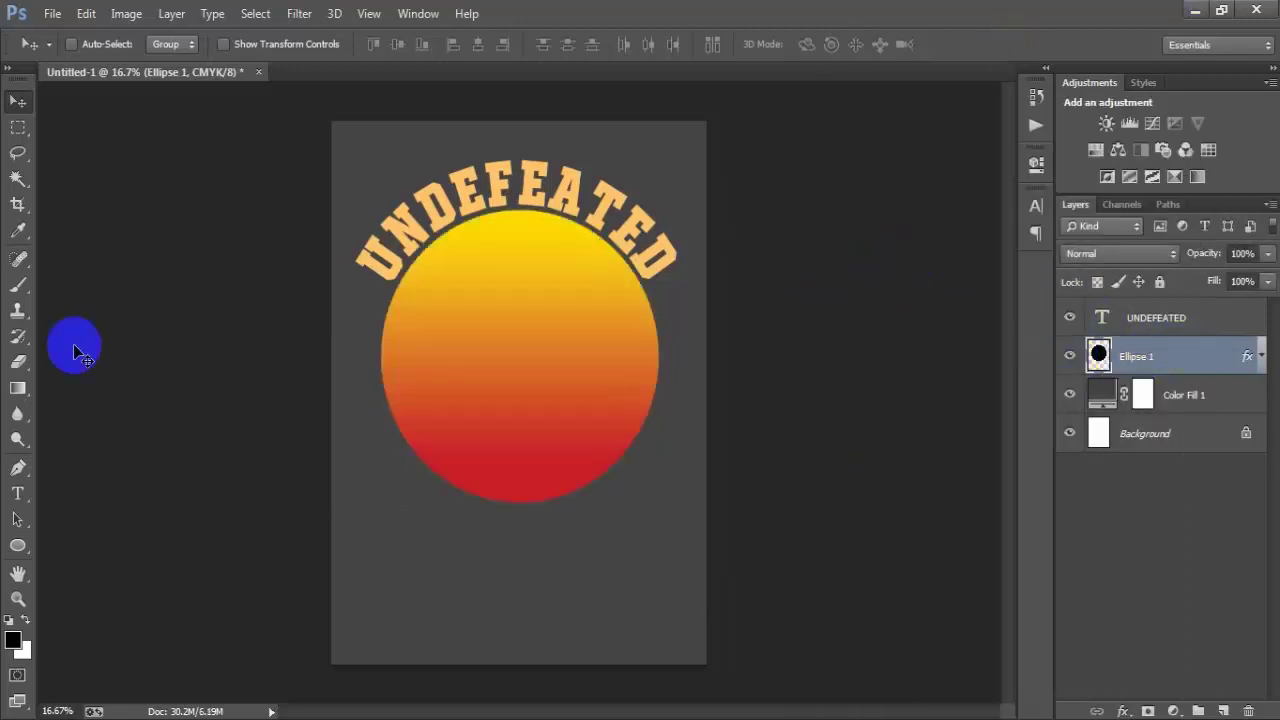
Step: Place the linked pine forest image 000001 (1) over the circle's lower part, scaled to about 44%
{"action": "left_click", "coordinate": [52, 14]}
{"action": "left_click", "coordinate": [110, 318]}
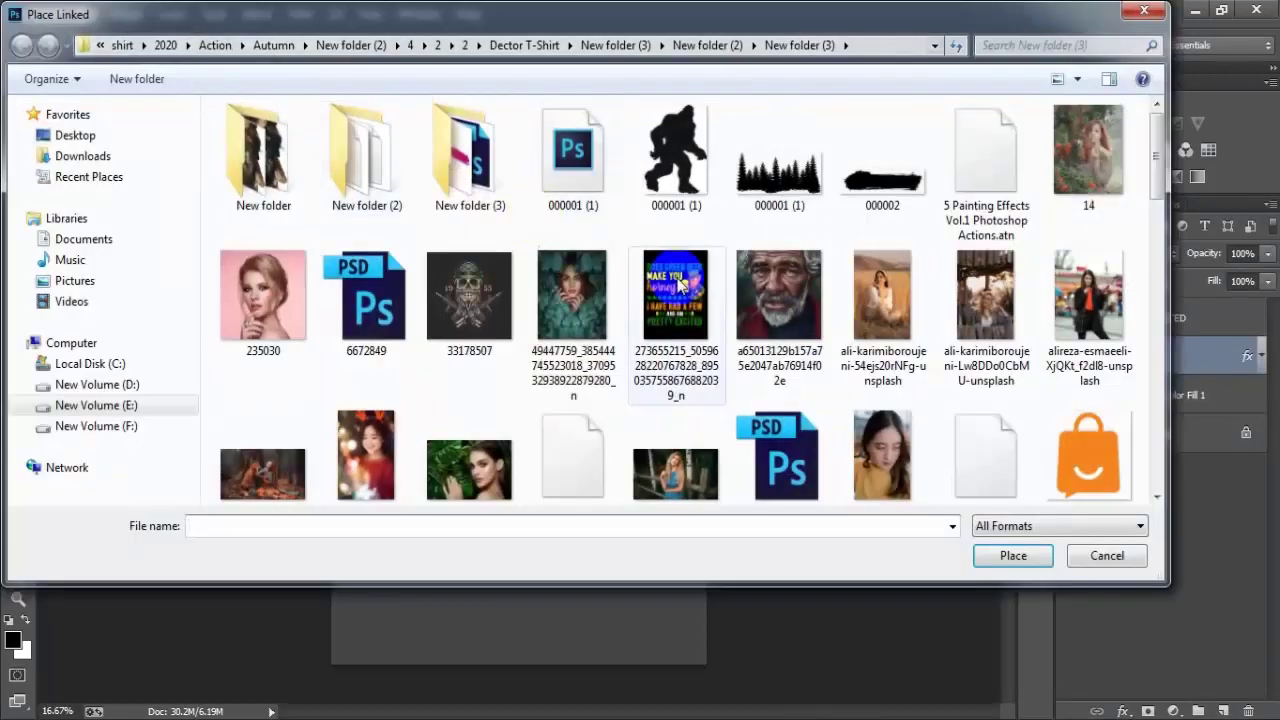
{"action": "double_click", "coordinate": [805, 200]}
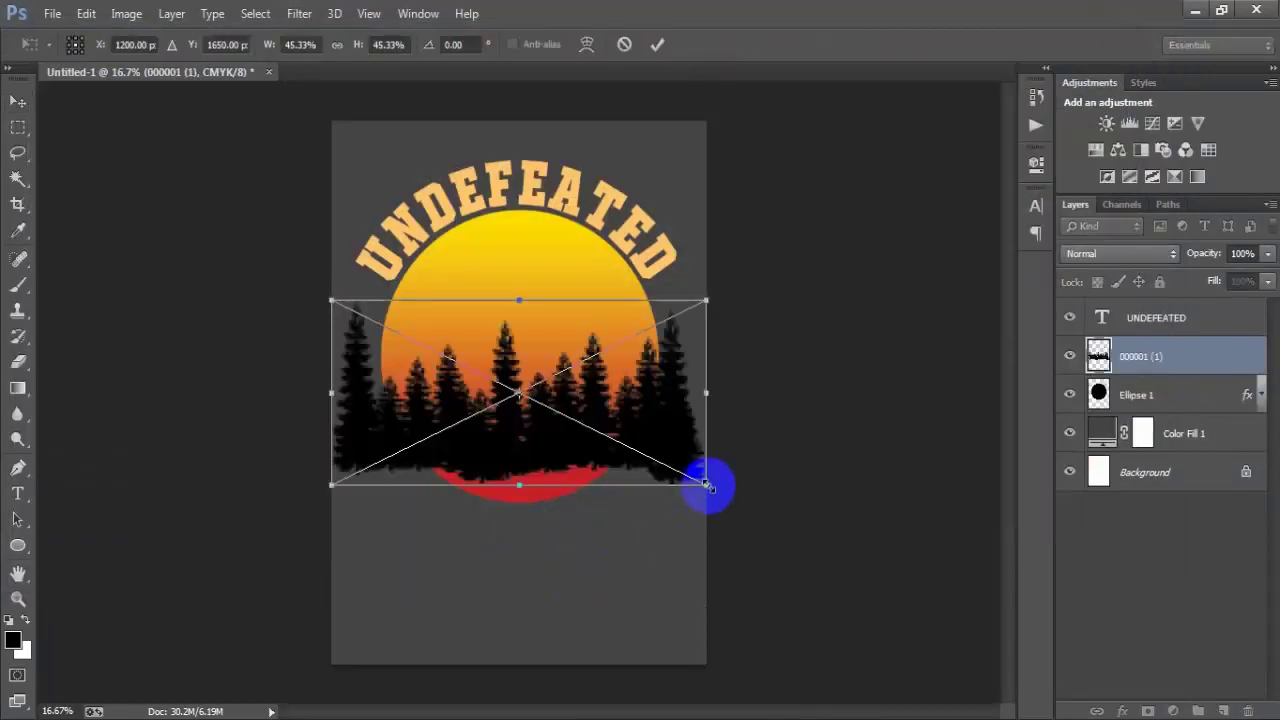
{"action": "left_click_drag", "start_coordinate": [660, 456], "coordinate": [698, 509]}
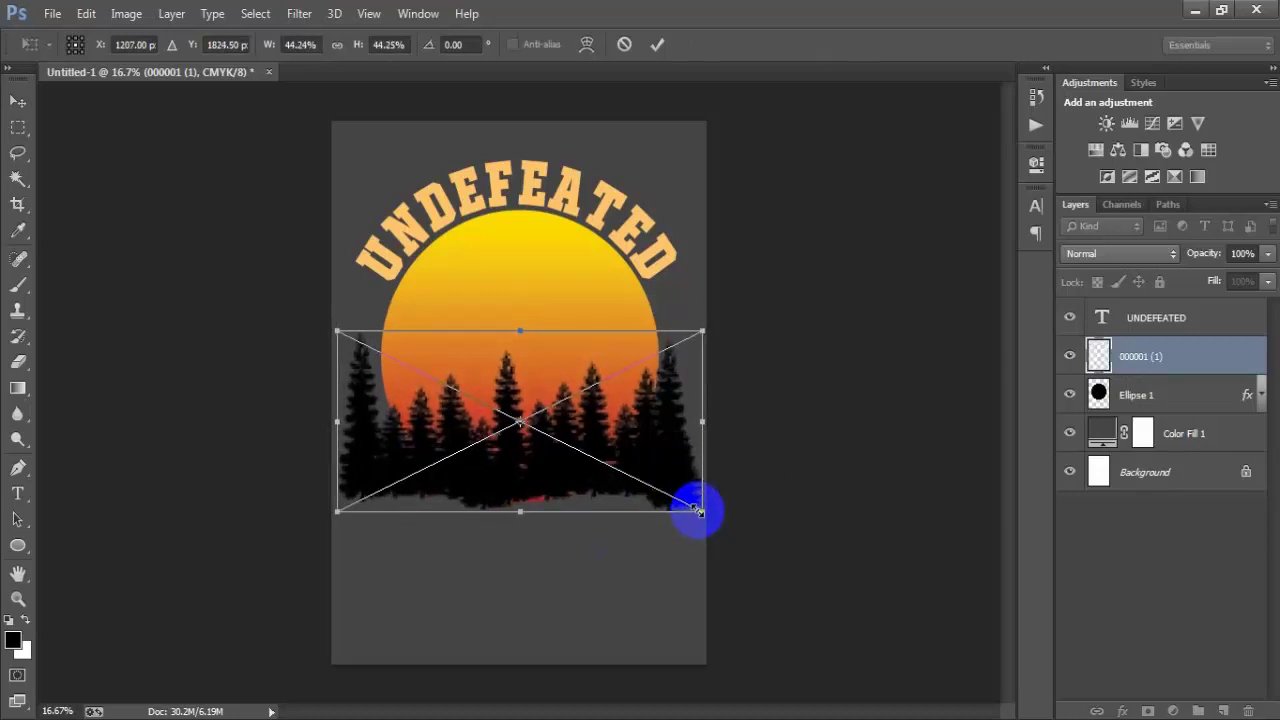
{"action": "key", "text": "Return"}
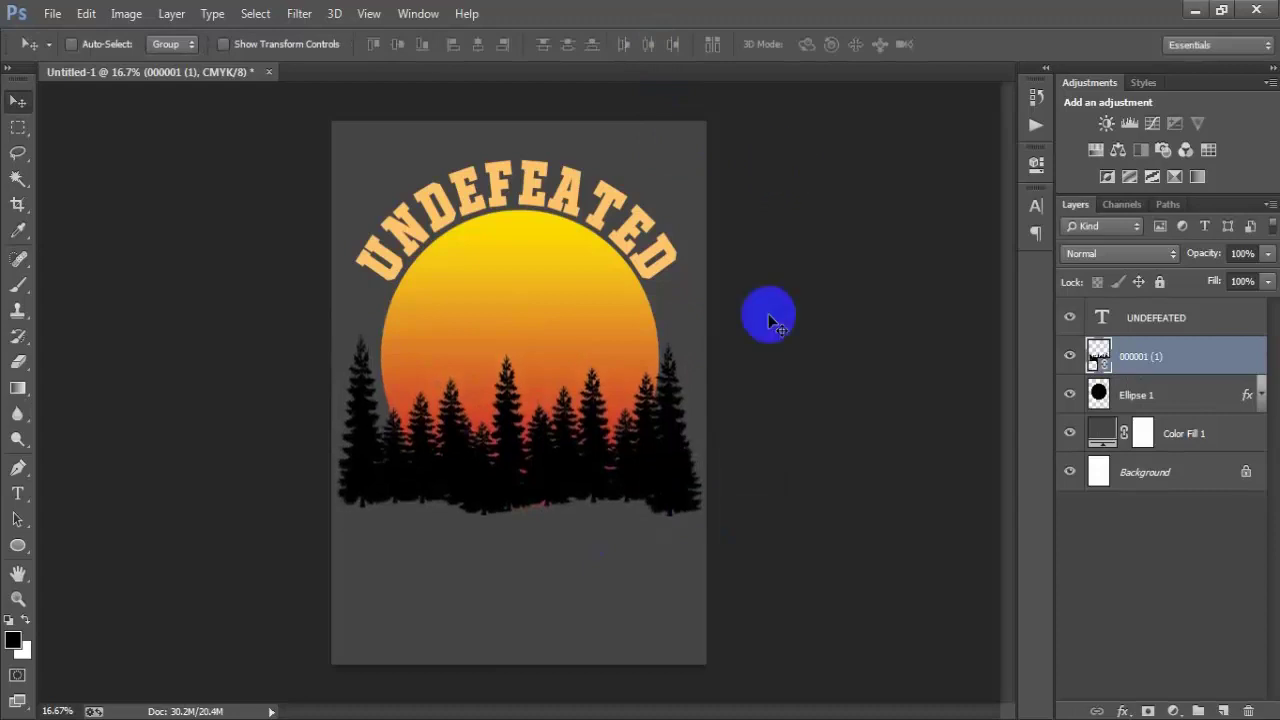
Step: Stretch the pine forest image over the sun to about 45.07% width and 49.08% height
{"action": "key", "text": "ctrl+t"}
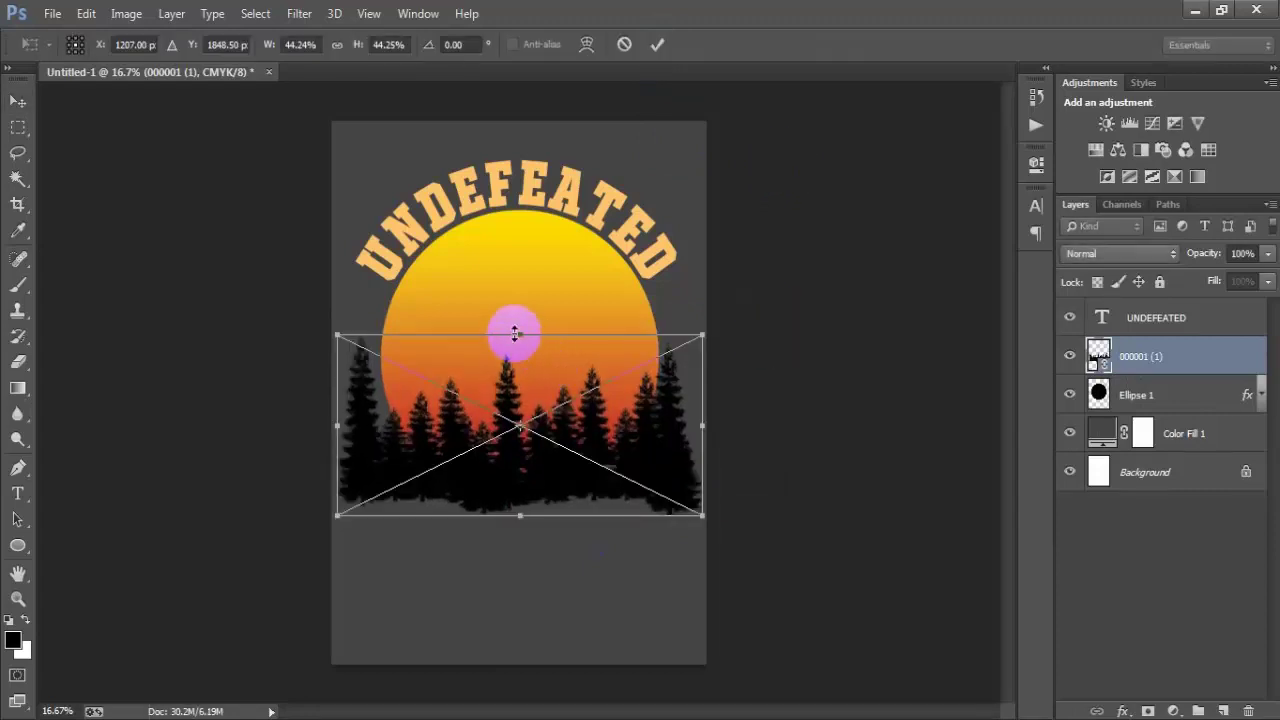
{"action": "left_click_drag", "start_coordinate": [520, 335], "coordinate": [521, 318]}
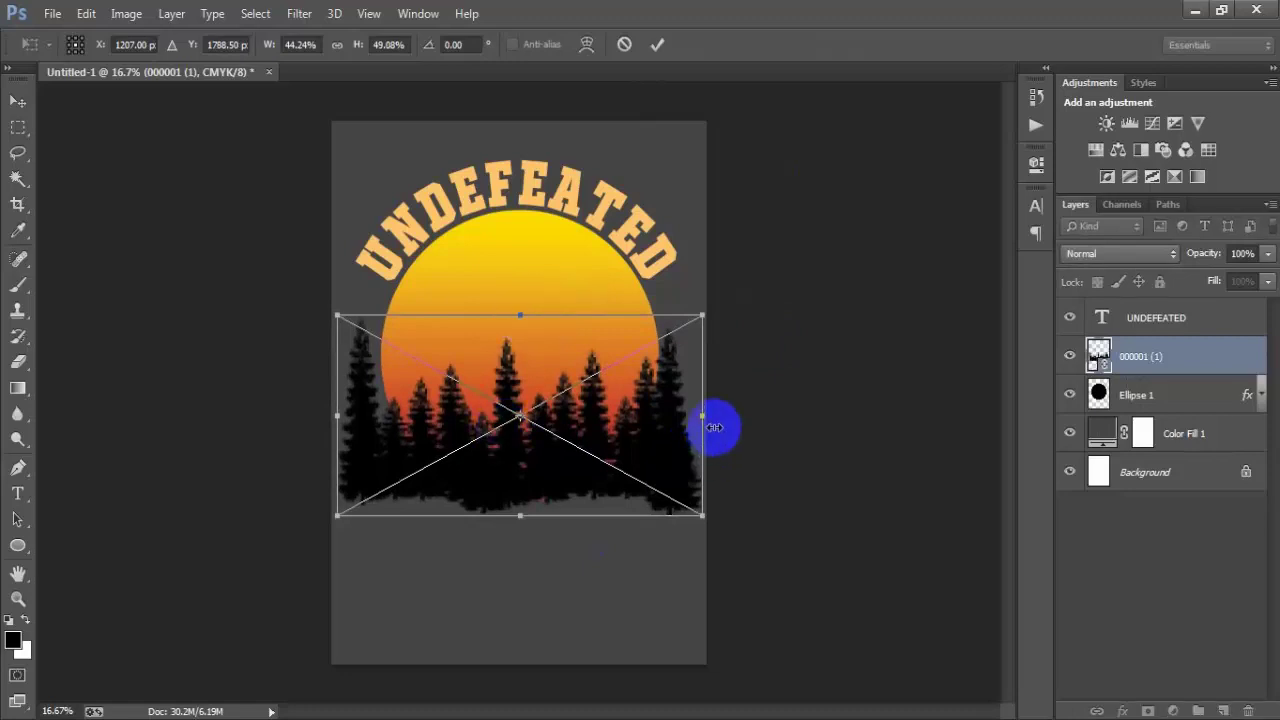
{"action": "left_click_drag", "start_coordinate": [705, 417], "coordinate": [704, 416]}
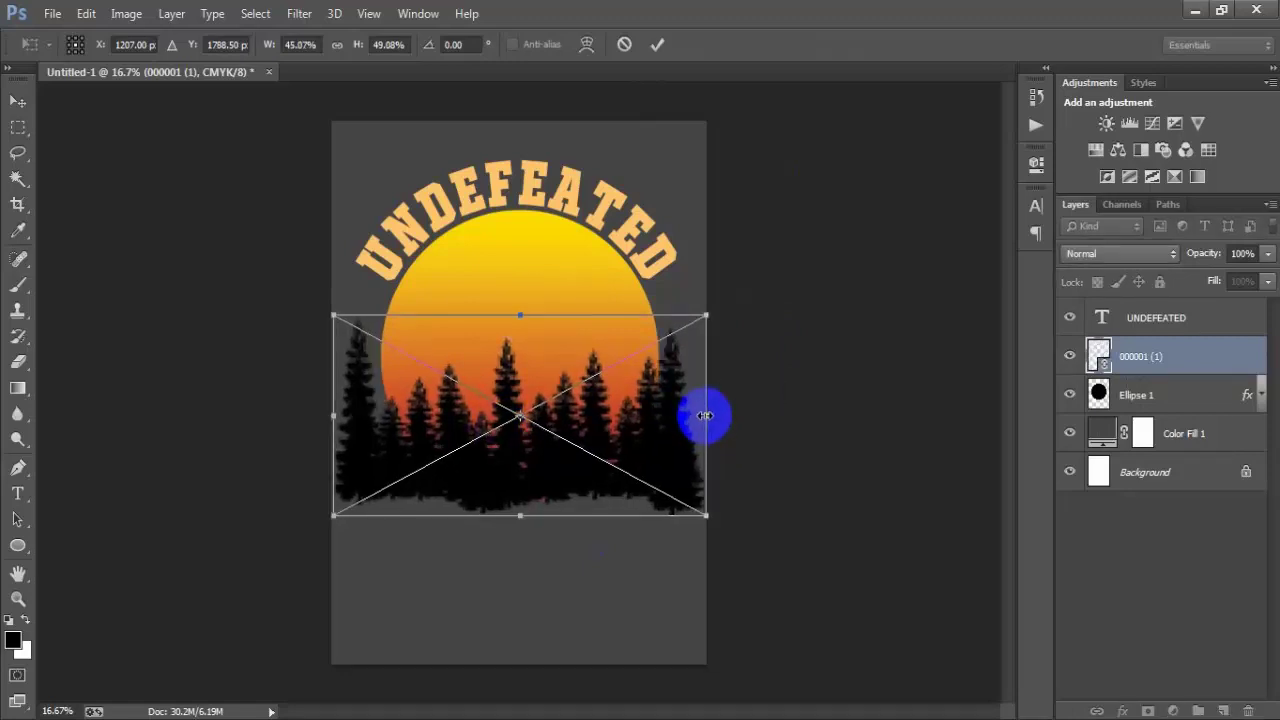
{"action": "left_click", "coordinate": [657, 44]}
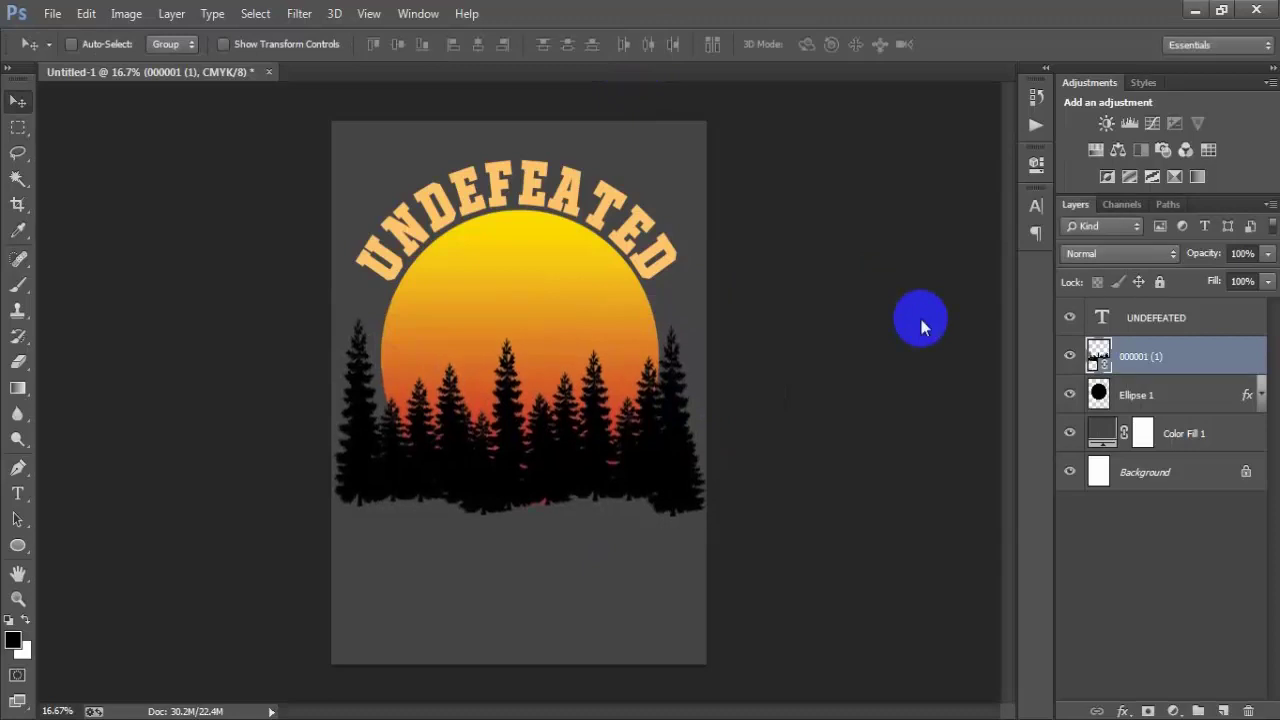
Step: Rasterize the 000001 (1) forest layer and toggle its visibility off and on to check it
{"action": "right_click", "coordinate": [1181, 366]}
{"action": "left_click", "coordinate": [814, 369]}
{"action": "left_click", "coordinate": [1070, 357]}
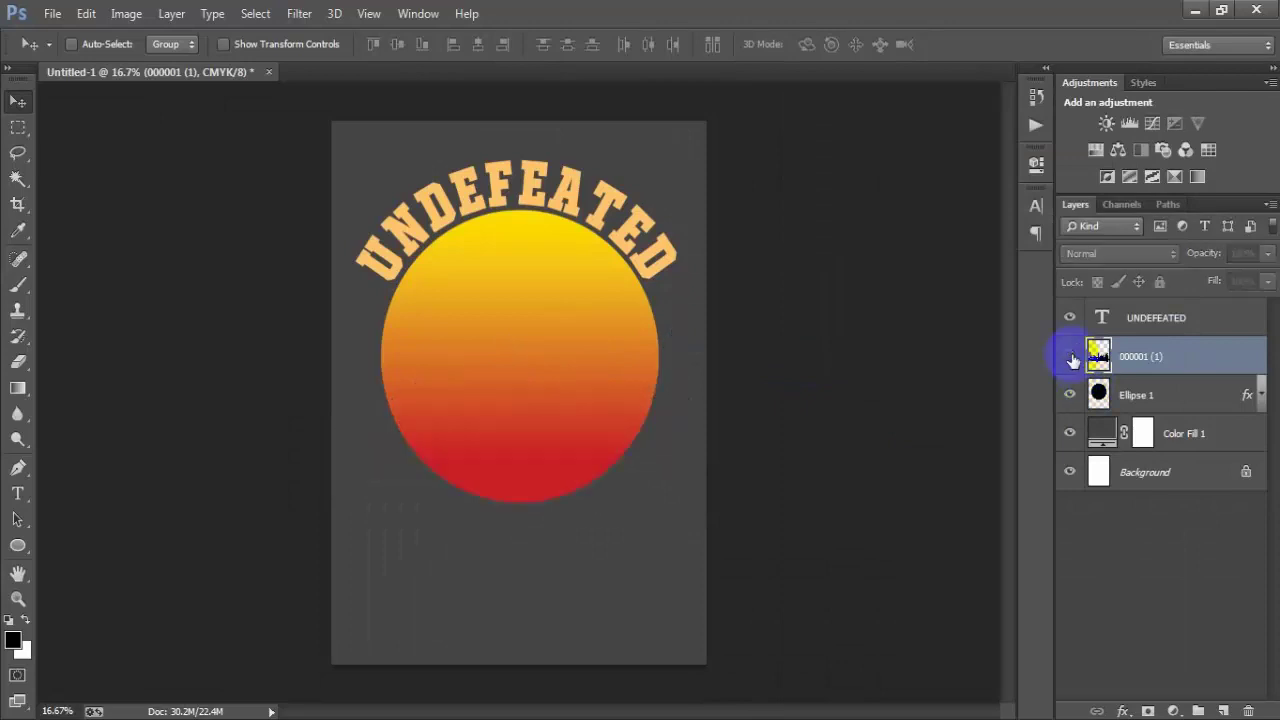
{"action": "left_click", "coordinate": [1071, 357]}
{"action": "left_click", "coordinate": [1219, 357]}
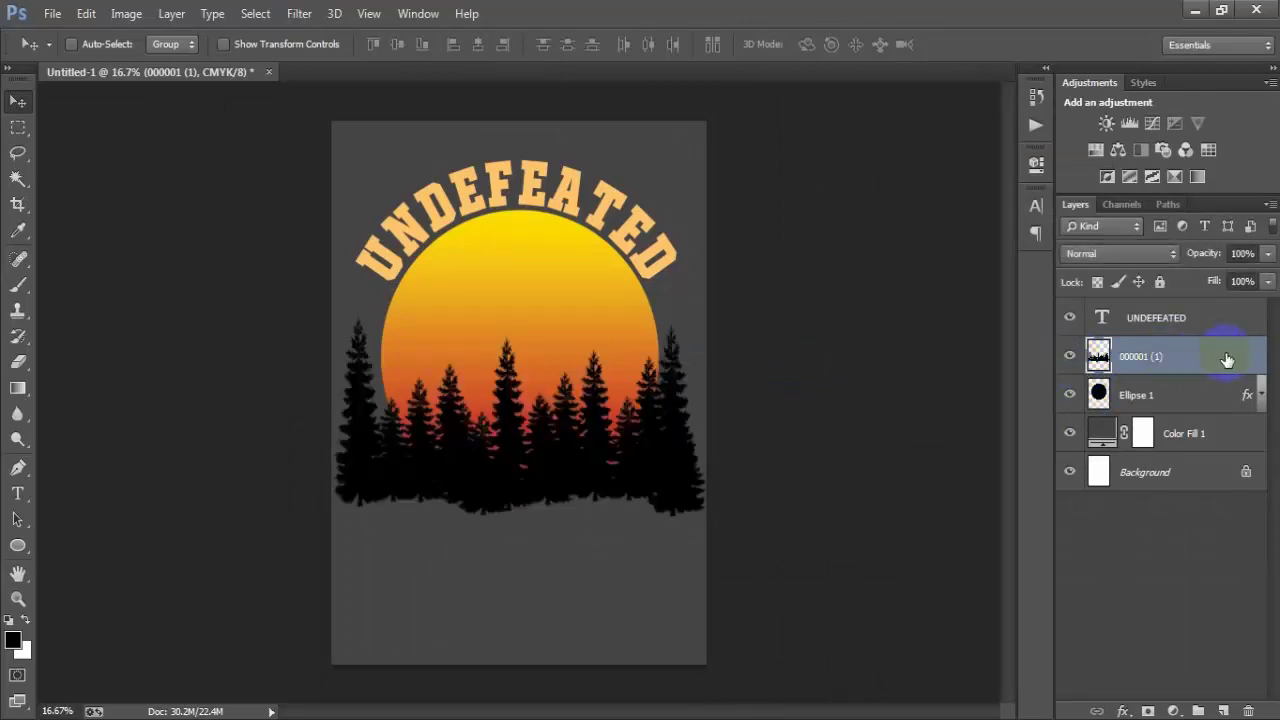
{"action": "double_click", "coordinate": [1226, 359]}
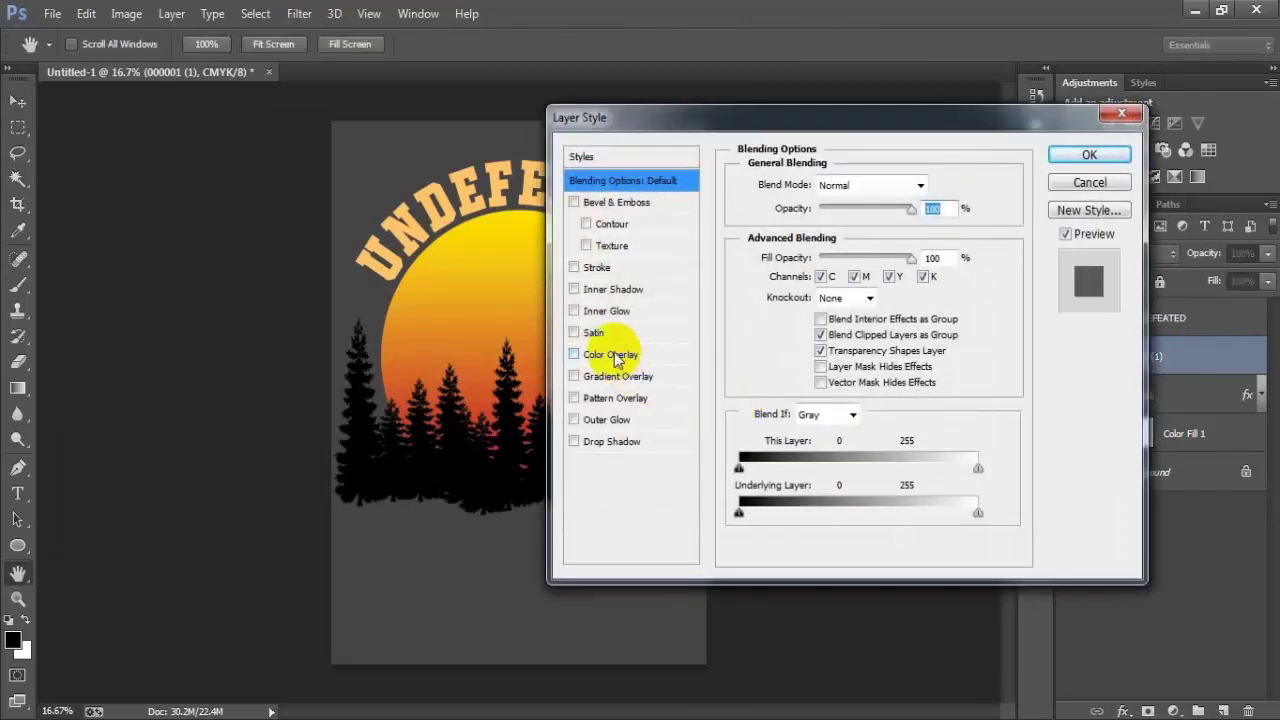
{"action": "left_click", "coordinate": [1092, 183]}
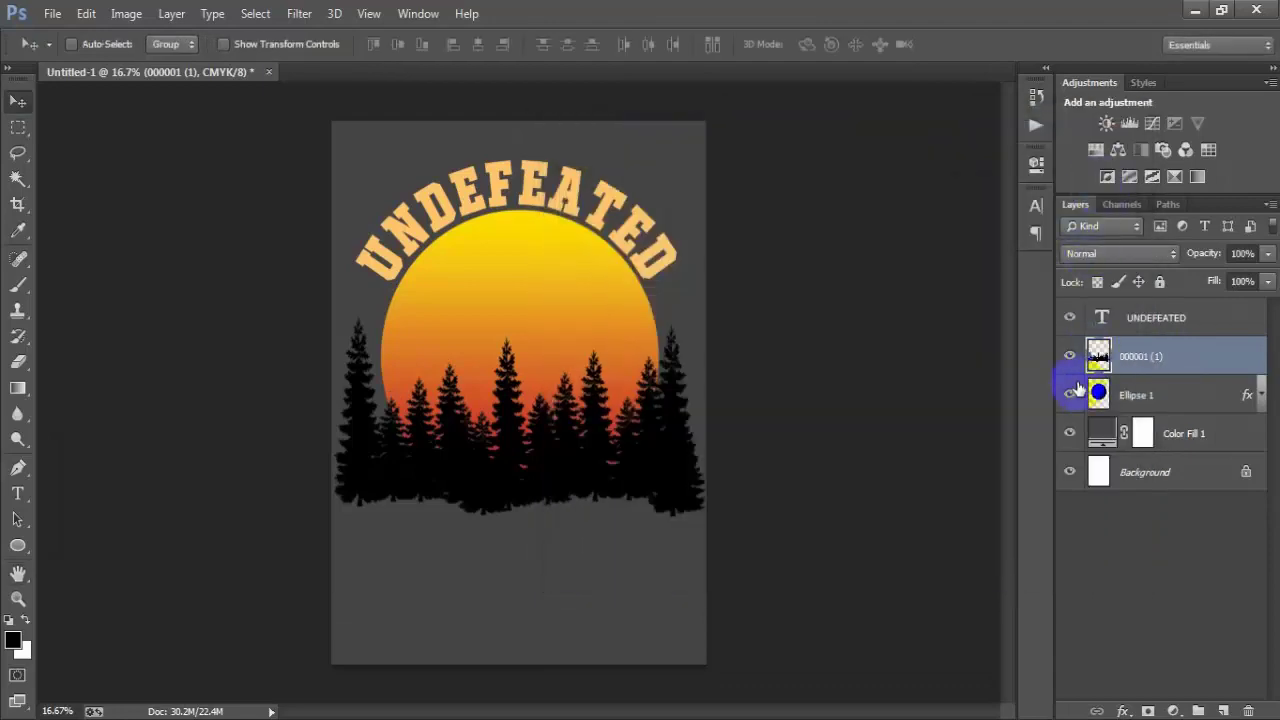
{"action": "left_click", "coordinate": [1071, 357]}
{"action": "left_click", "coordinate": [1071, 357]}
Step: Load the forest silhouette as a selection and fill it with the light green foreground color A6D544
{"action": "left_click", "coordinate": [1097, 355], "text": "ctrl"}
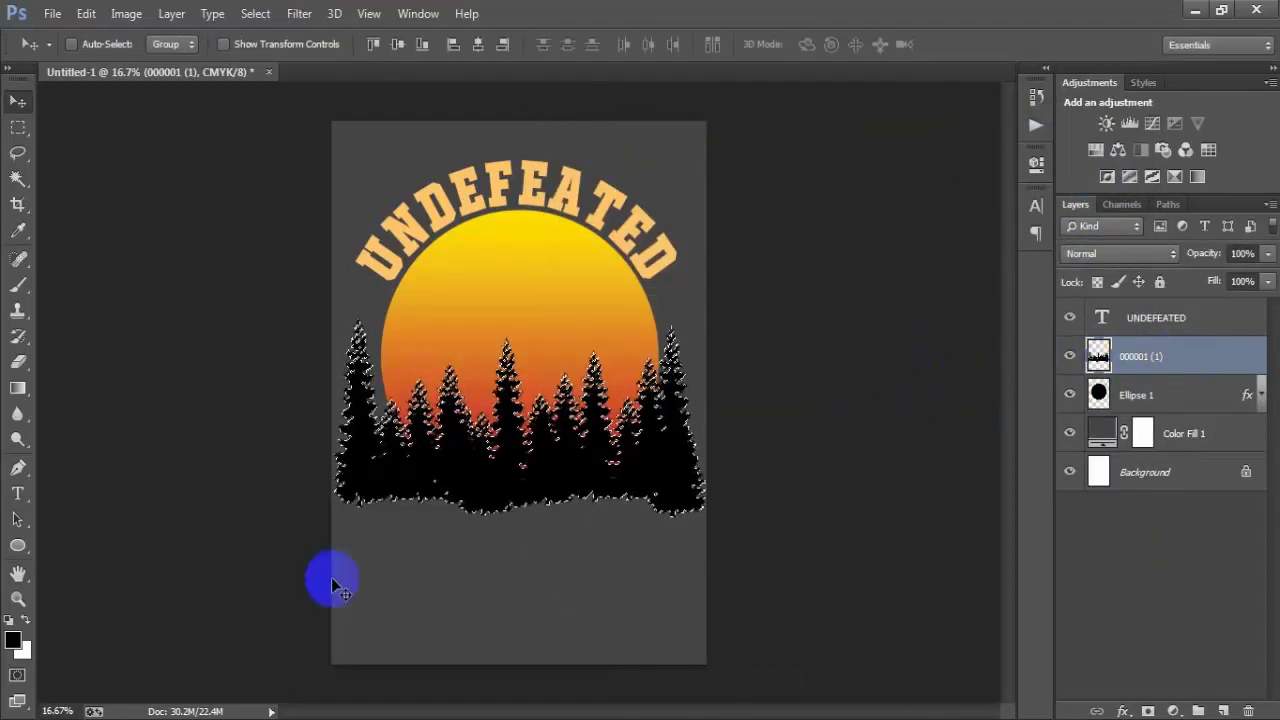
{"action": "left_click", "coordinate": [12, 640]}
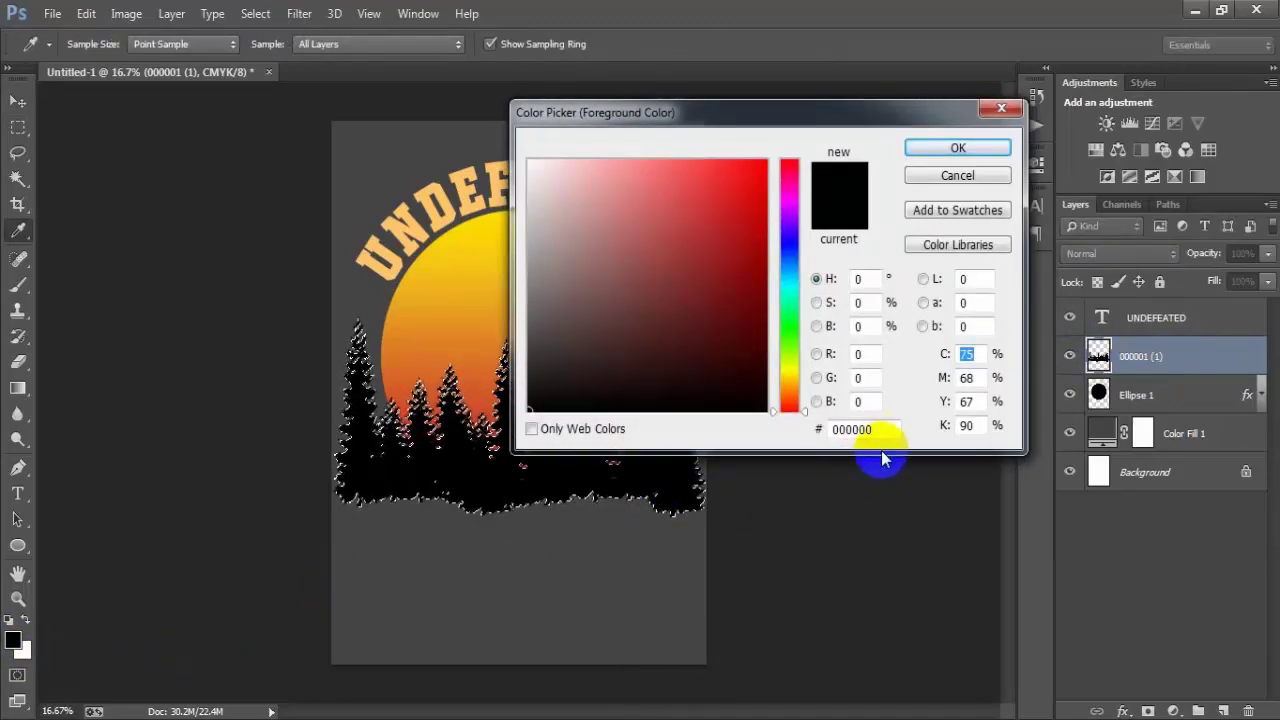
{"action": "left_click_drag", "start_coordinate": [883, 433], "coordinate": [816, 434]}
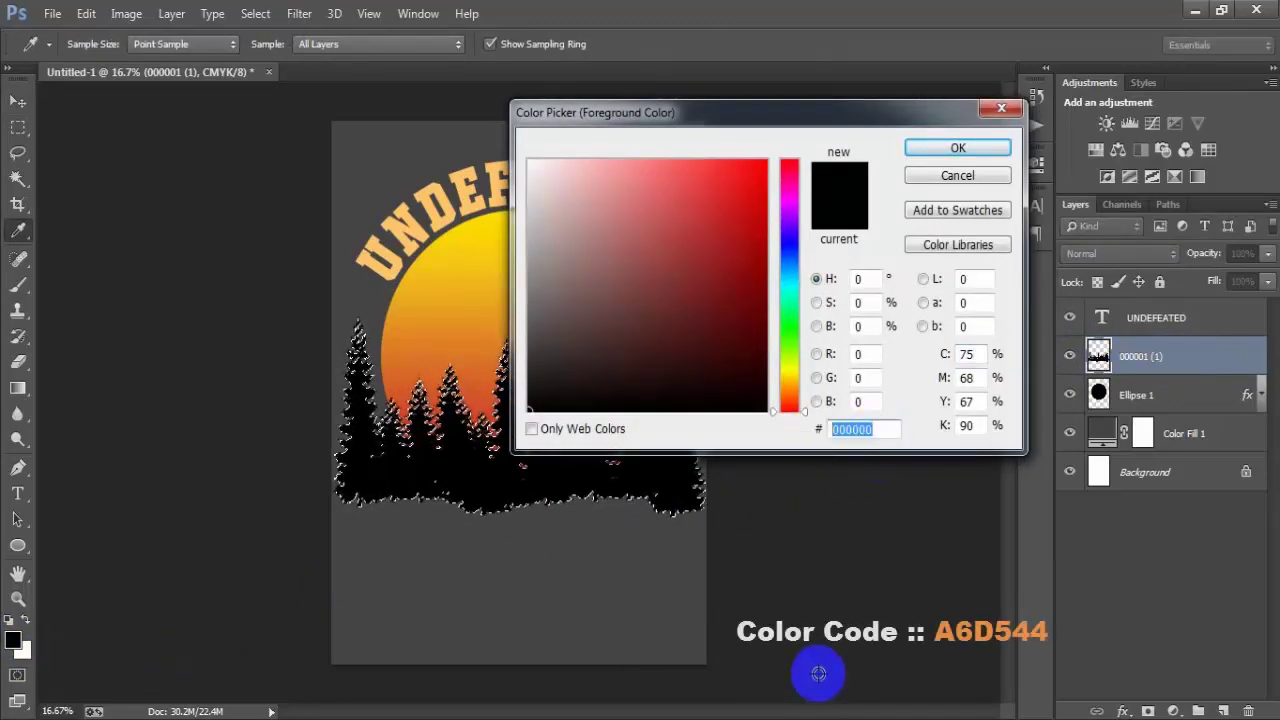
{"action": "type", "text": "A6"}
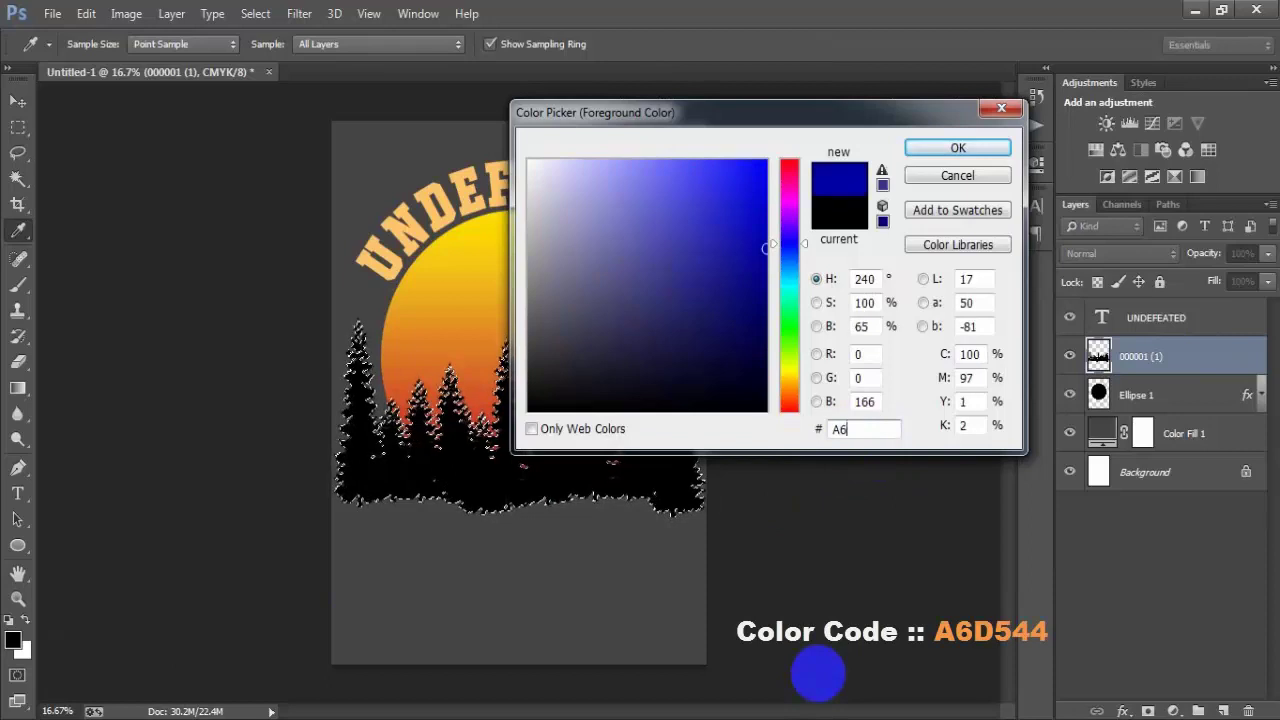
{"action": "type", "text": "D544"}
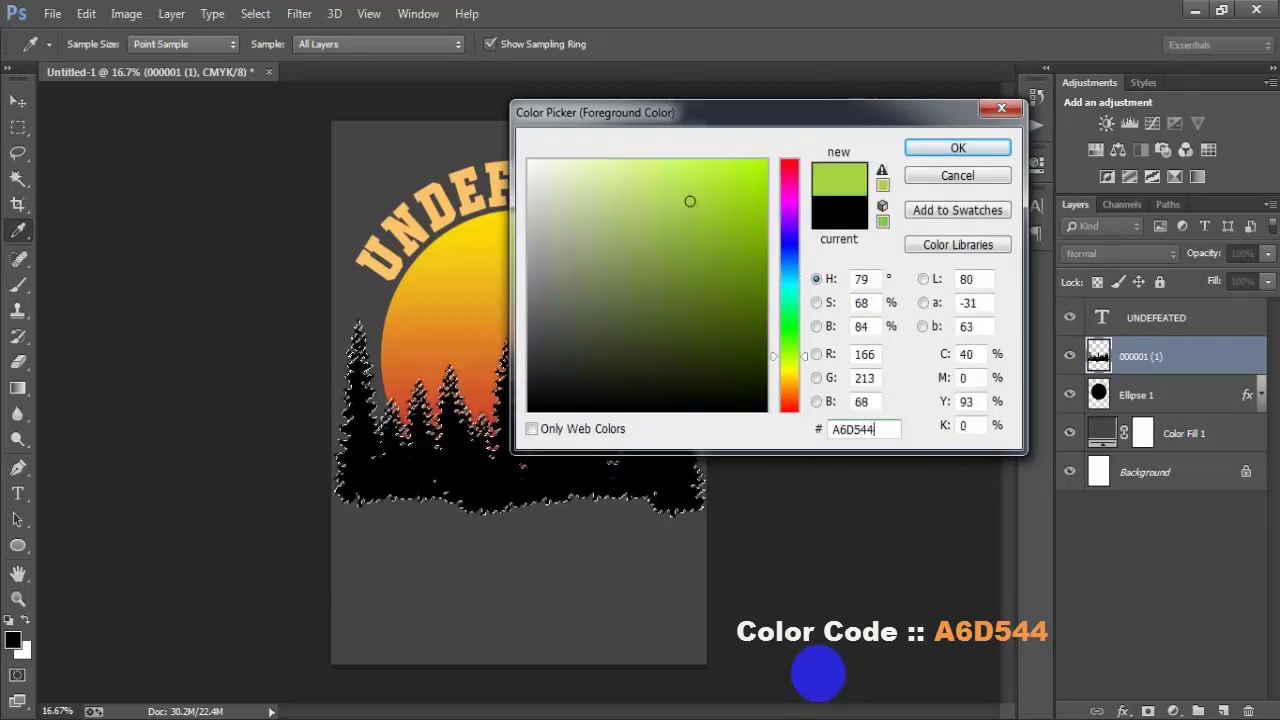
{"action": "left_click_drag", "start_coordinate": [877, 431], "coordinate": [771, 429]}
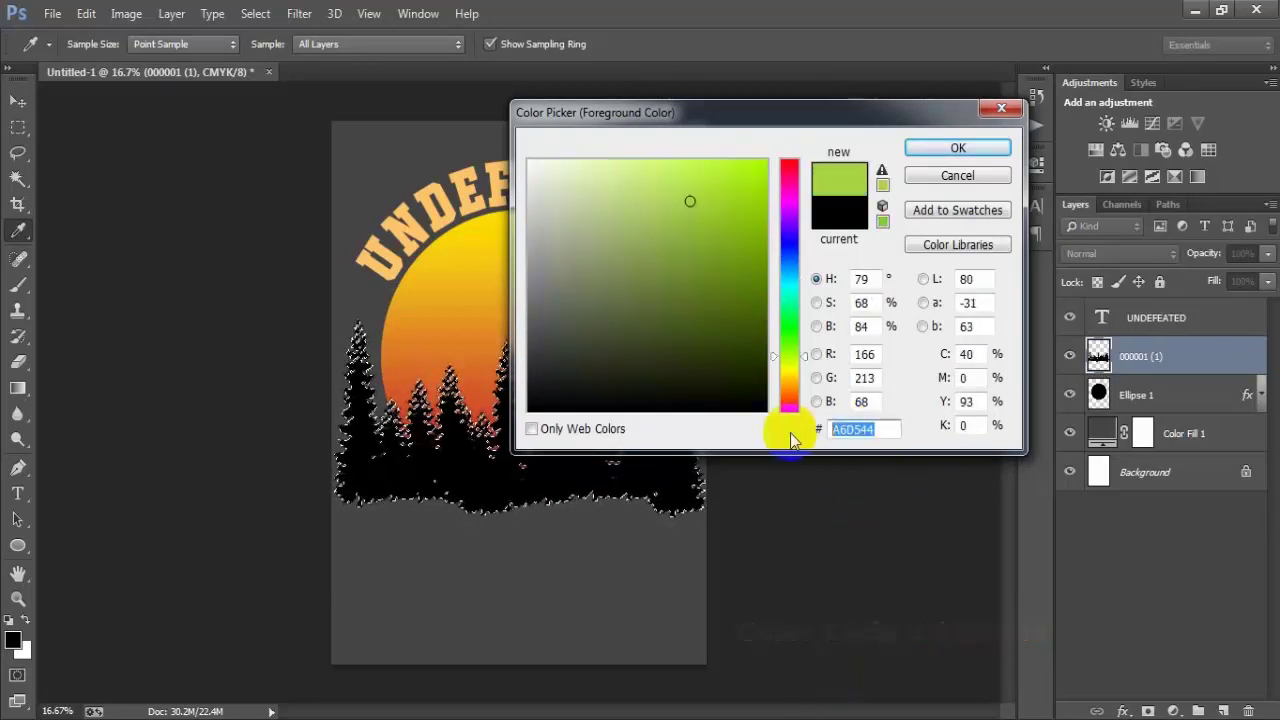
{"action": "left_click", "coordinate": [958, 148]}
{"action": "key", "text": "v"}
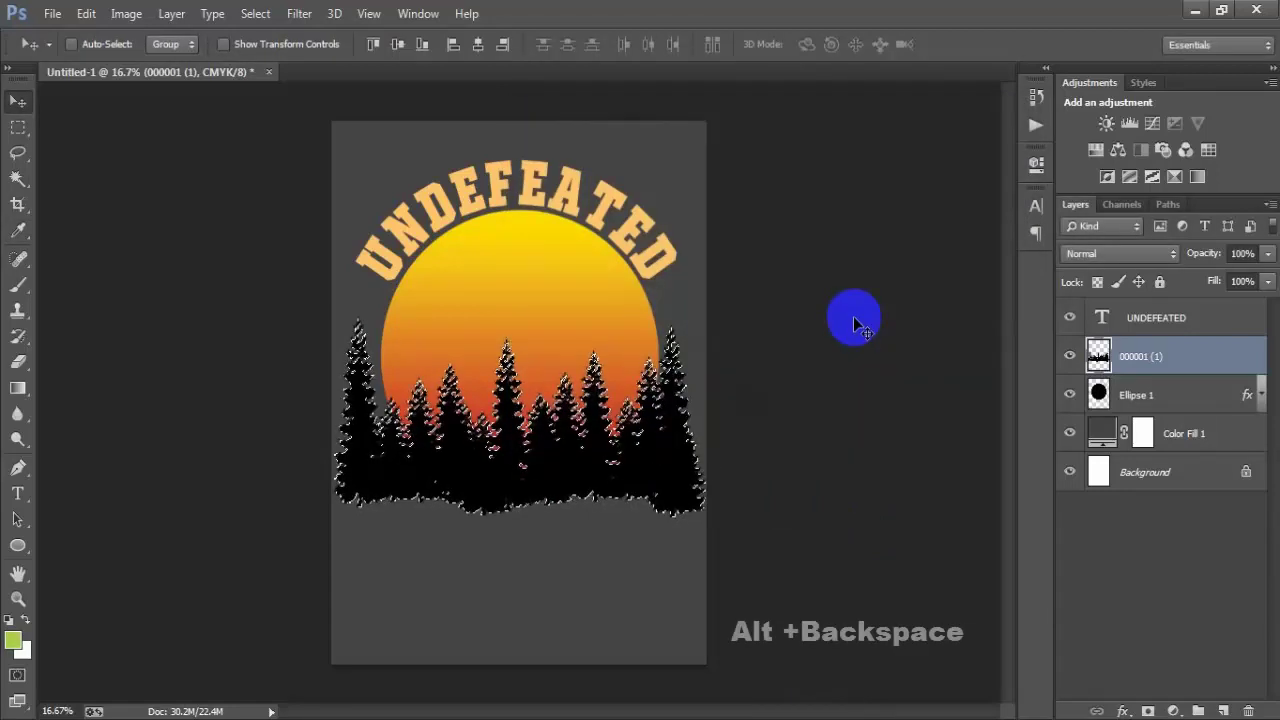
{"action": "key", "text": "alt+BackSpace"}
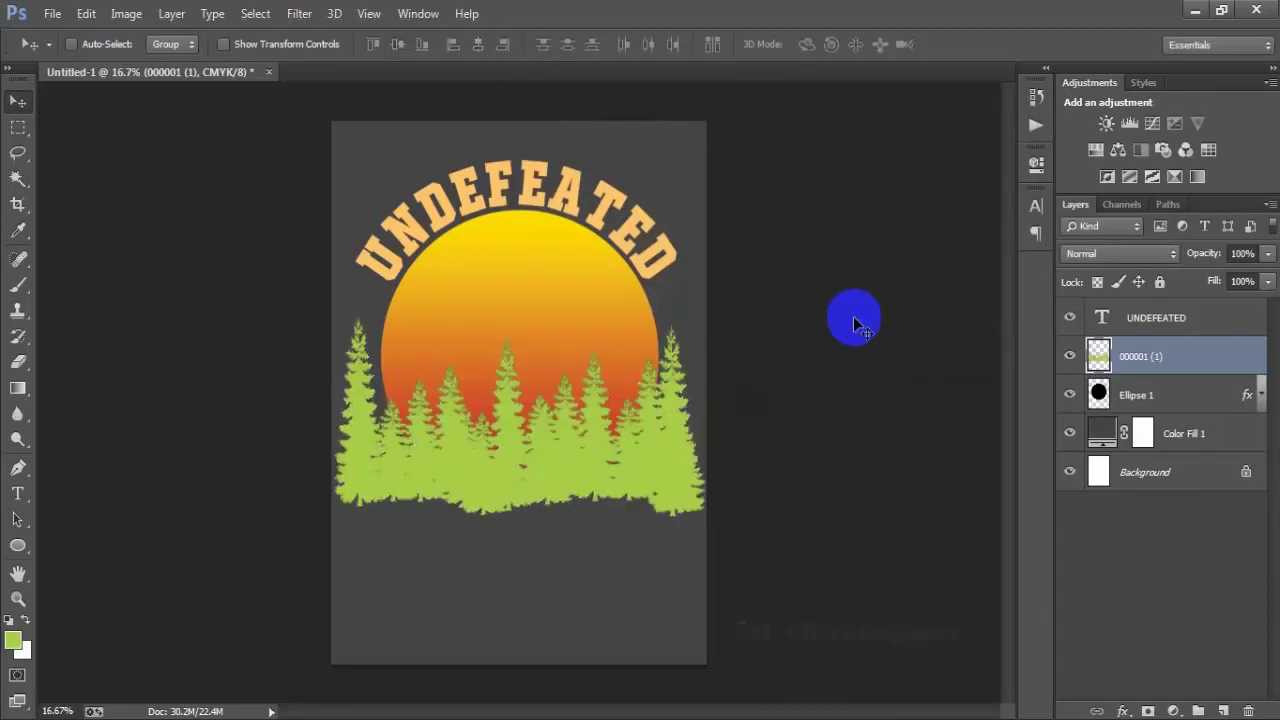
Step: Duplicate the light green forest layer, fill the copy's silhouette with dark green 3BA43E and deselect it
{"action": "key", "text": "ctrl+j"}
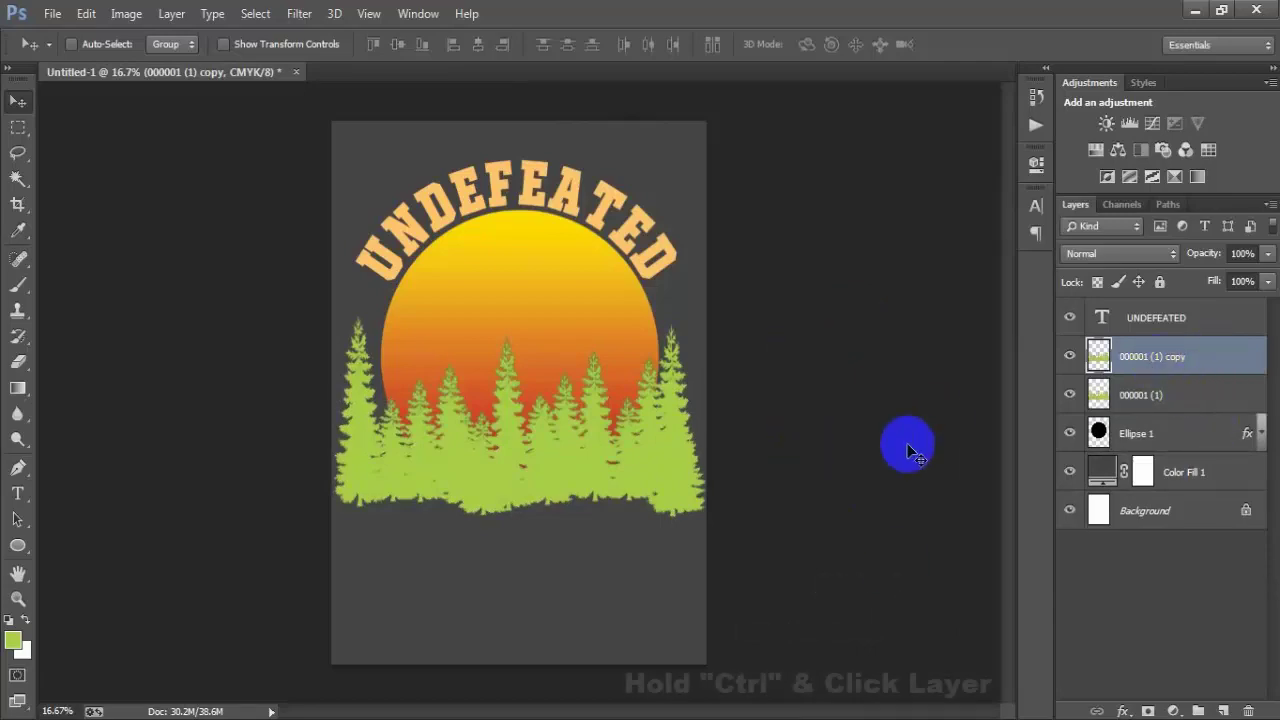
{"action": "left_click", "coordinate": [1098, 357], "text": "ctrl"}
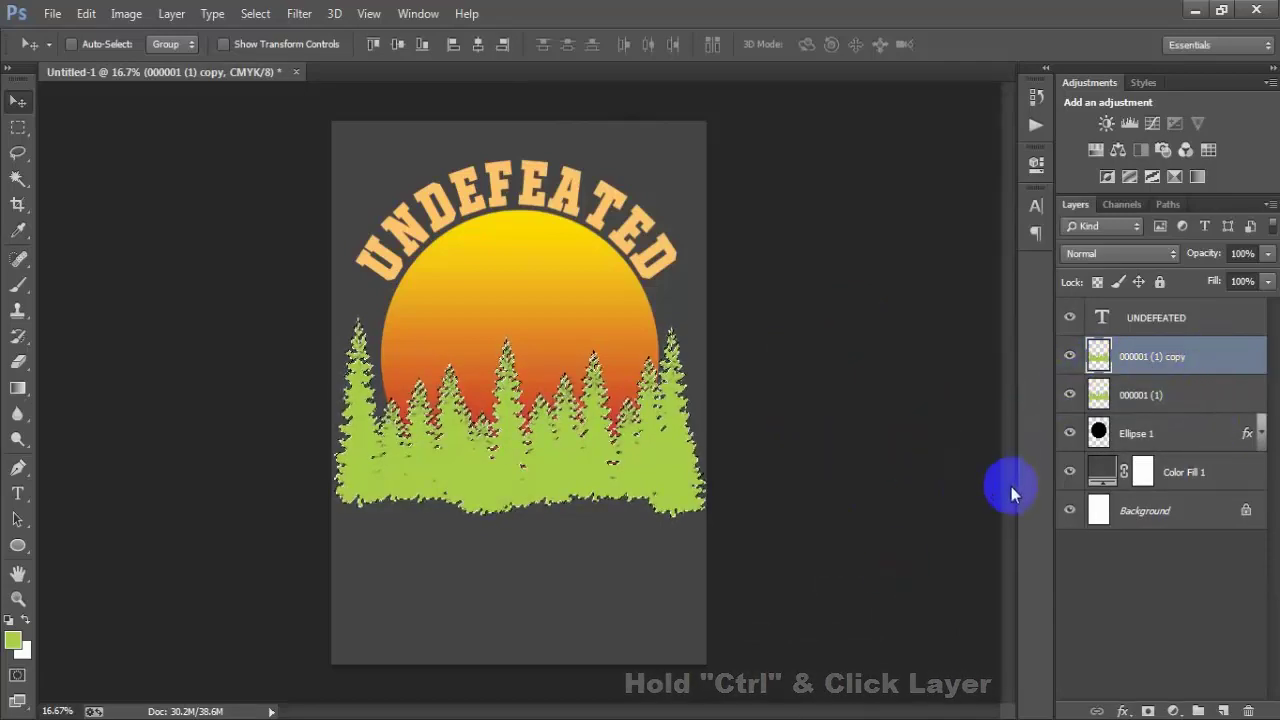
{"action": "left_click", "coordinate": [16, 641]}
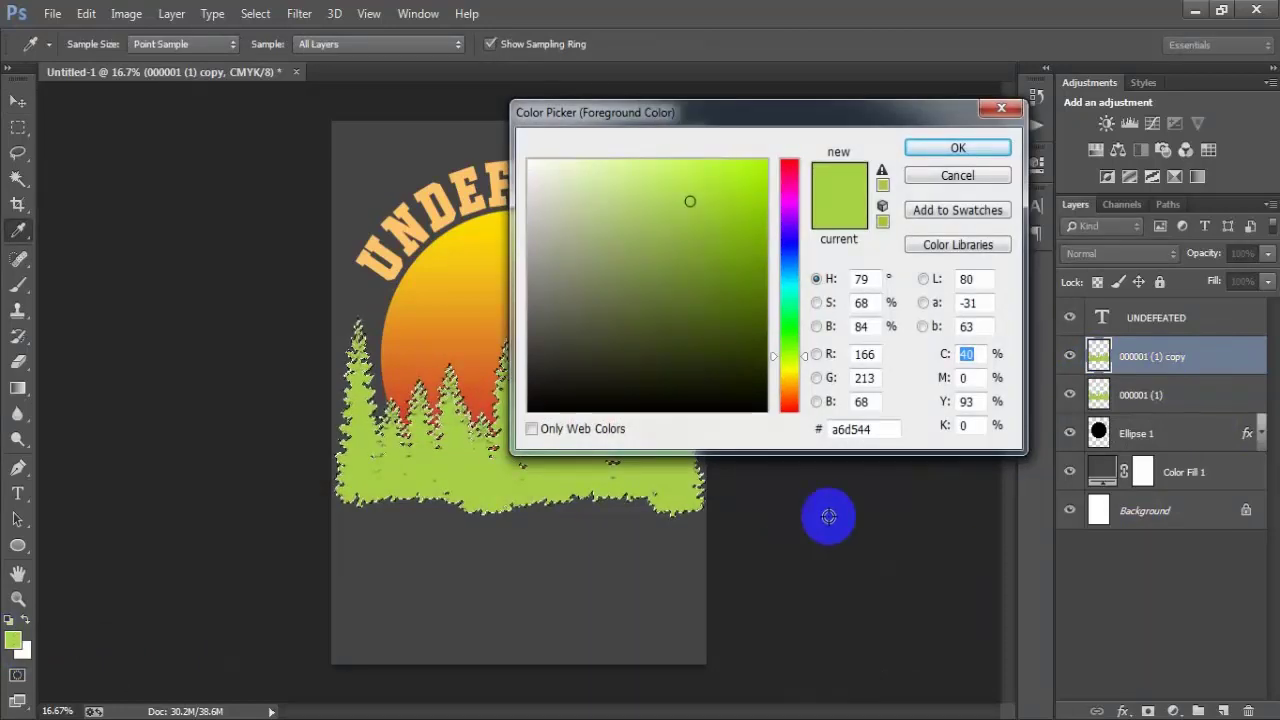
{"action": "left_click_drag", "start_coordinate": [886, 428], "coordinate": [823, 425]}
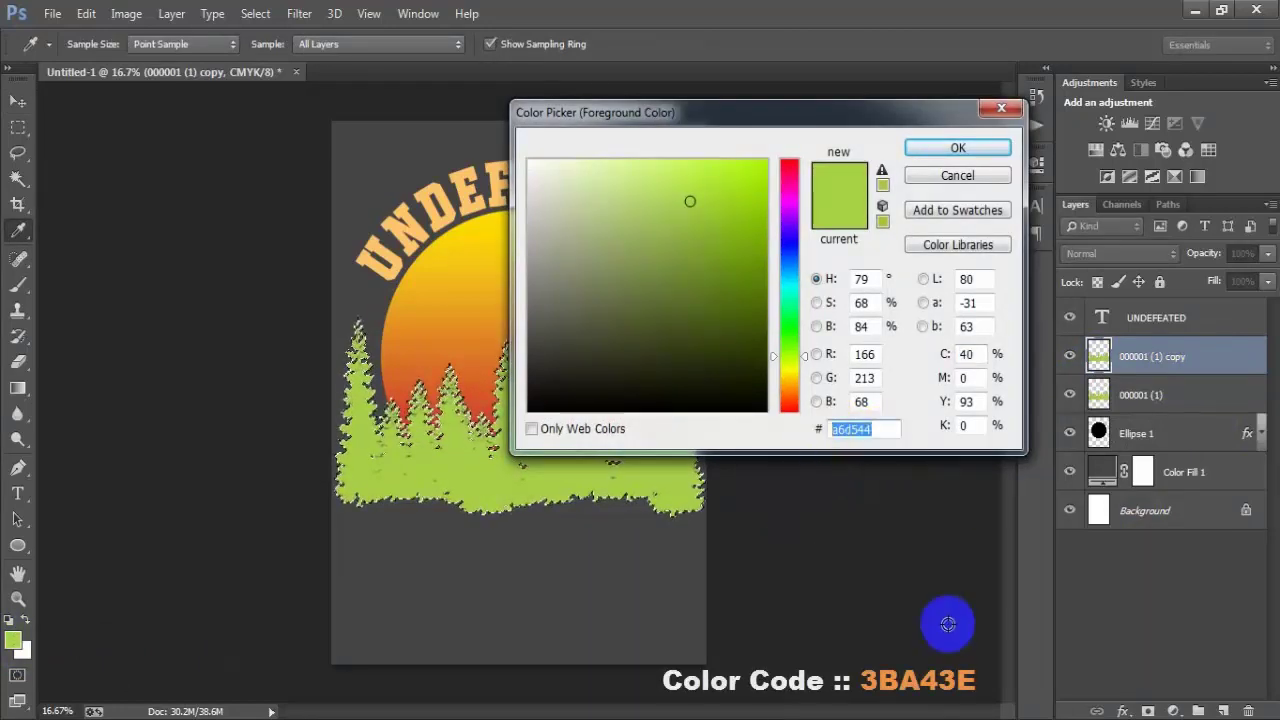
{"action": "type", "text": "3"}
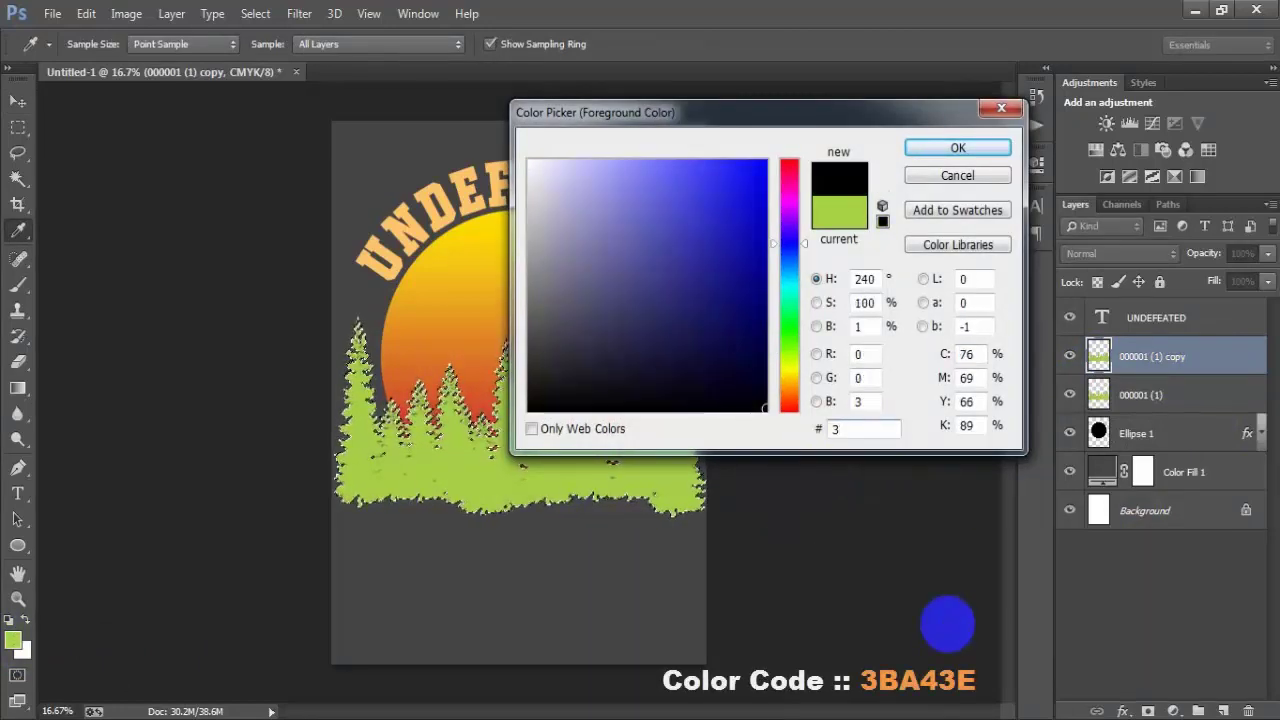
{"action": "type", "text": "BA"}
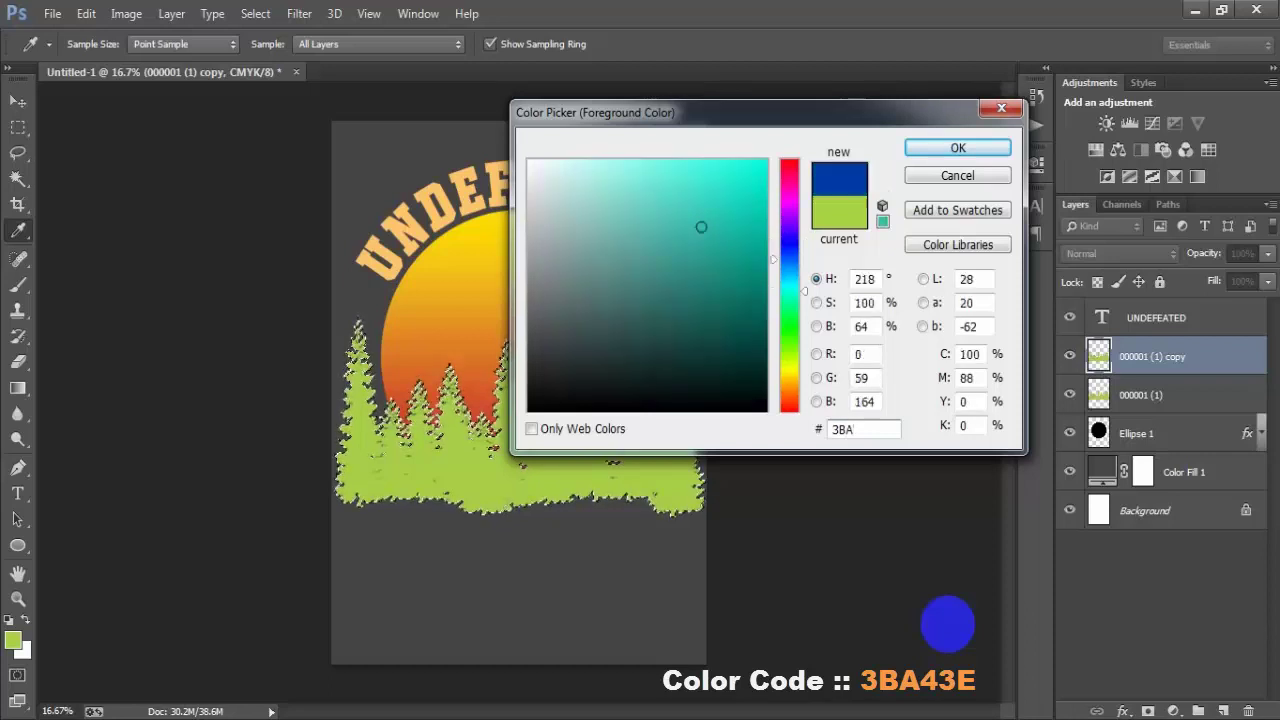
{"action": "type", "text": "43E"}
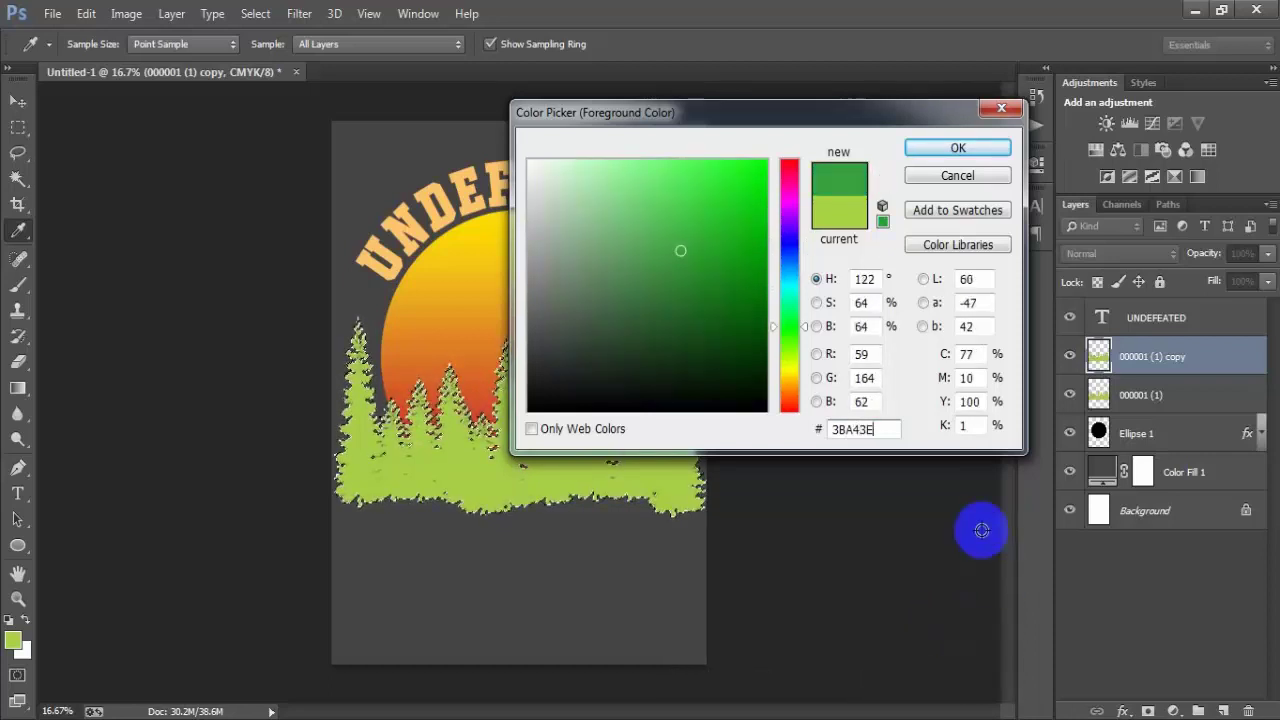
{"action": "left_click_drag", "start_coordinate": [883, 429], "coordinate": [836, 428]}
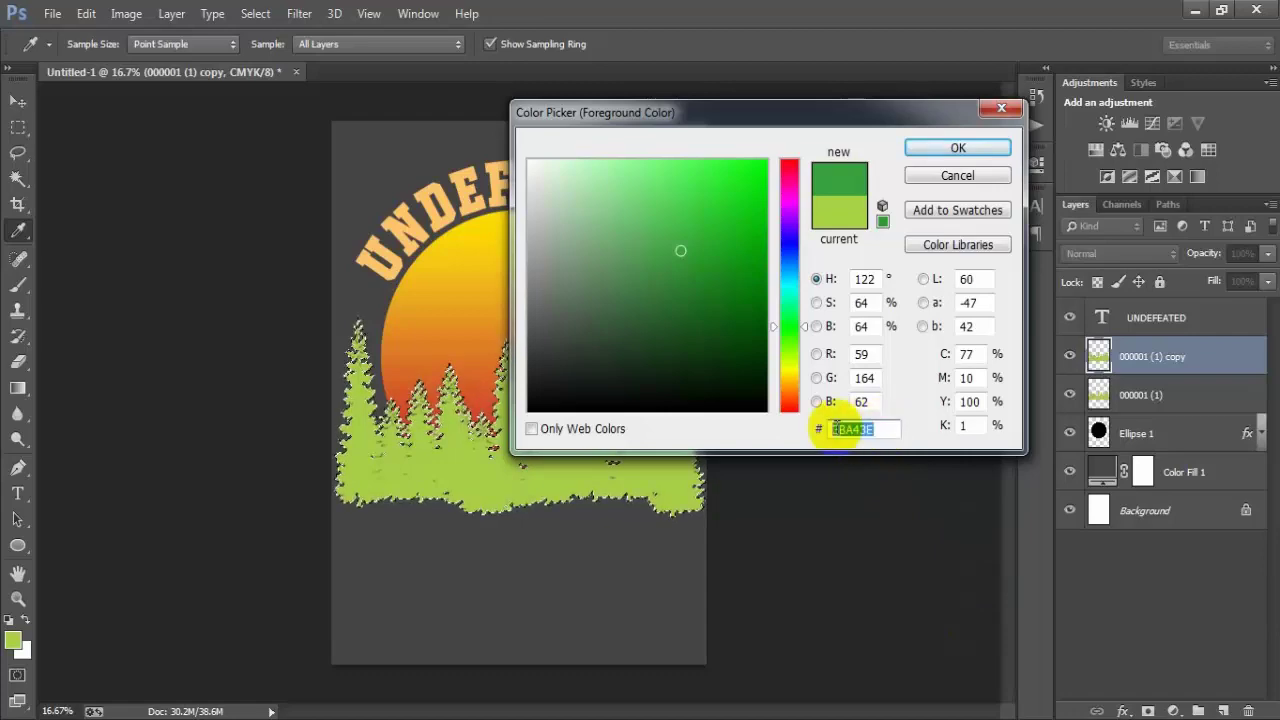
{"action": "left_click", "coordinate": [934, 153]}
{"action": "key", "text": "alt+BackSpace"}
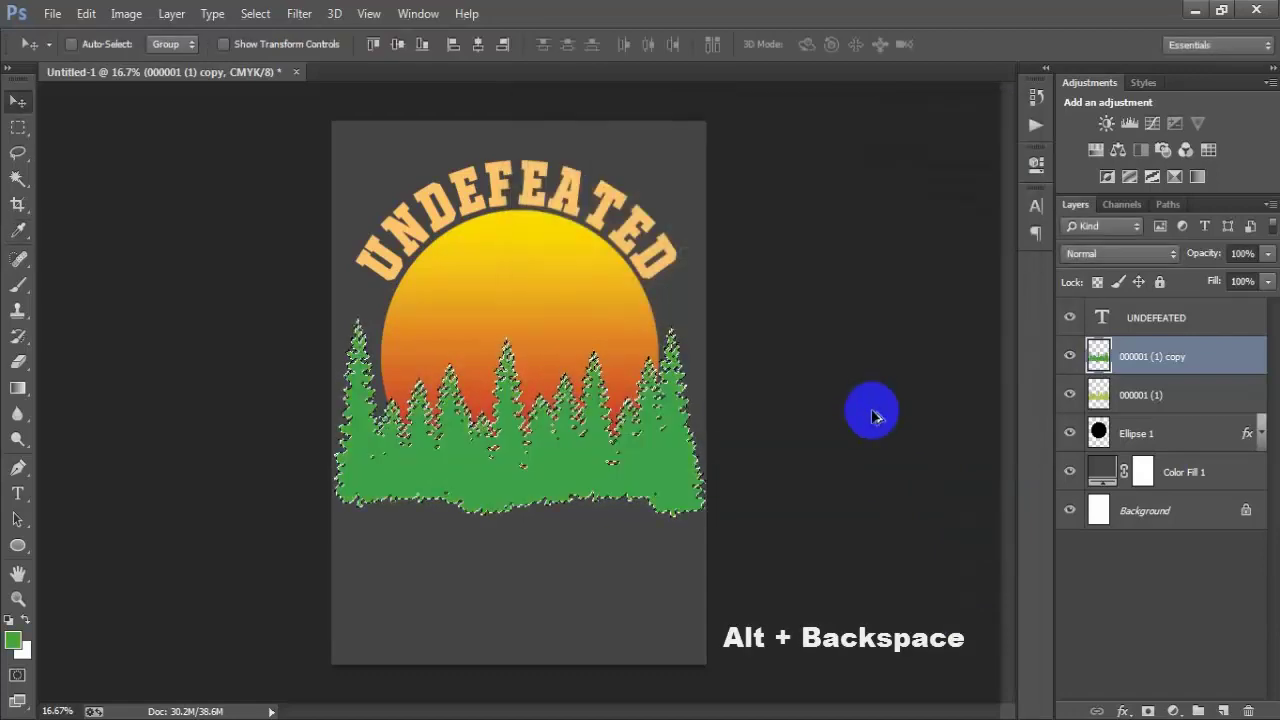
{"action": "key", "text": "ctrl+d"}
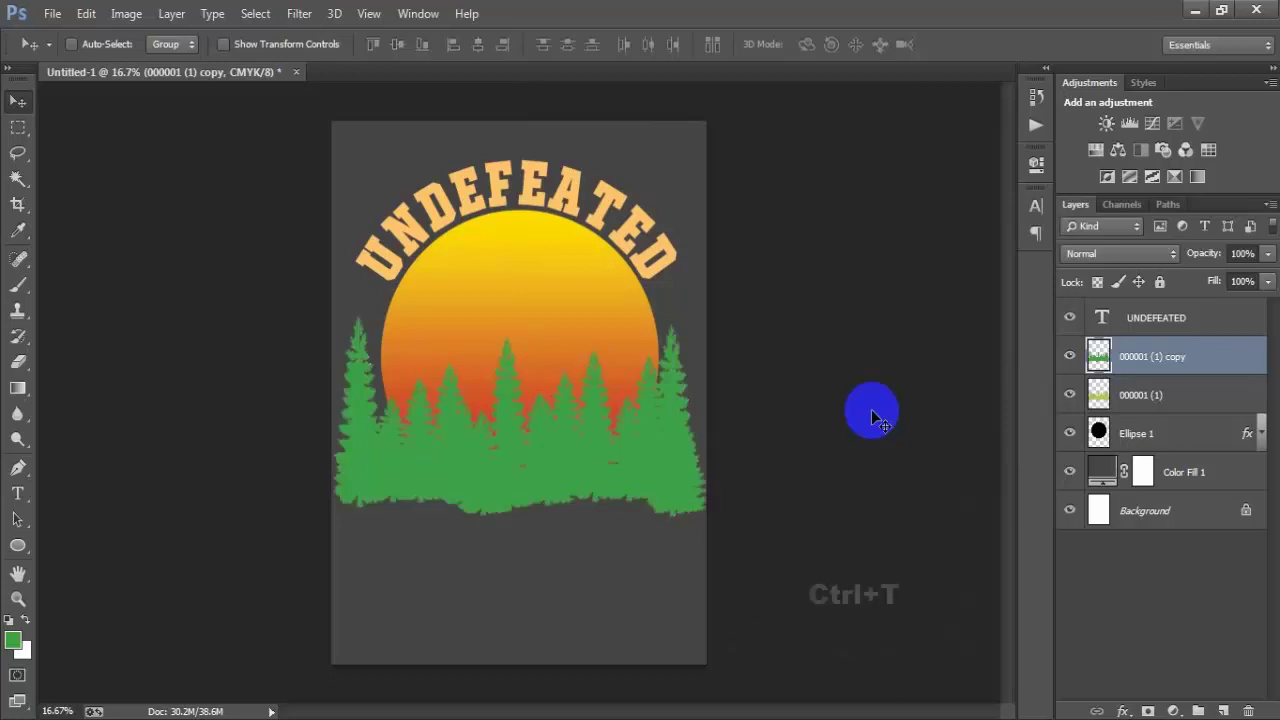
Step: Scale the dark green forest copy to about 93.6% and nudge it to X 1230.50 px, Y 1788.50 px over the light green forest
{"action": "key", "text": "ctrl+t"}
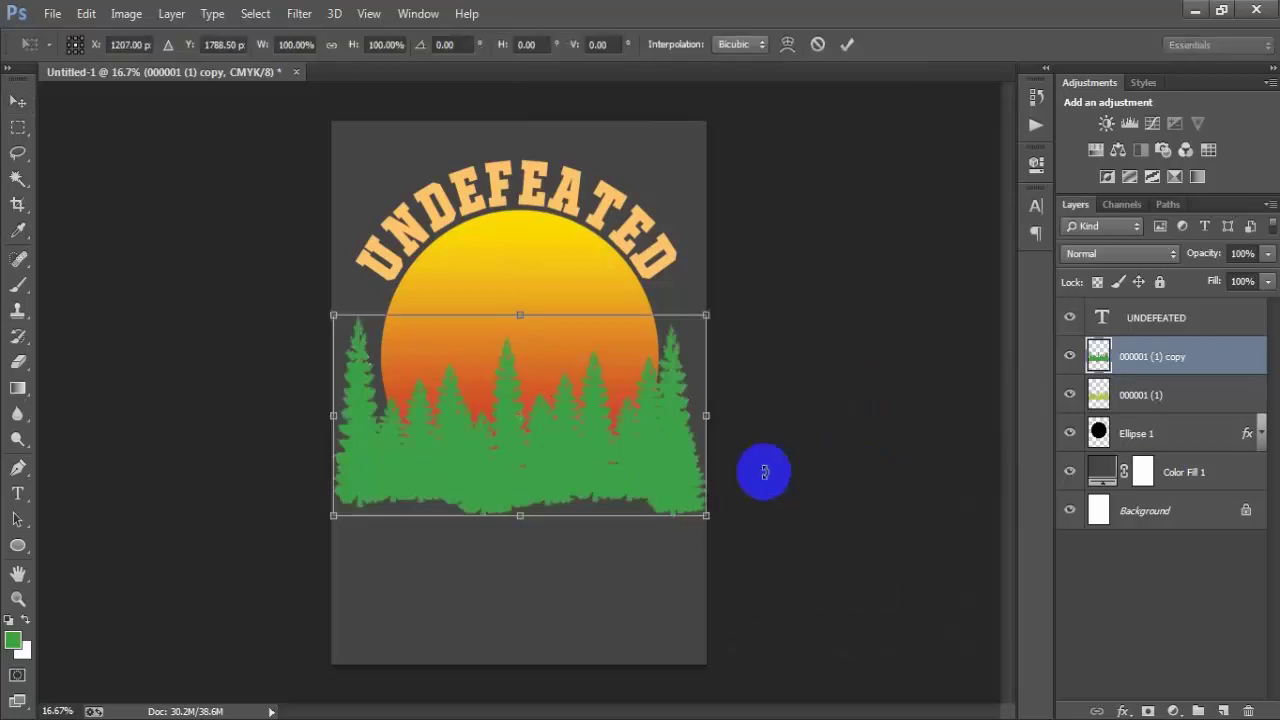
{"action": "left_click_drag", "start_coordinate": [708, 515], "coordinate": [694, 513]}
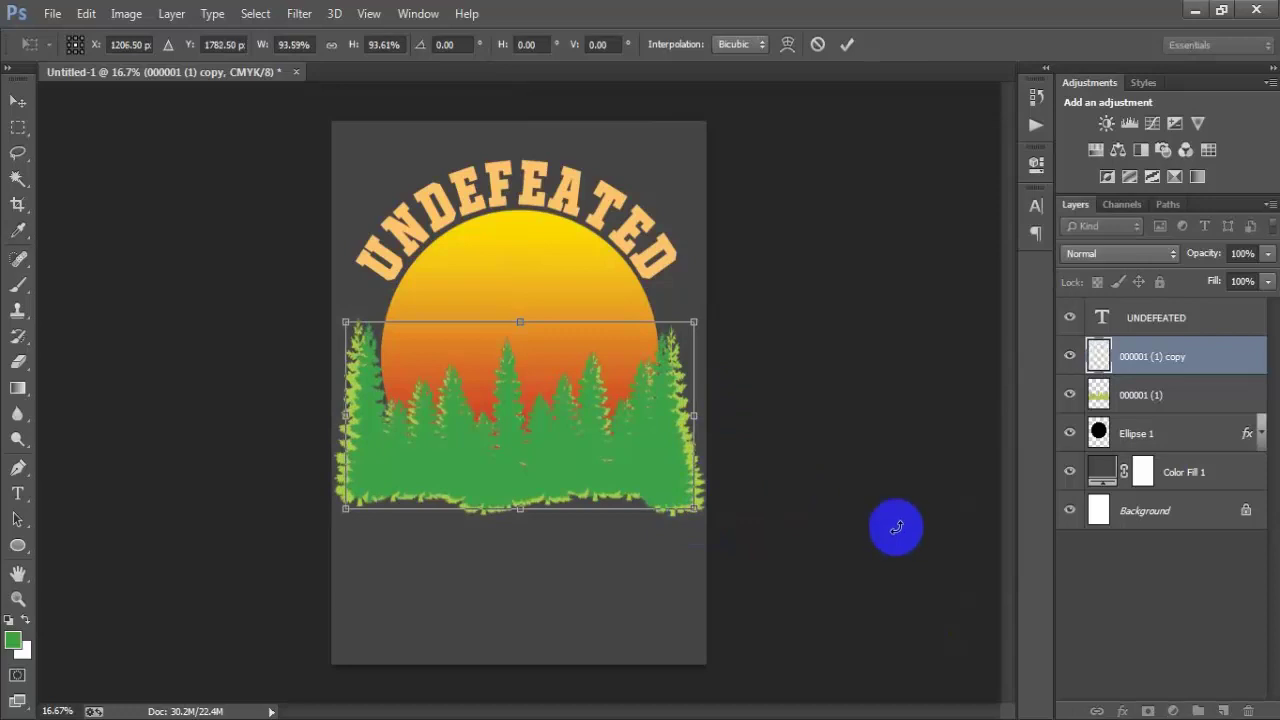
{"action": "key", "text": "Up"}
{"action": "key", "text": "Up"}
{"action": "key", "text": "Right"}
{"action": "key", "text": "Right"}
{"action": "key", "text": "Right"}
{"action": "key", "text": "Right"}
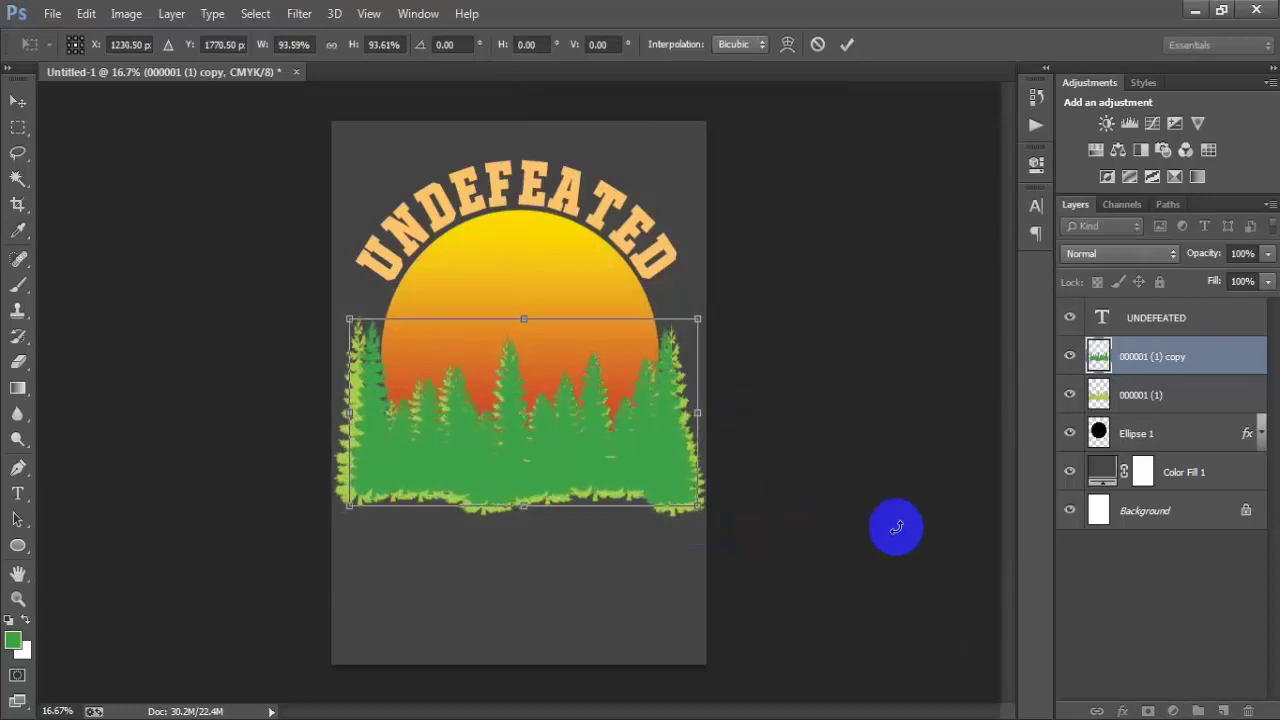
{"action": "key", "text": "Left"}
{"action": "key", "text": "Up"}
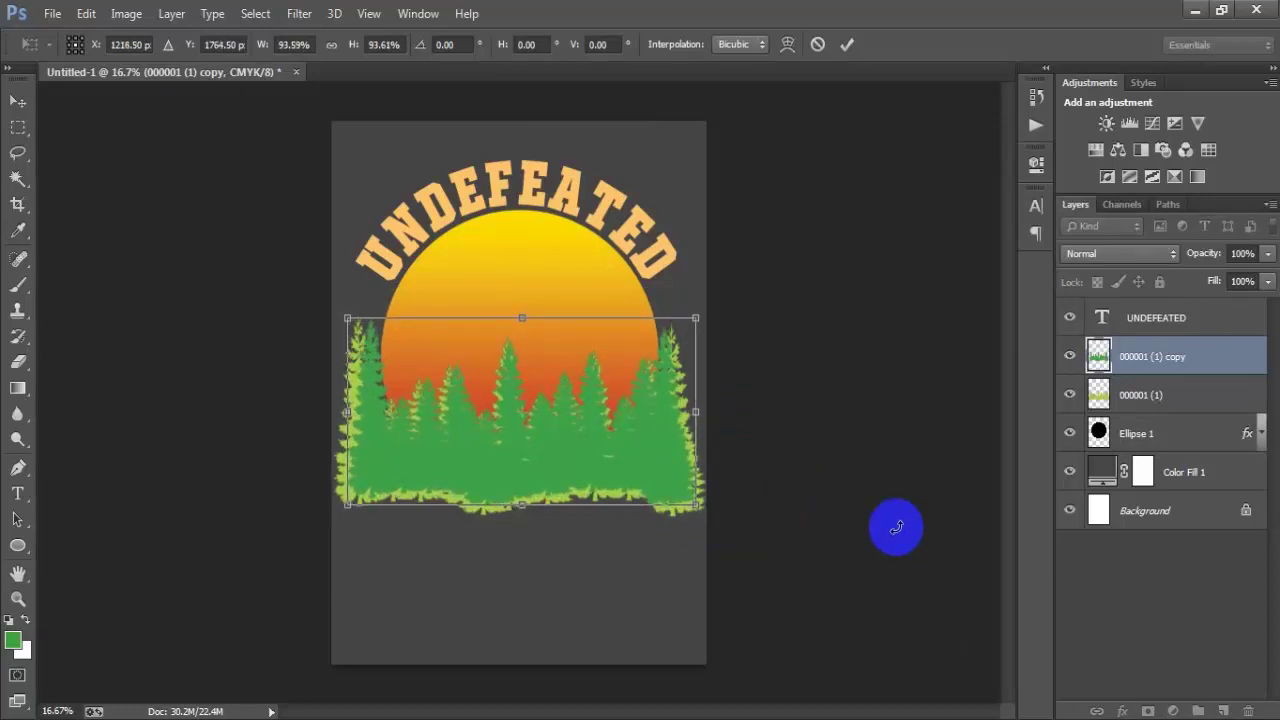
{"action": "key", "text": "Down"}
{"action": "key", "text": "Down"}
{"action": "key", "text": "Right"}
{"action": "key", "text": "Right"}
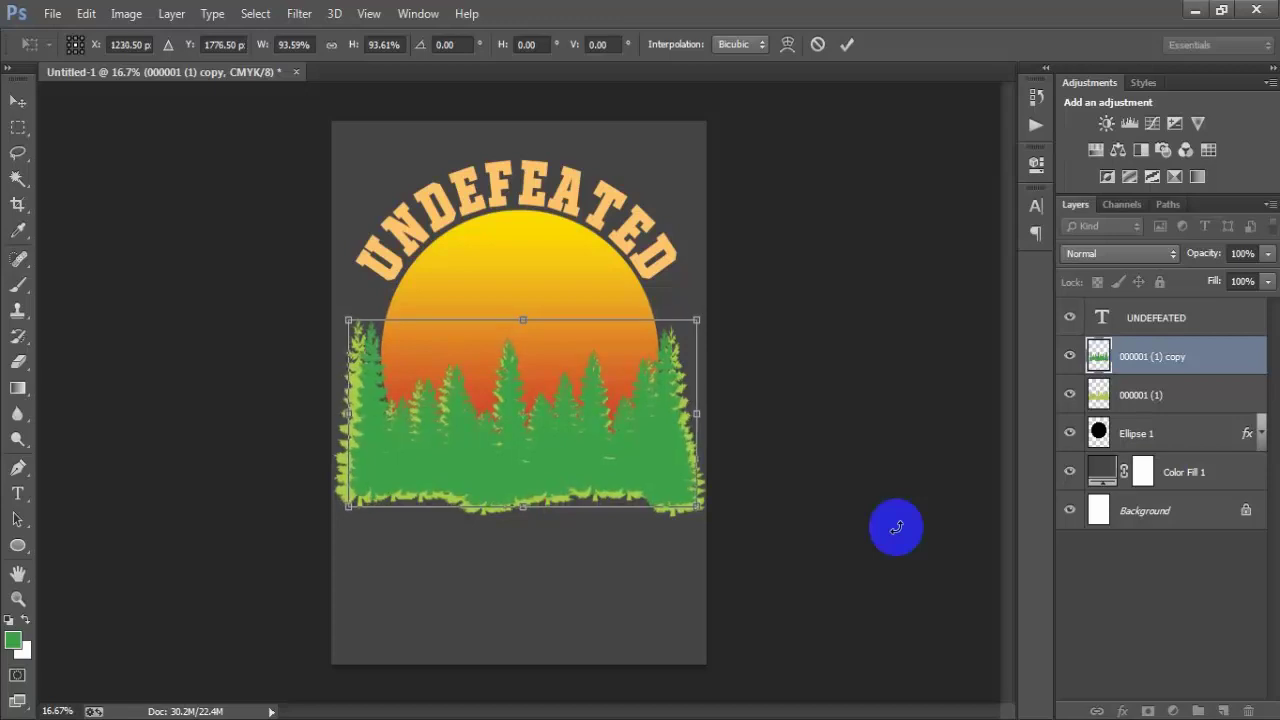
{"action": "key", "text": "Right"}
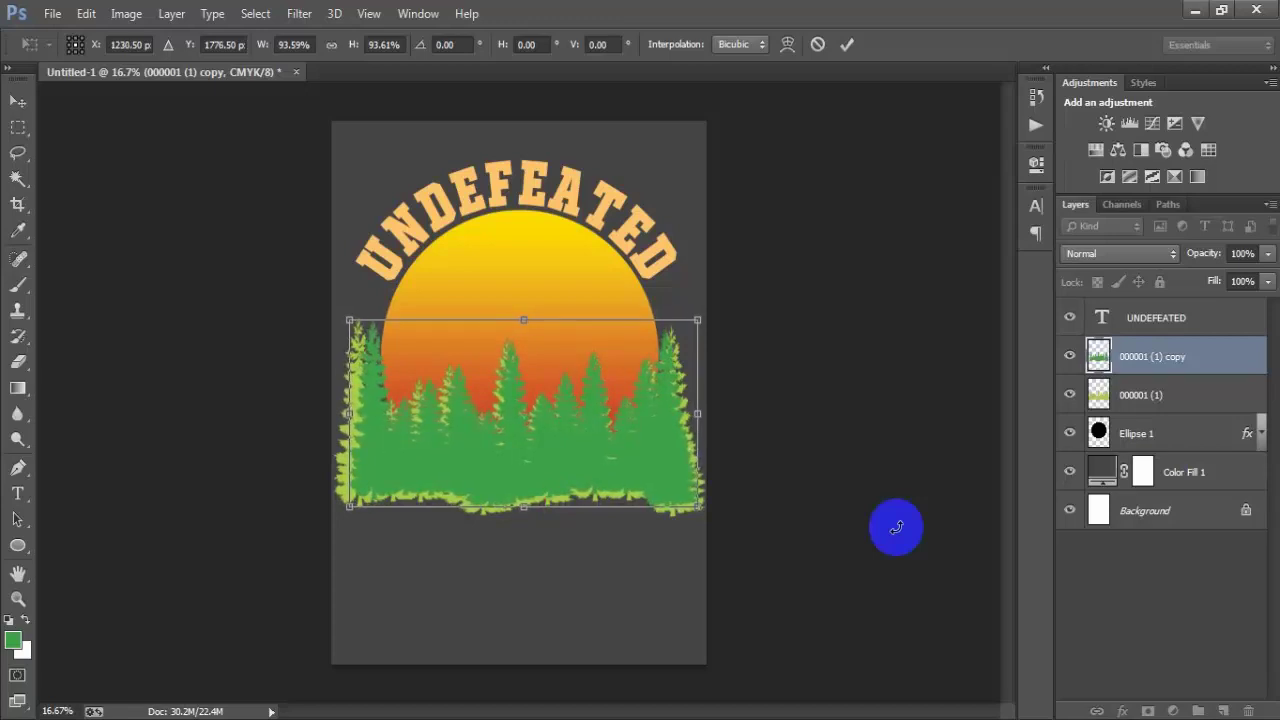
{"action": "key", "text": "Down"}
{"action": "key", "text": "Down"}
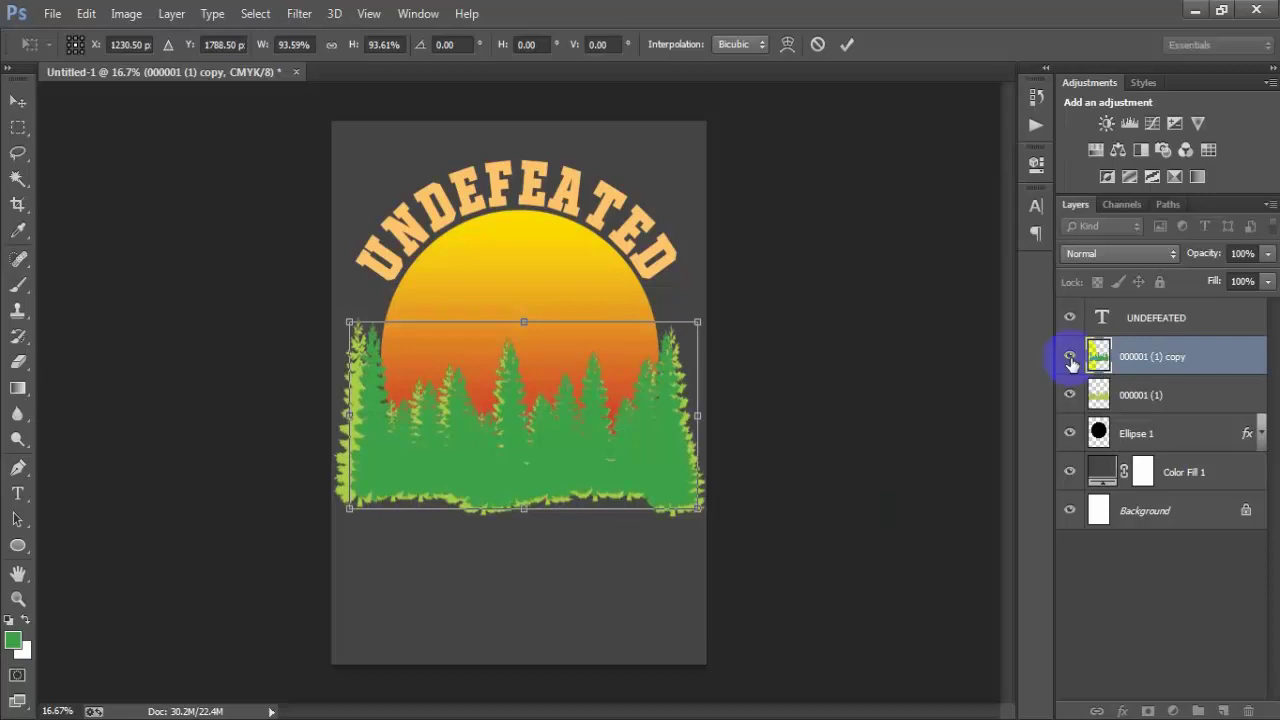
{"action": "left_click", "coordinate": [847, 45]}
Step: Select the original light green forest layer 000001 (1) and check it by toggling its visibility off and on
{"action": "left_click", "coordinate": [1165, 397]}
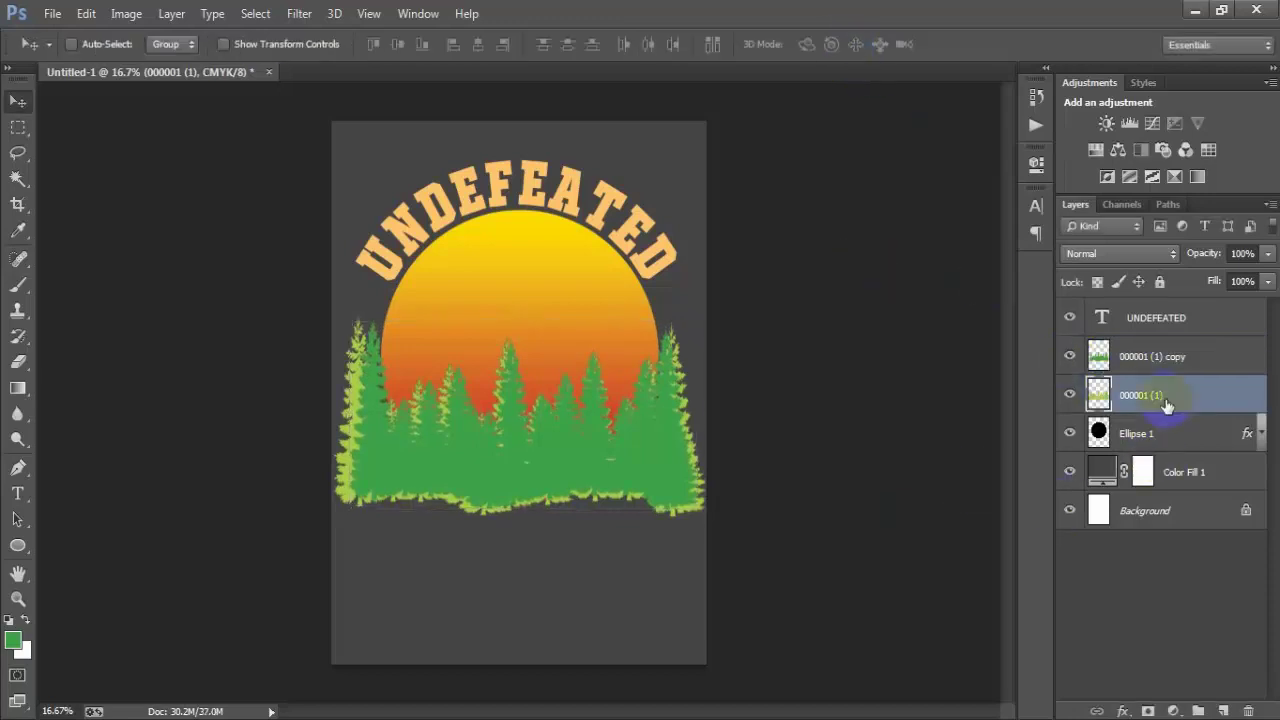
{"action": "left_click", "coordinate": [1068, 397]}
{"action": "left_click", "coordinate": [1068, 397]}
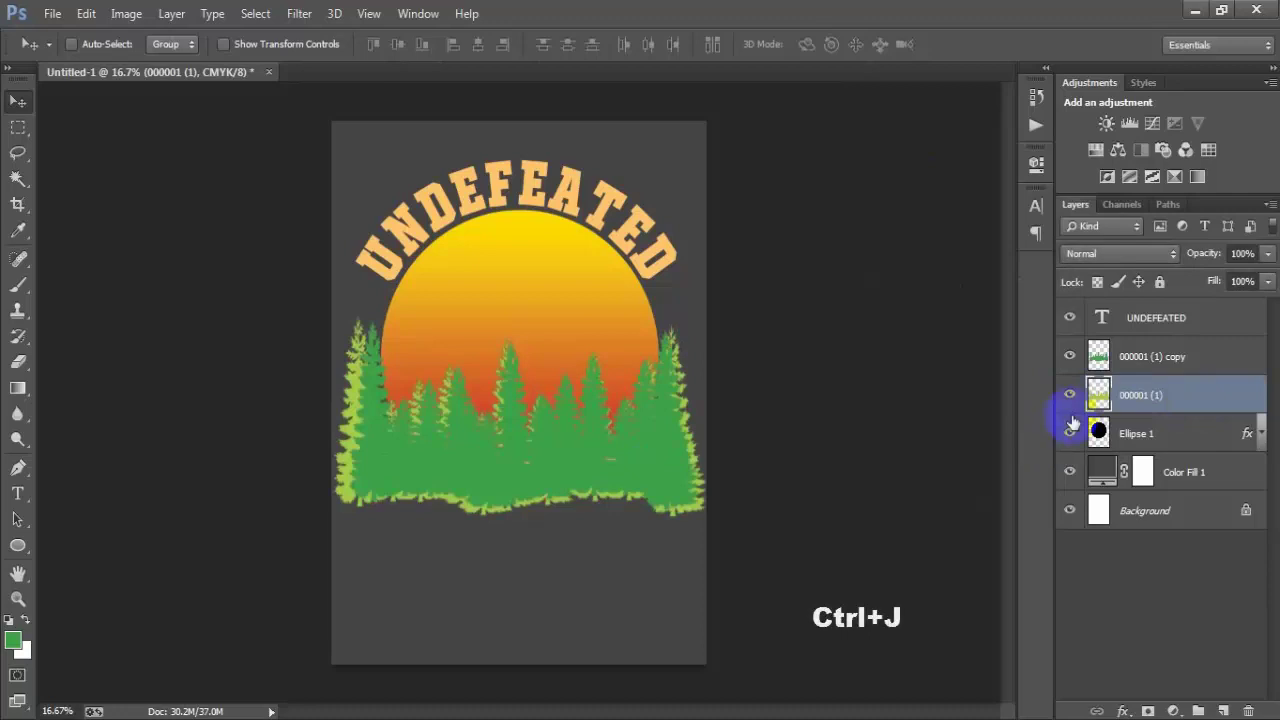
Step: Duplicate the light green forest layer, place the copy above the dark green forest, and load its silhouette as a selection
{"action": "key", "text": "ctrl+j"}
{"action": "left_click_drag", "start_coordinate": [1220, 403], "coordinate": [1196, 354]}
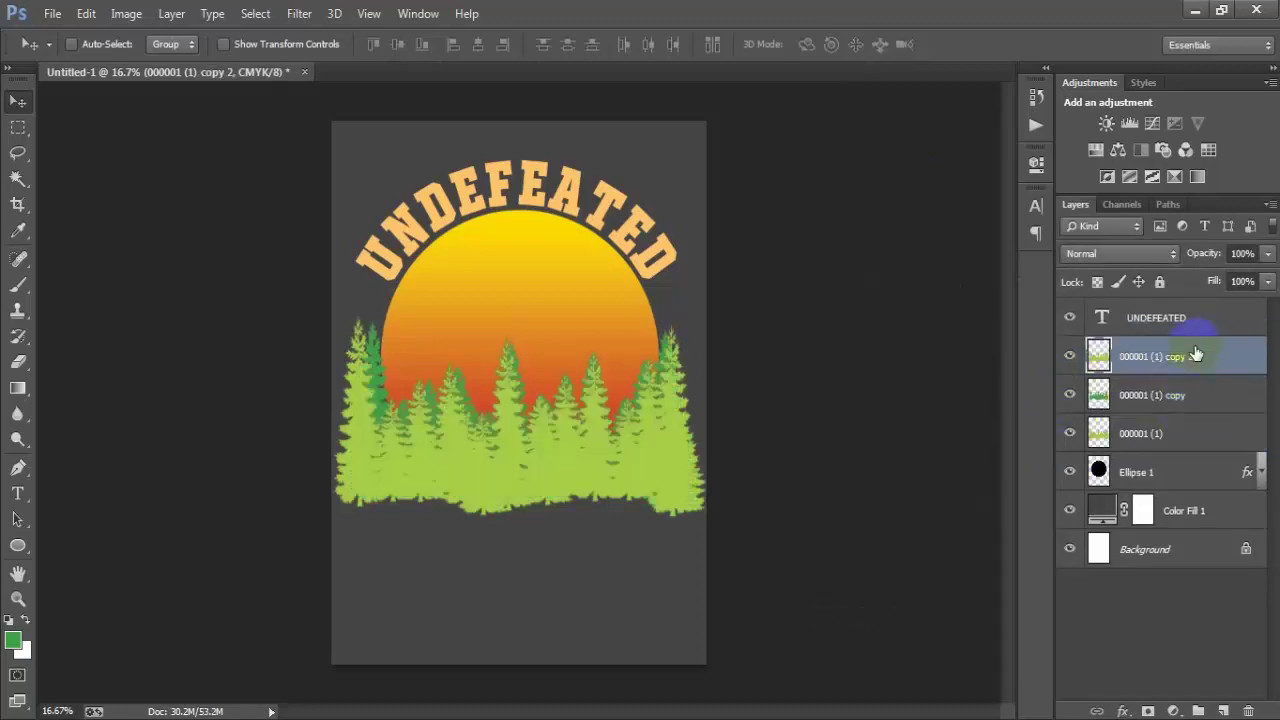
{"action": "left_click", "coordinate": [1069, 357]}
{"action": "left_click", "coordinate": [1069, 357]}
{"action": "left_click", "coordinate": [1103, 357], "text": "ctrl"}
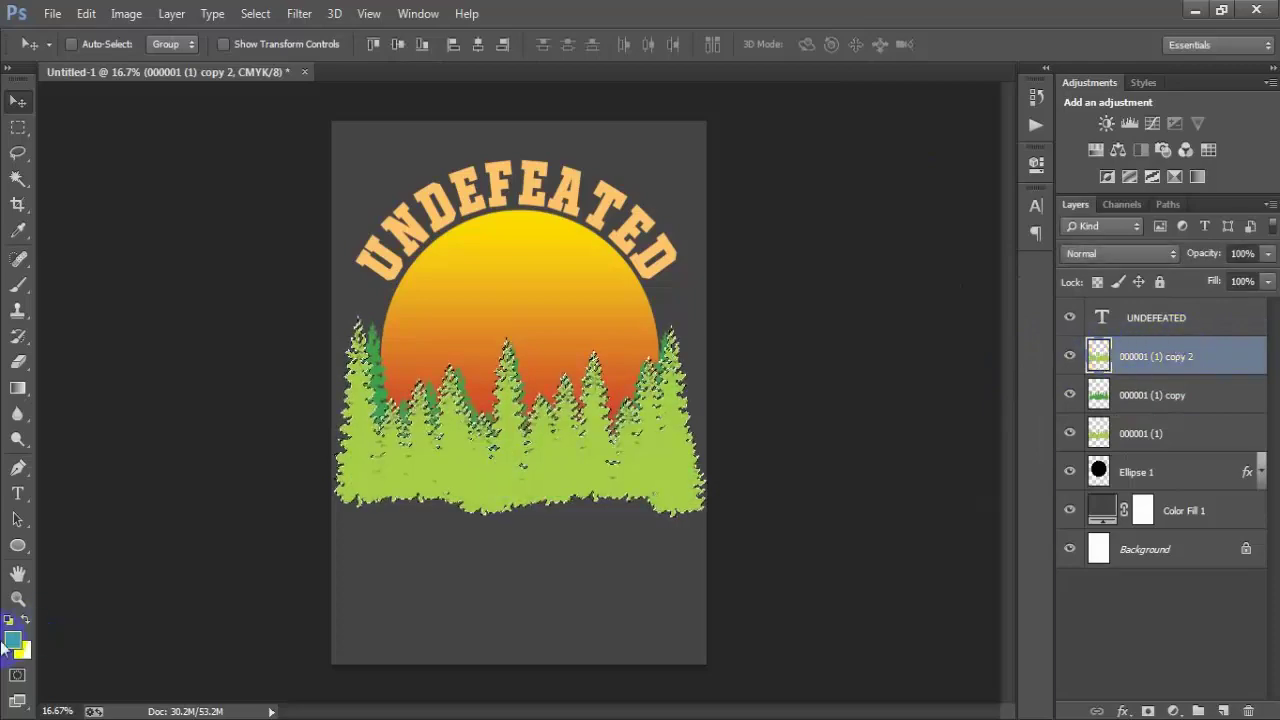
Step: Set the foreground color to 2E7359, fill the selected top forest silhouette with it, and deselect
{"action": "left_click", "coordinate": [11, 640]}
{"action": "left_click_drag", "start_coordinate": [871, 434], "coordinate": [812, 431]}
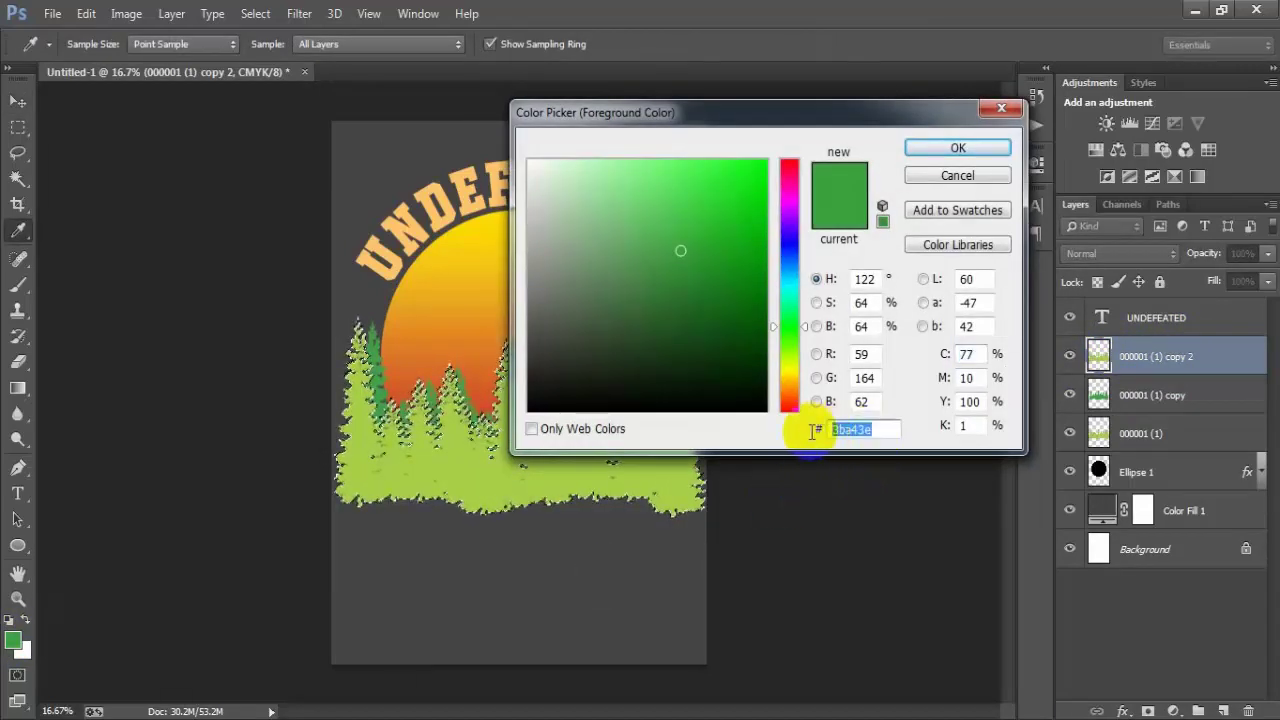
{"action": "type", "text": "2"}
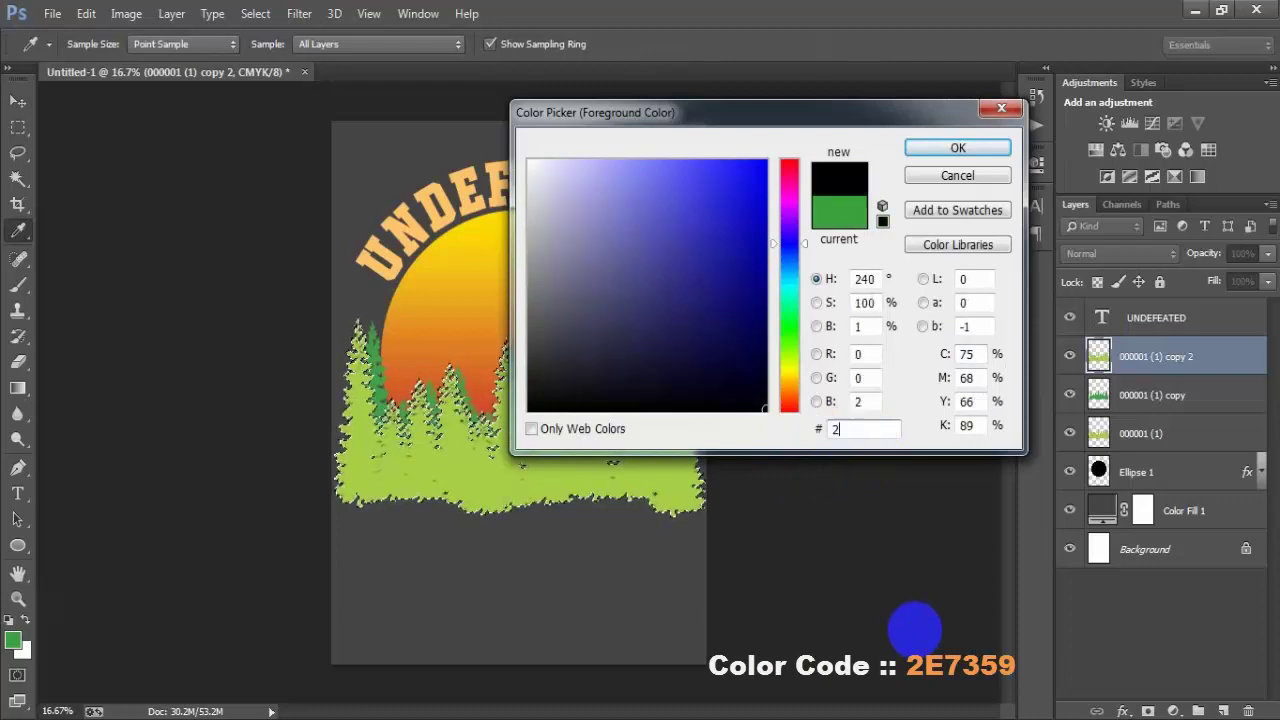
{"action": "type", "text": "E7"}
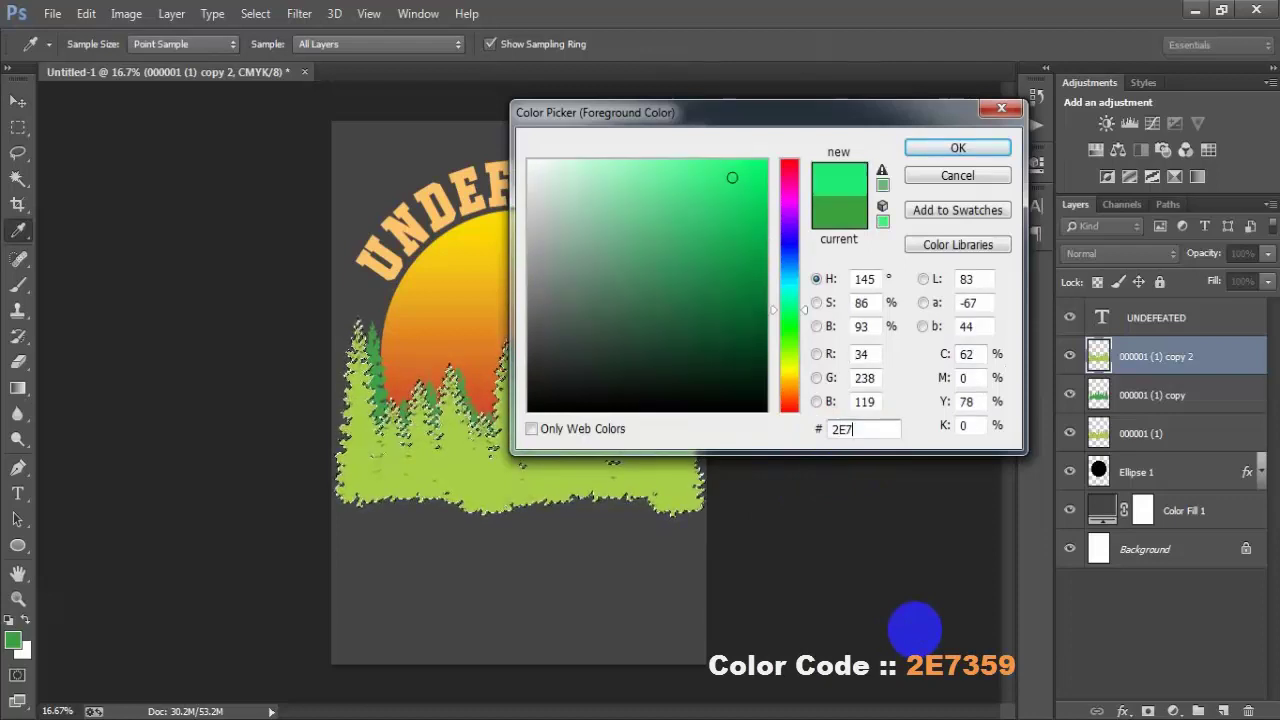
{"action": "type", "text": "35"}
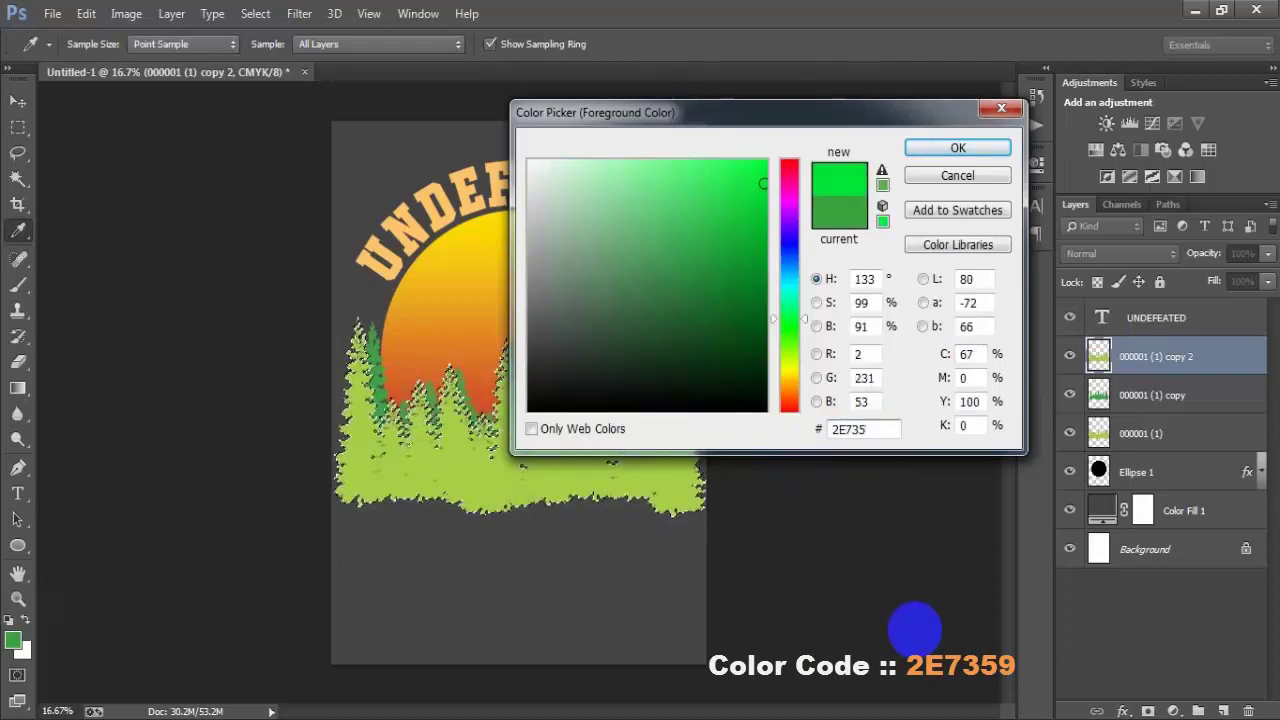
{"action": "type", "text": "9"}
{"action": "left_click_drag", "start_coordinate": [868, 429], "coordinate": [838, 430]}
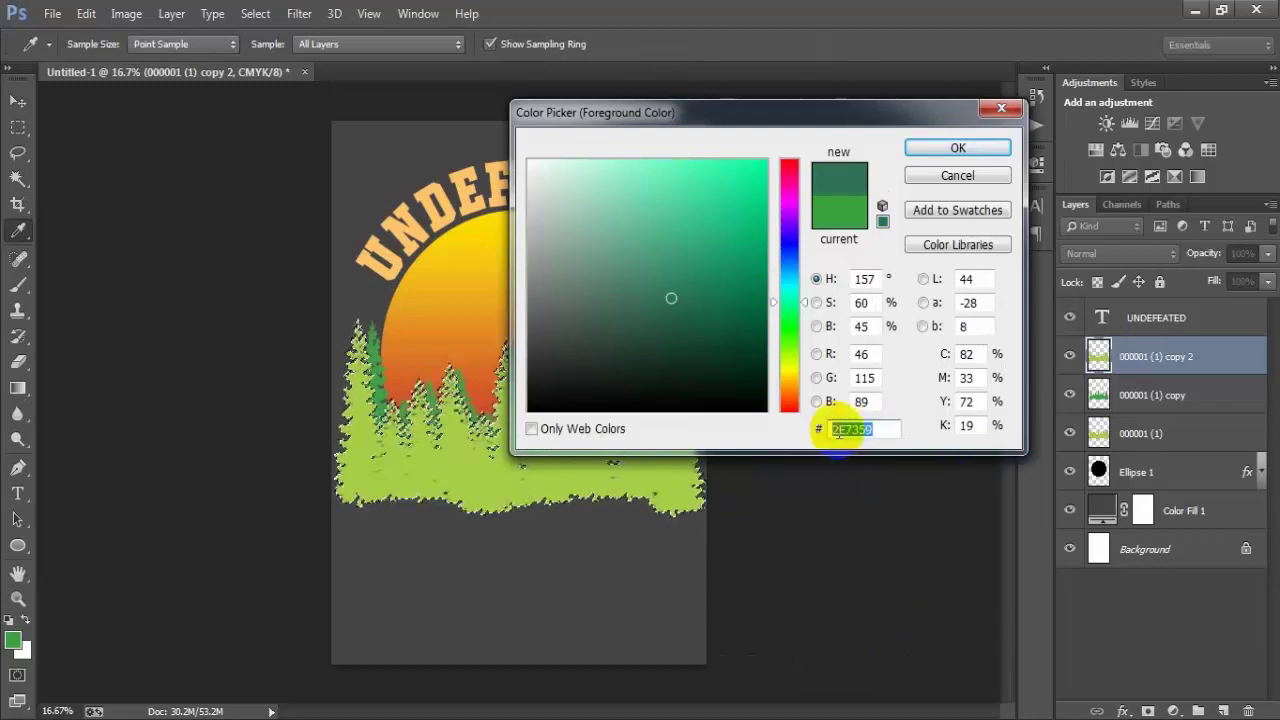
{"action": "left_click", "coordinate": [928, 149]}
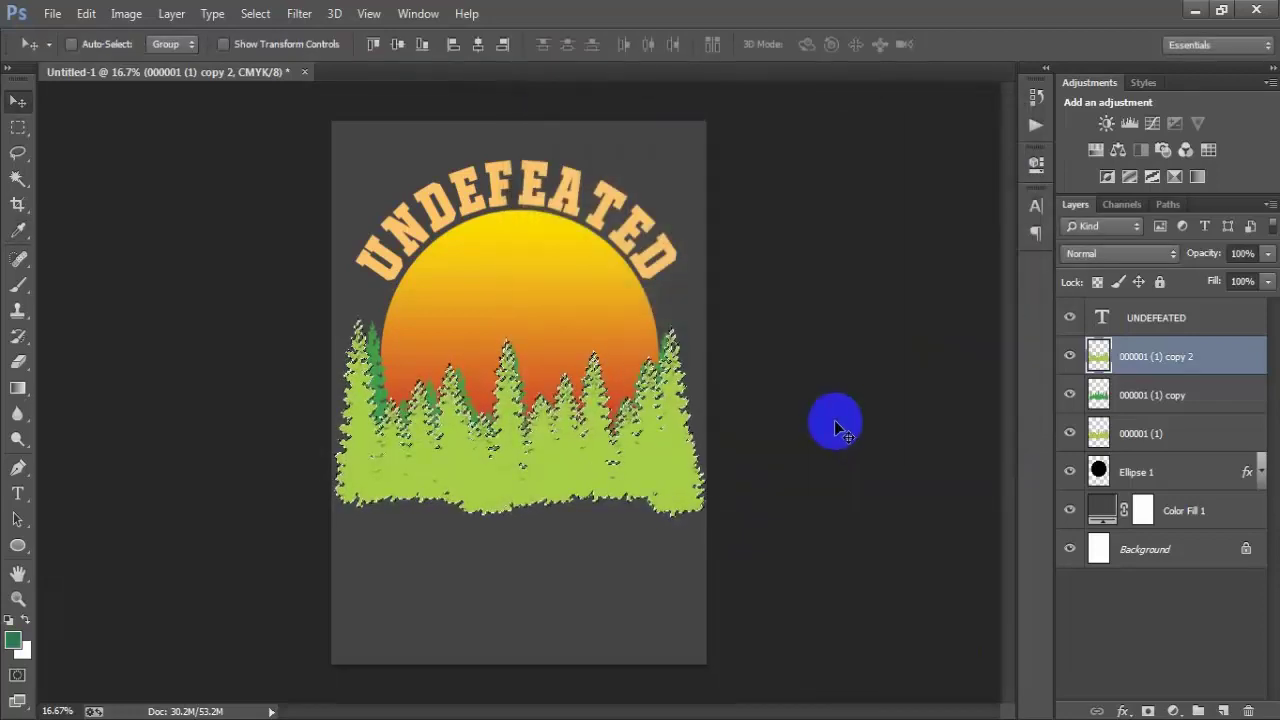
{"action": "key", "text": "alt+BackSpace"}
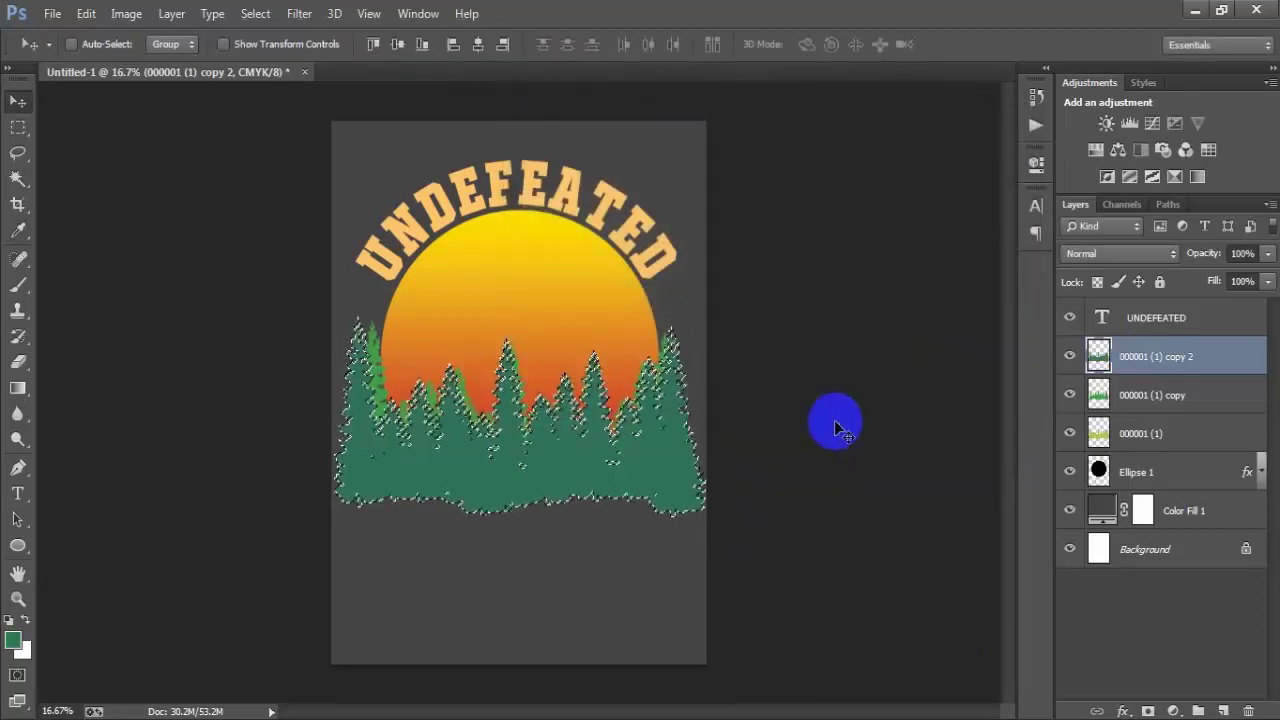
{"action": "key", "text": "ctrl+d"}
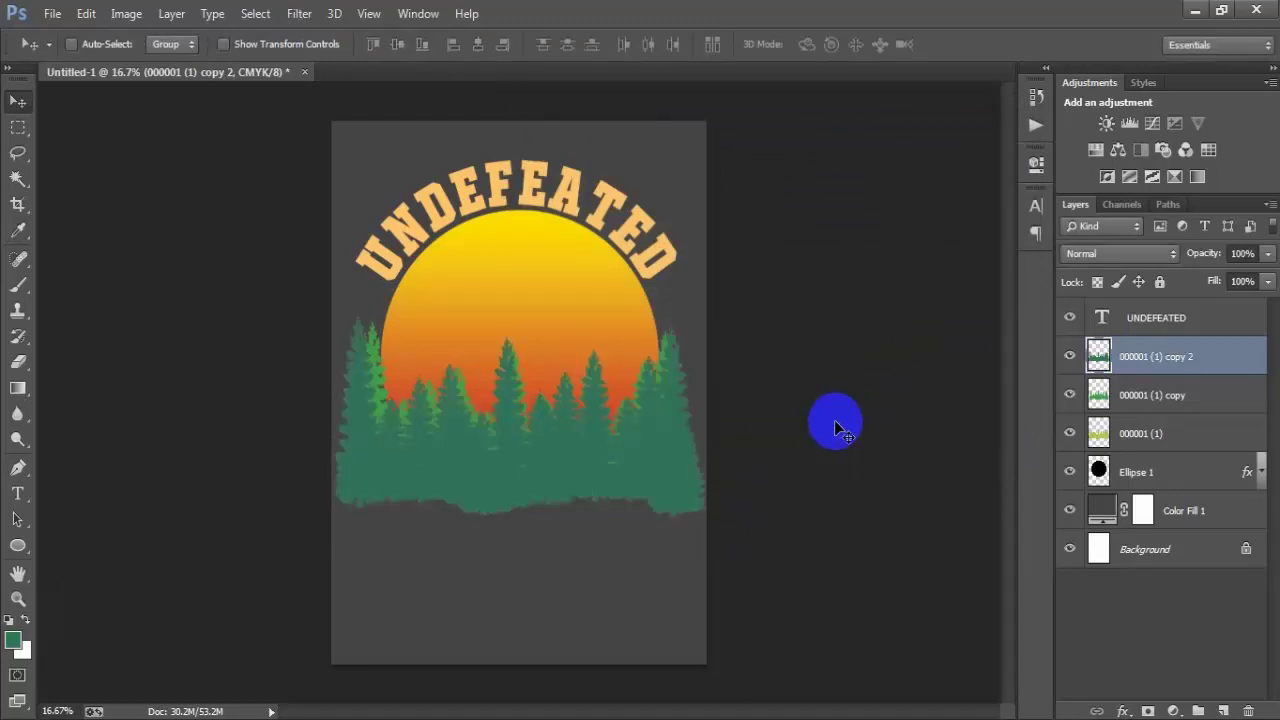
Step: Scale the teal forest copy to about 95% and shift it slightly down and left over the other forests
{"action": "key", "text": "ctrl+t"}
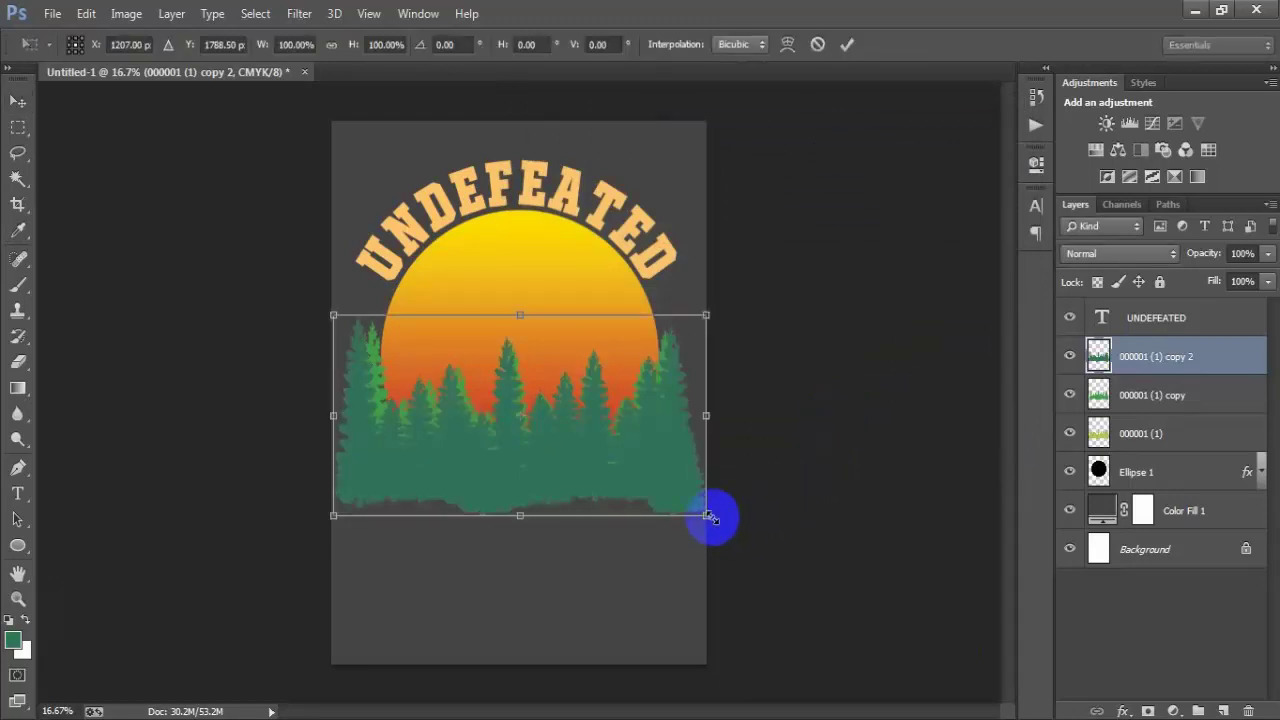
{"action": "left_click_drag", "start_coordinate": [710, 517], "coordinate": [701, 510]}
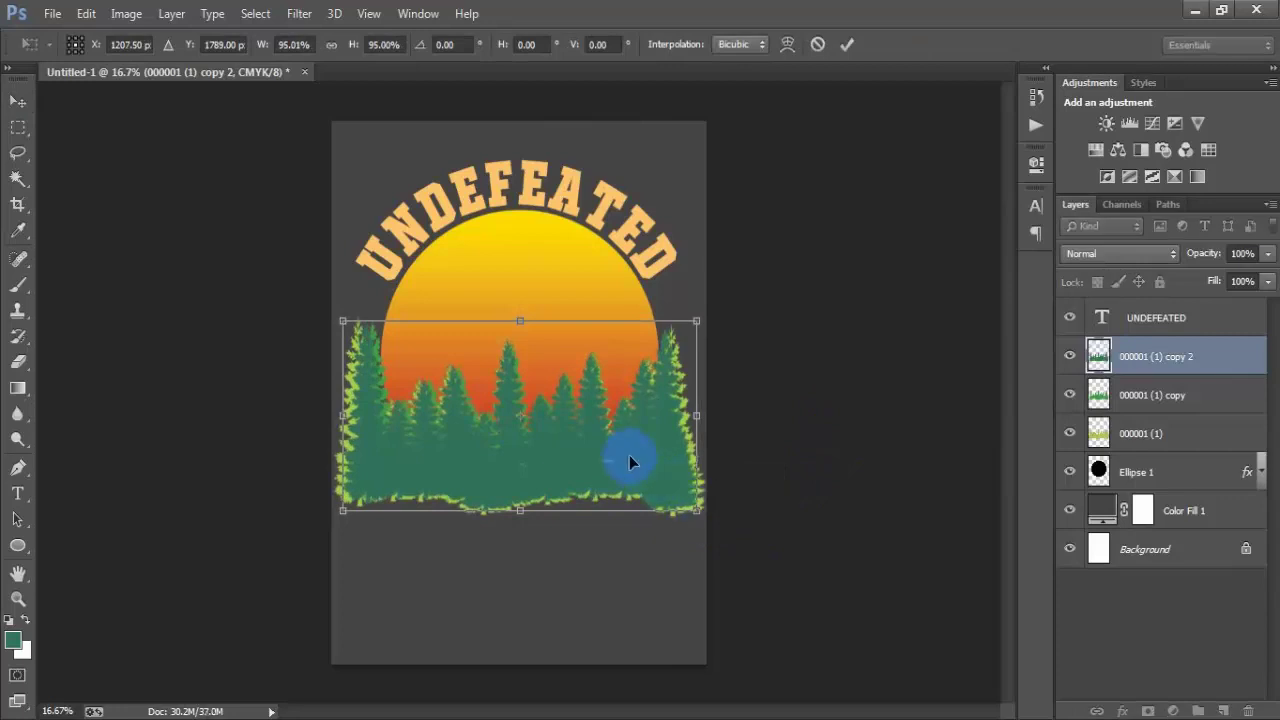
{"action": "left_click_drag", "start_coordinate": [630, 455], "coordinate": [627, 460]}
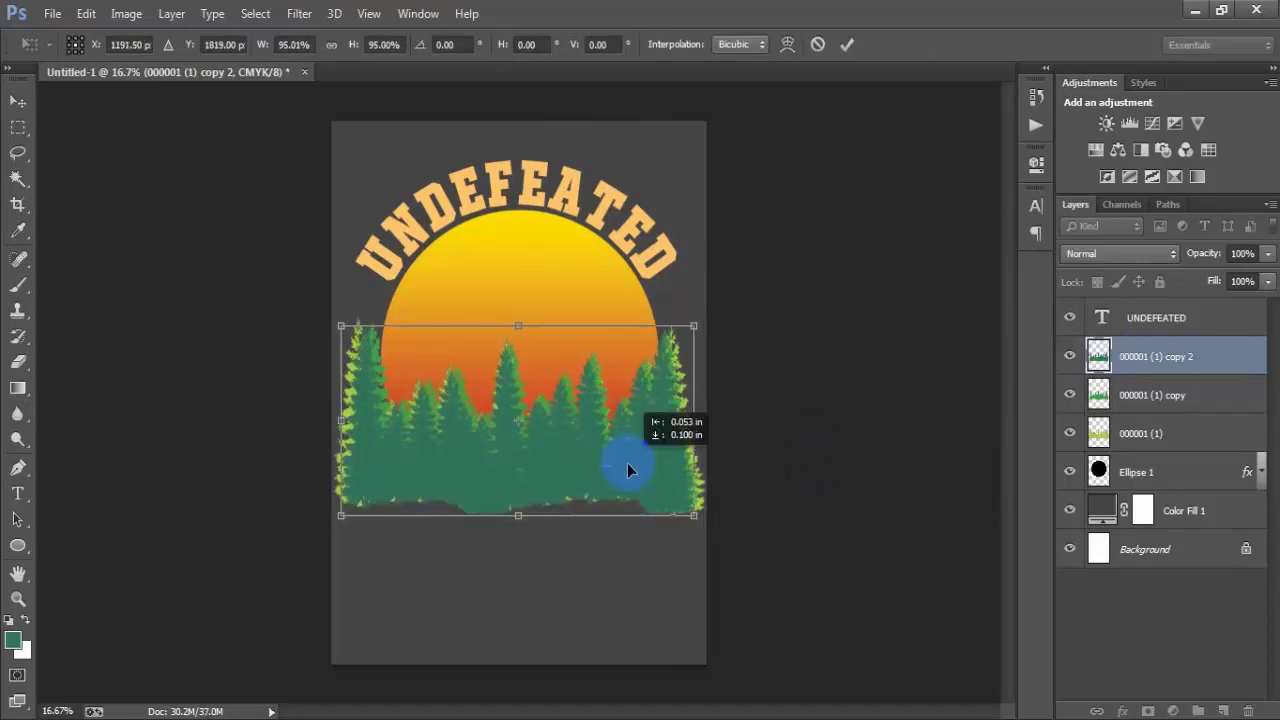
{"action": "left_click", "coordinate": [846, 44]}
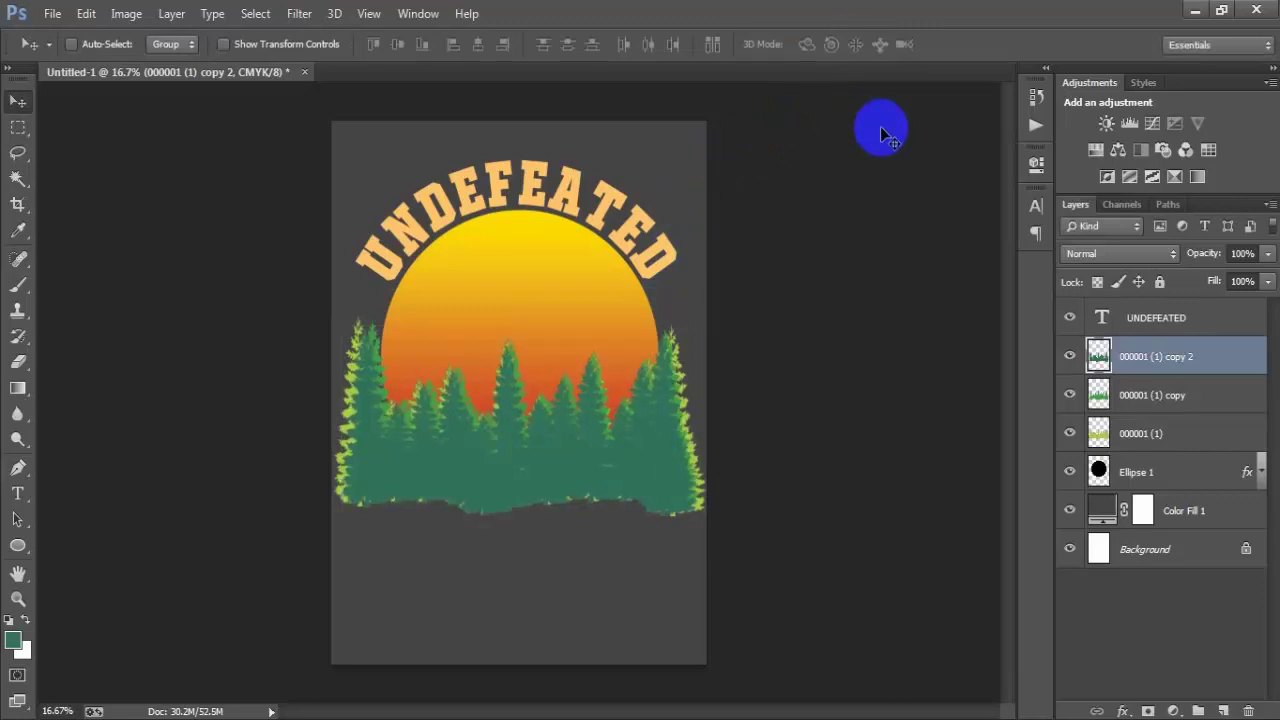
Step: Merge the three forest layers into one and check the merged layer by toggling its visibility
{"action": "left_click", "coordinate": [1156, 396]}
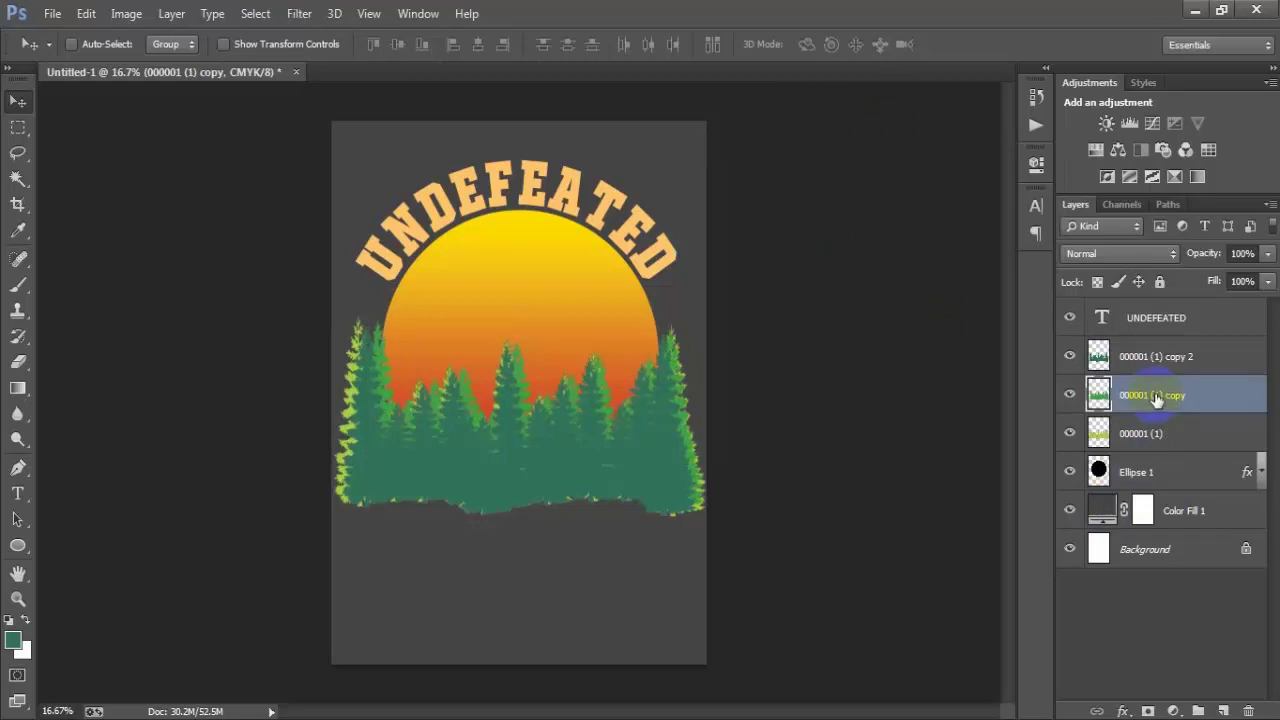
{"action": "left_click", "coordinate": [1155, 362]}
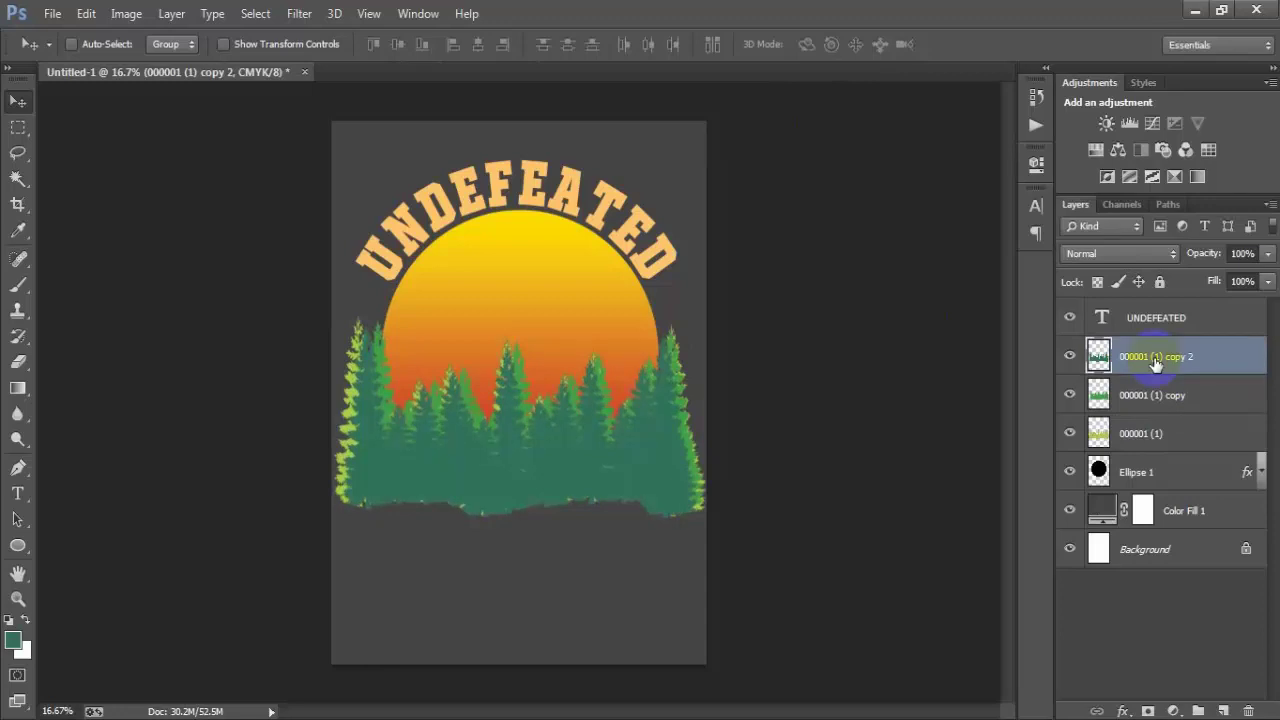
{"action": "left_click", "coordinate": [1145, 428], "text": "shift"}
{"action": "left_click", "coordinate": [1076, 353]}
{"action": "left_click", "coordinate": [1076, 357]}
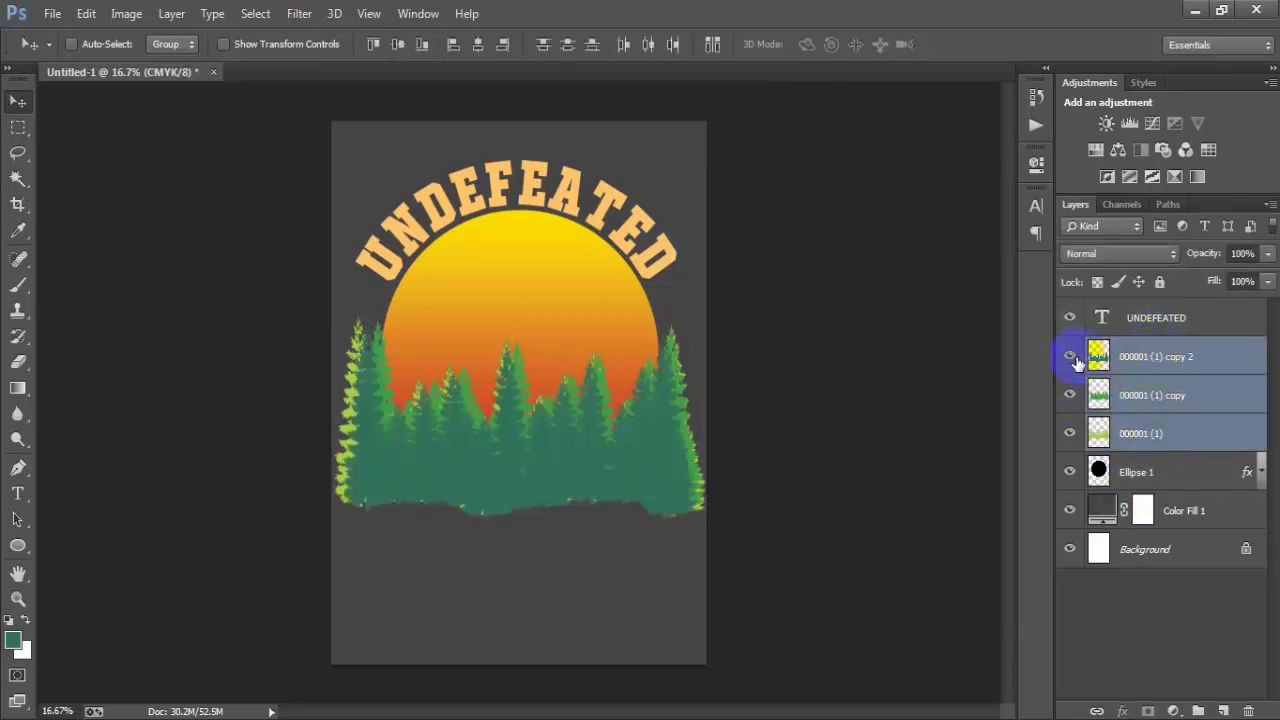
{"action": "left_click", "coordinate": [1070, 433]}
{"action": "left_click", "coordinate": [1070, 433]}
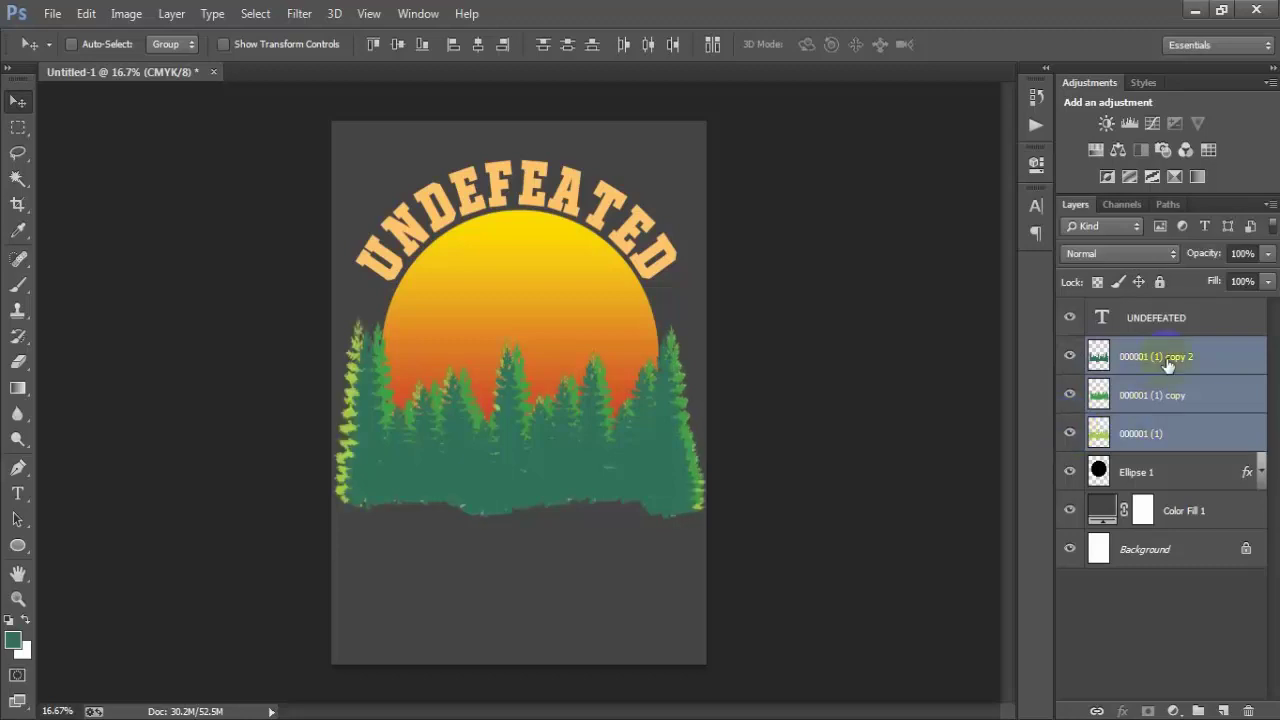
{"action": "key", "text": "ctrl+e"}
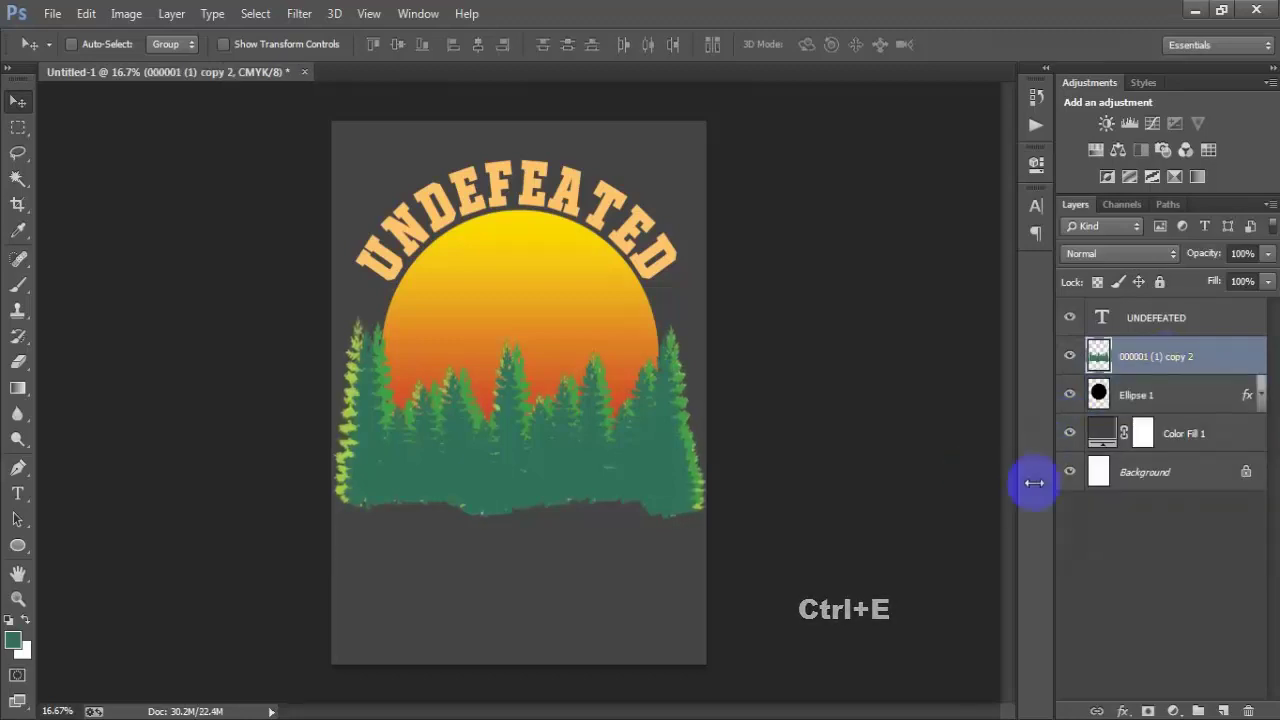
{"action": "left_click", "coordinate": [1070, 357]}
{"action": "left_click", "coordinate": [1070, 357]}
{"action": "left_click", "coordinate": [1070, 357]}
{"action": "left_click", "coordinate": [1070, 357]}
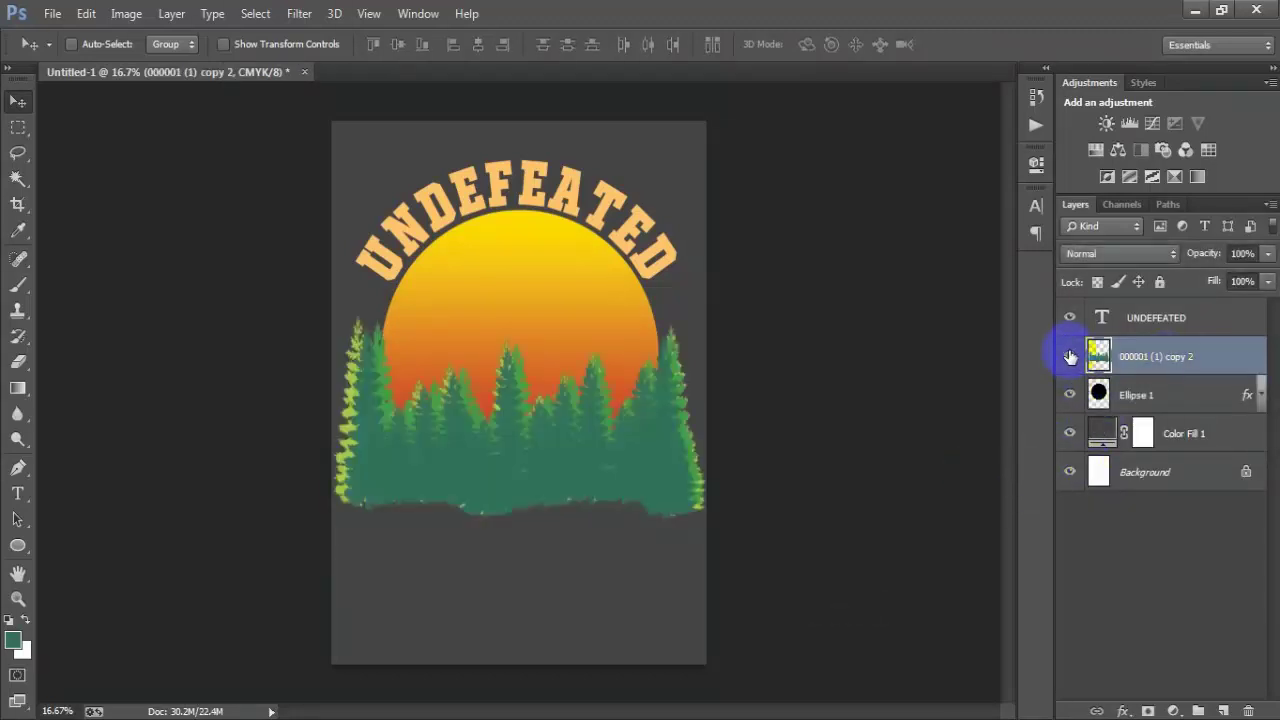
{"action": "left_click", "coordinate": [1070, 357]}
{"action": "left_click", "coordinate": [1070, 357]}
Step: Open the Bigfoot silhouette file 000001 (1).eps, rasterized in CMYK Color
{"action": "left_click", "coordinate": [60, 20]}
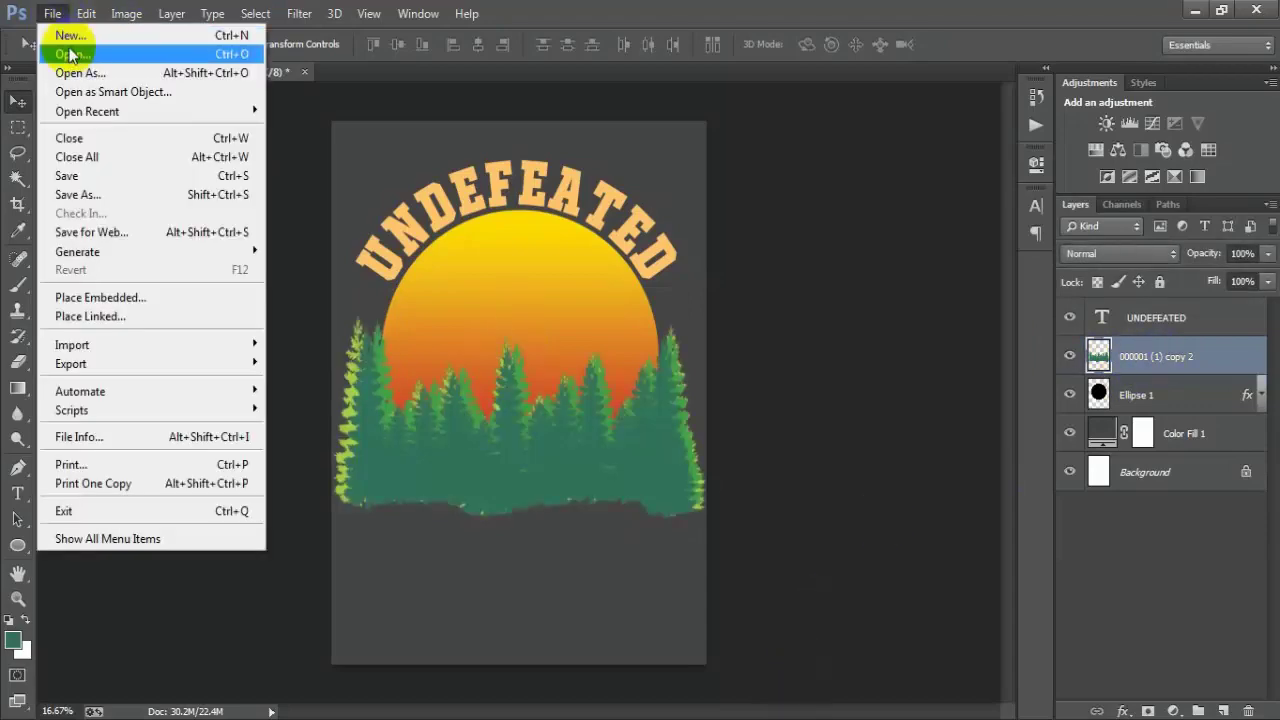
{"action": "left_click", "coordinate": [72, 54]}
{"action": "double_click", "coordinate": [553, 183]}
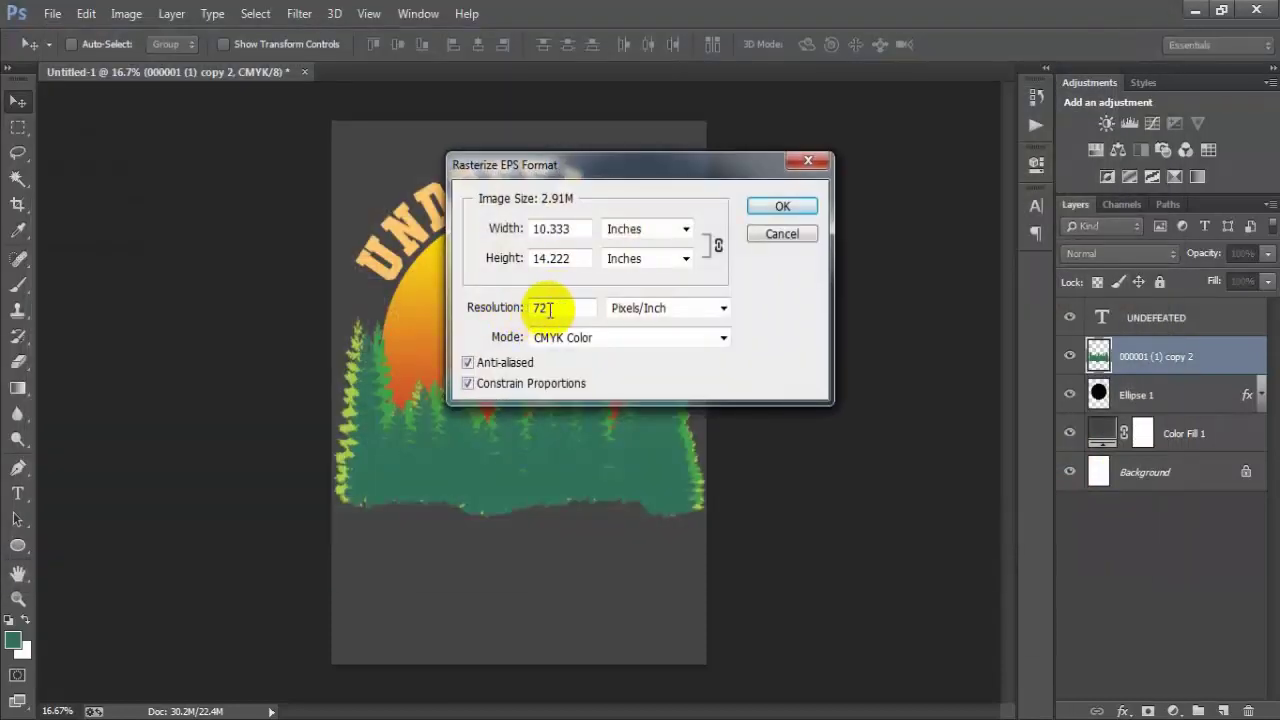
{"action": "key", "text": "Return"}
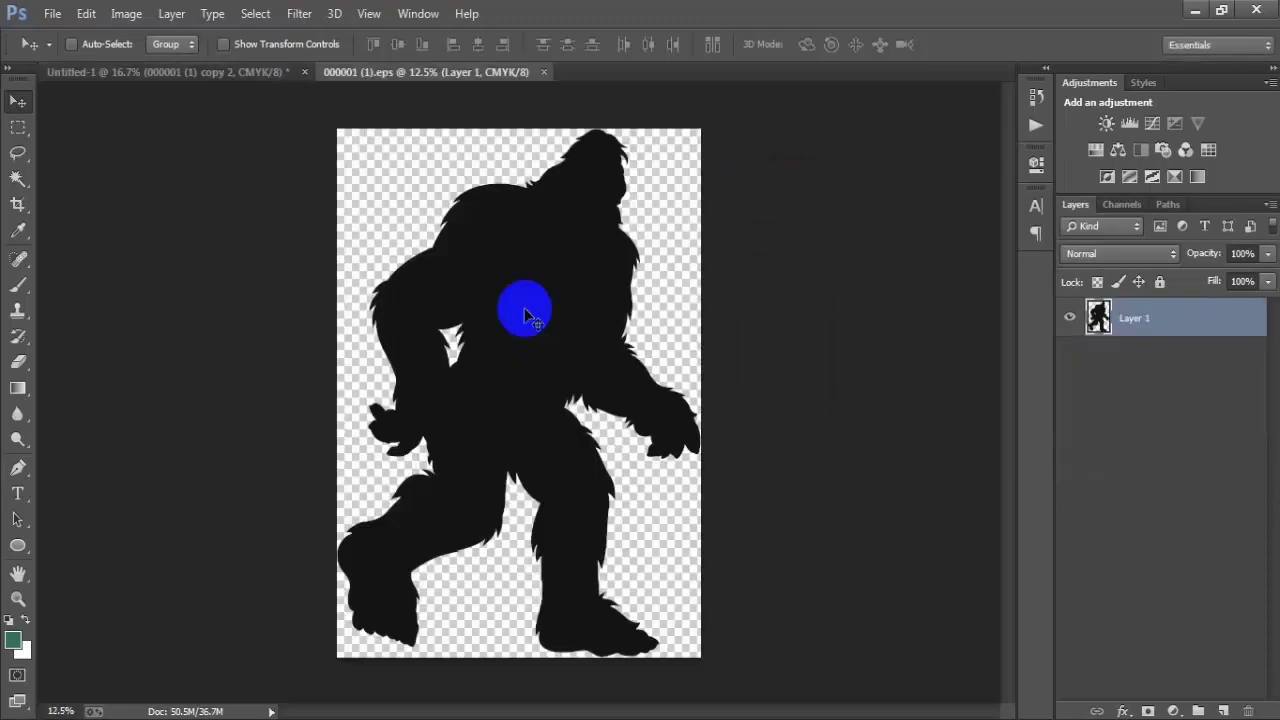
Step: Copy the Bigfoot silhouette into the Untitled-1 design and close the EPS document without saving
{"action": "left_click_drag", "start_coordinate": [530, 296], "coordinate": [464, 297]}
{"action": "left_click", "coordinate": [500, 72]}
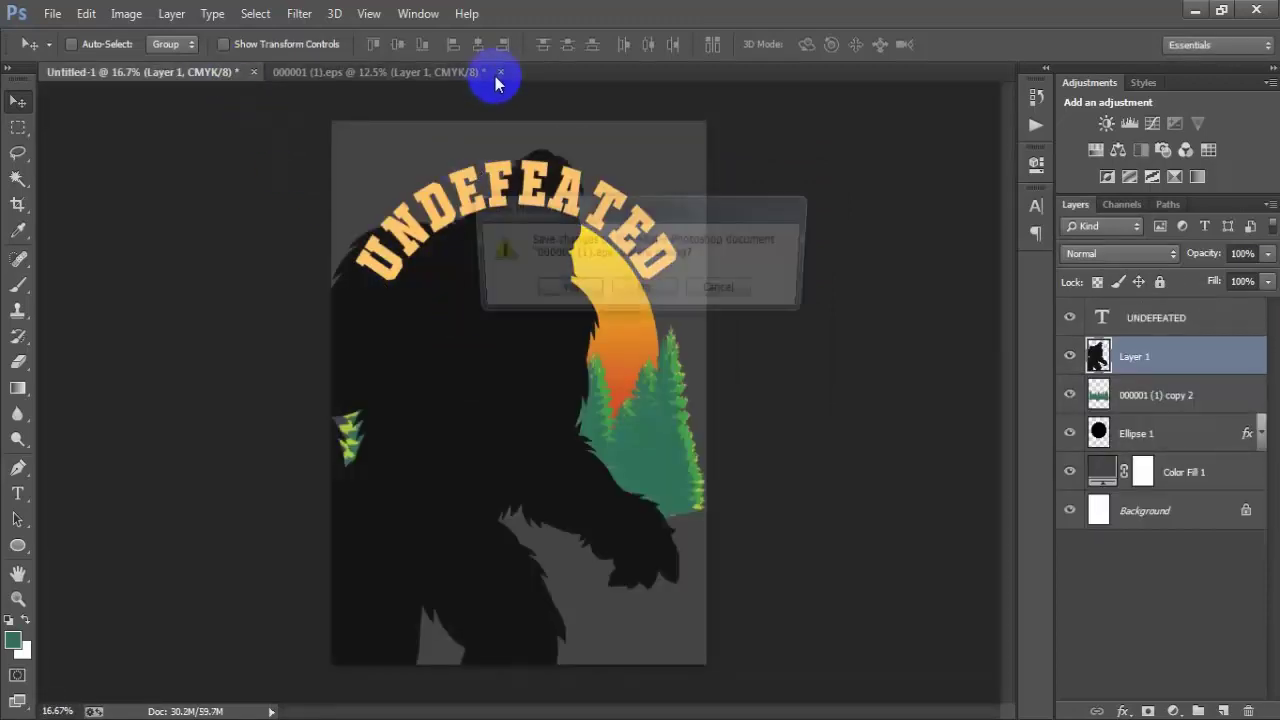
{"action": "left_click", "coordinate": [644, 291]}
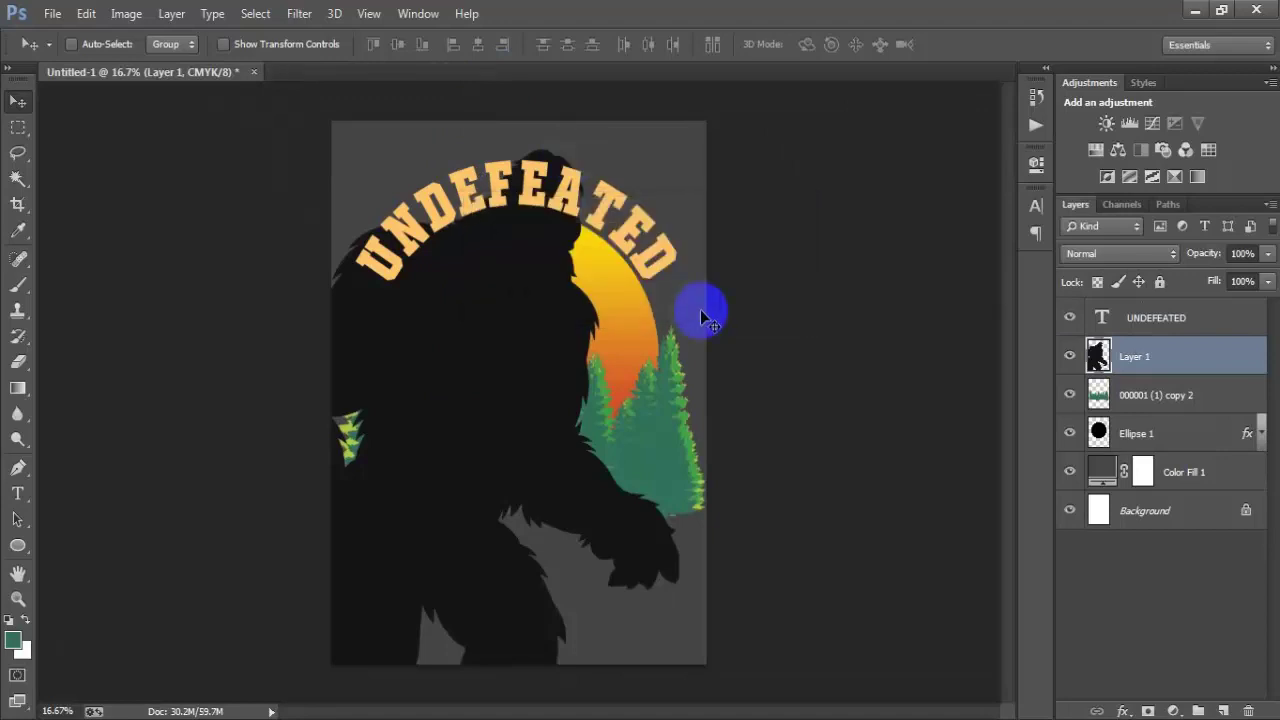
Step: Scale the Bigfoot silhouette to about 44.3% and position it in front of the sun and forest
{"action": "key", "text": "ctrl+t"}
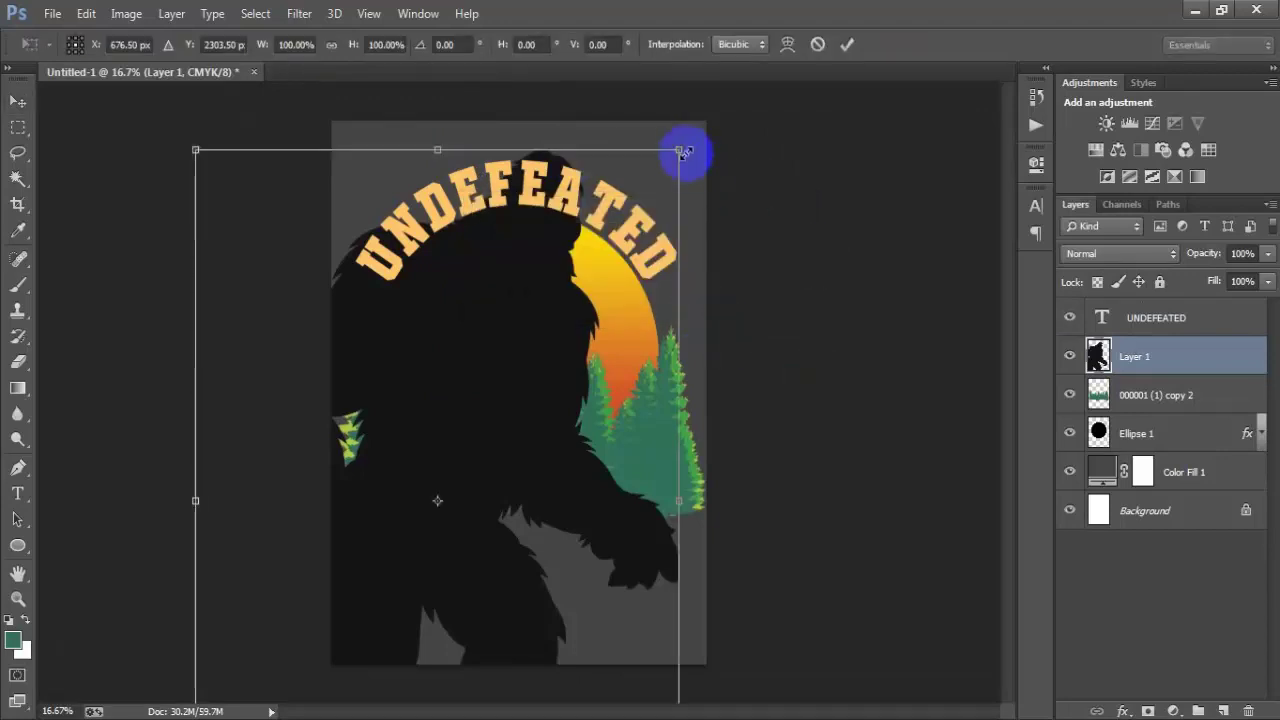
{"action": "left_click_drag", "start_coordinate": [681, 150], "coordinate": [558, 327]}
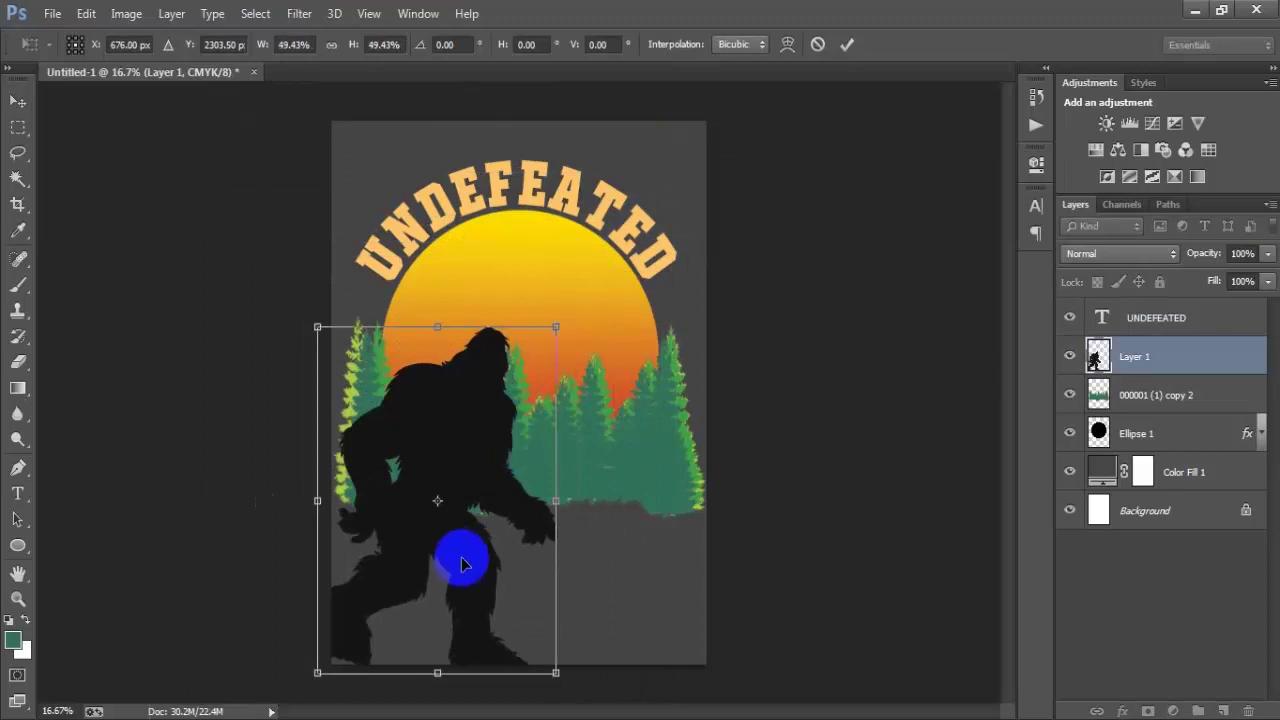
{"action": "left_click_drag", "start_coordinate": [461, 565], "coordinate": [542, 482]}
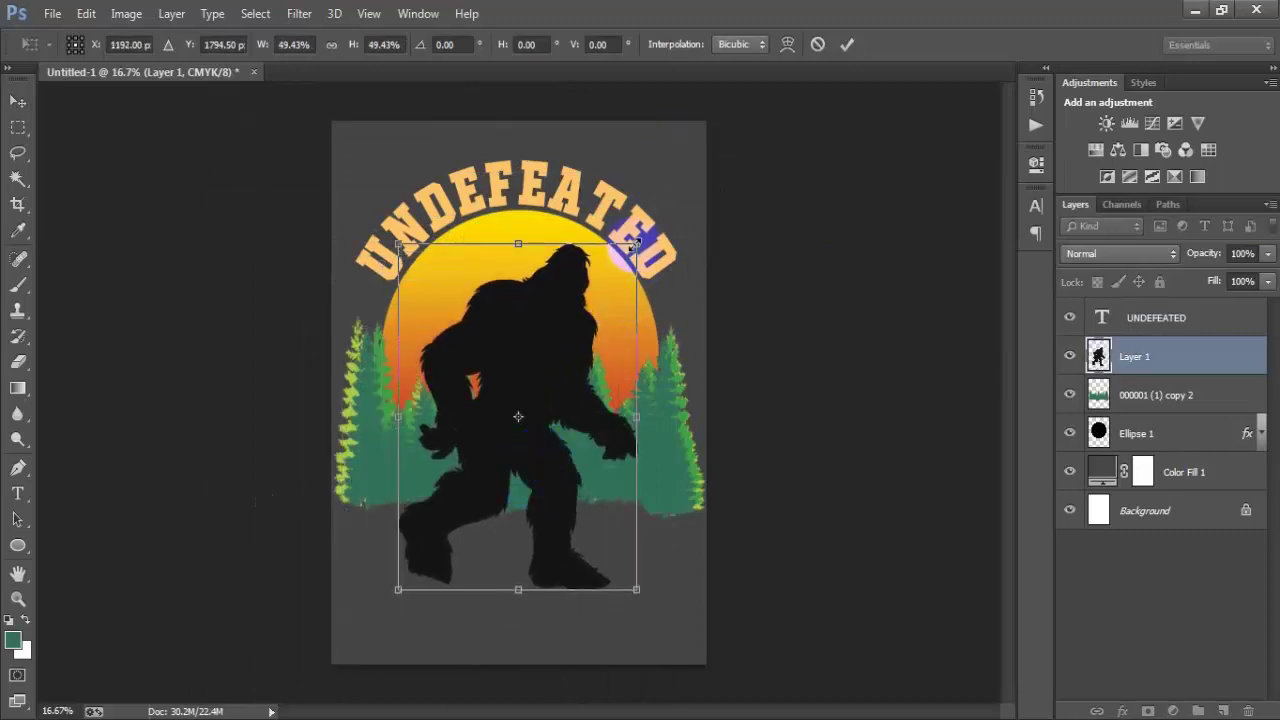
{"action": "left_click_drag", "start_coordinate": [636, 244], "coordinate": [617, 276]}
{"action": "mouse_move", "coordinate": [555, 463]}
{"action": "left_mouse_down"}
{"action": "mouse_move", "coordinate": [558, 483]}
{"action": "mouse_move", "coordinate": [557, 463]}
{"action": "left_mouse_up"}
{"action": "left_click_drag", "start_coordinate": [619, 557], "coordinate": [630, 567]}
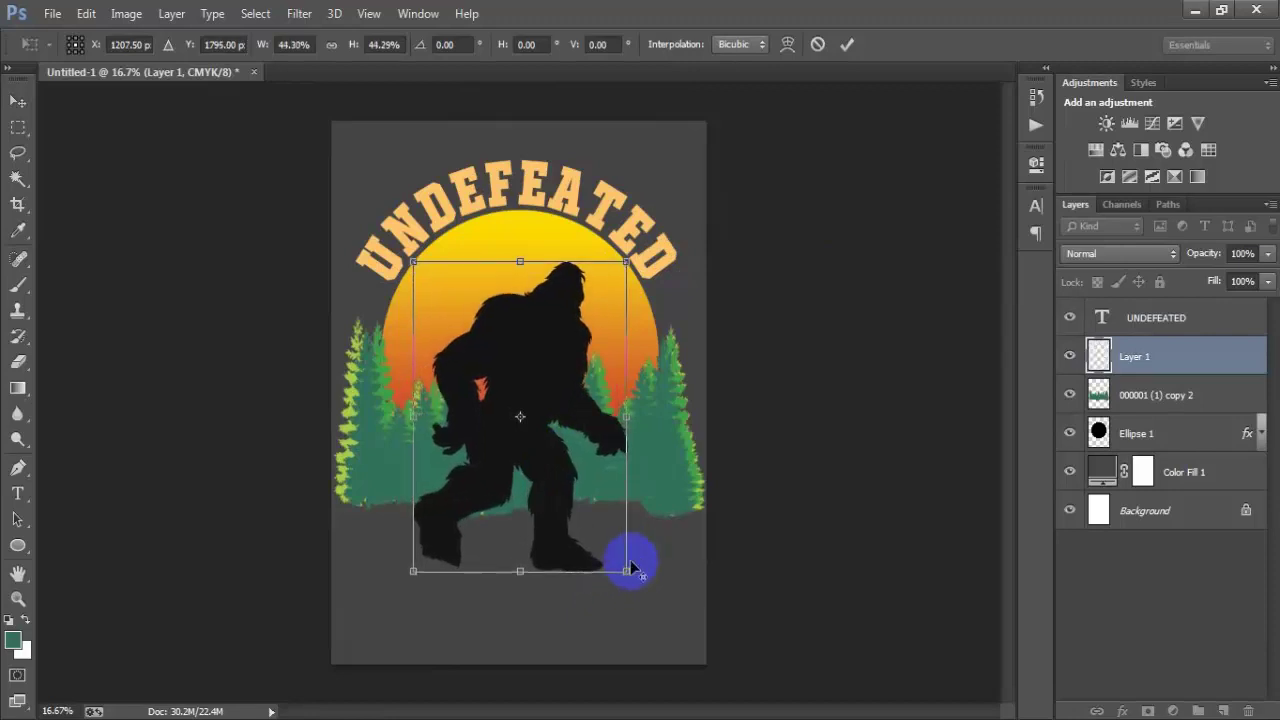
{"action": "left_click_drag", "start_coordinate": [562, 503], "coordinate": [560, 493]}
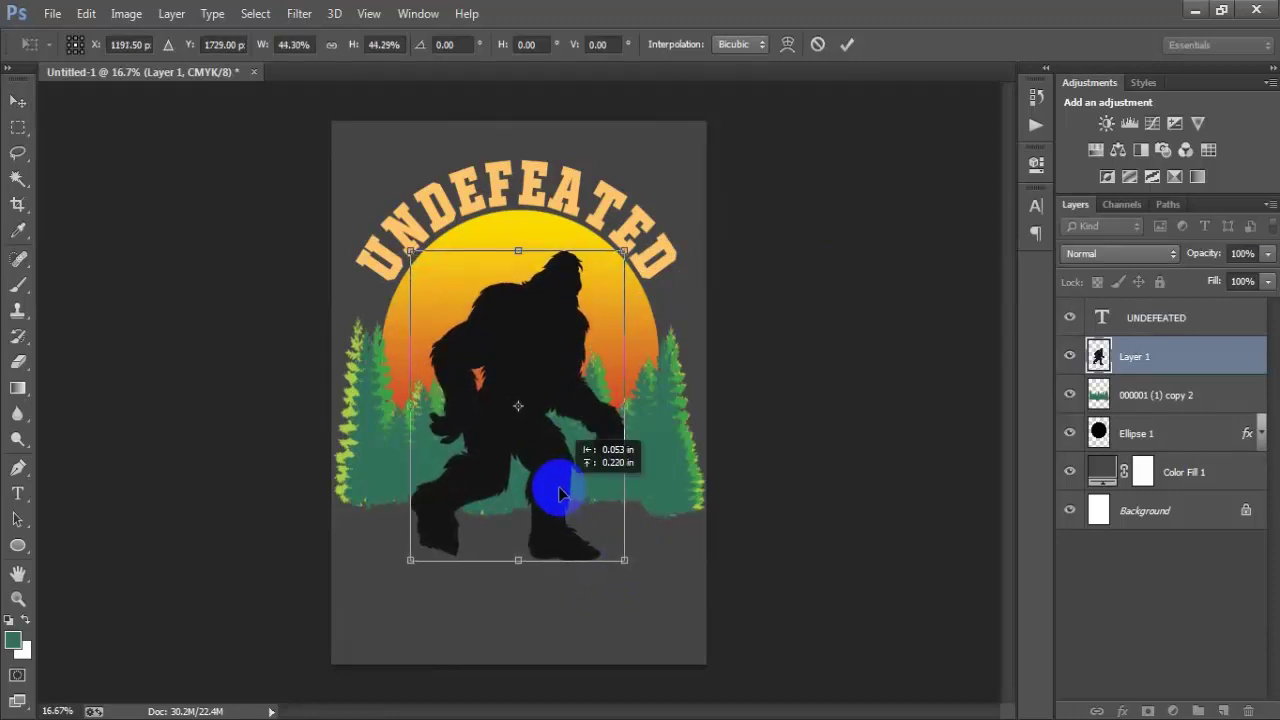
{"action": "left_click", "coordinate": [847, 44]}
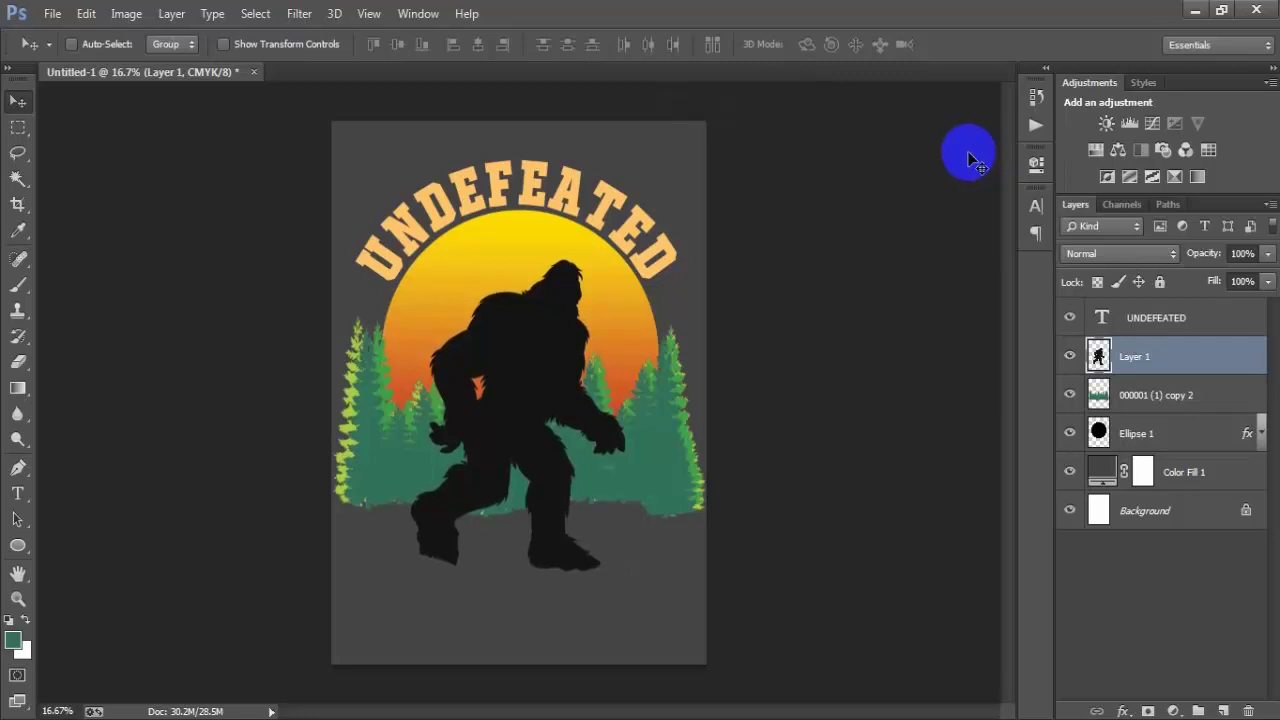
Step: Nudge the Bigfoot silhouette slightly upward, center it horizontally on the Background layer, and reselect only Layer 1
{"action": "key", "text": "Up"}
{"action": "key", "text": "Up"}
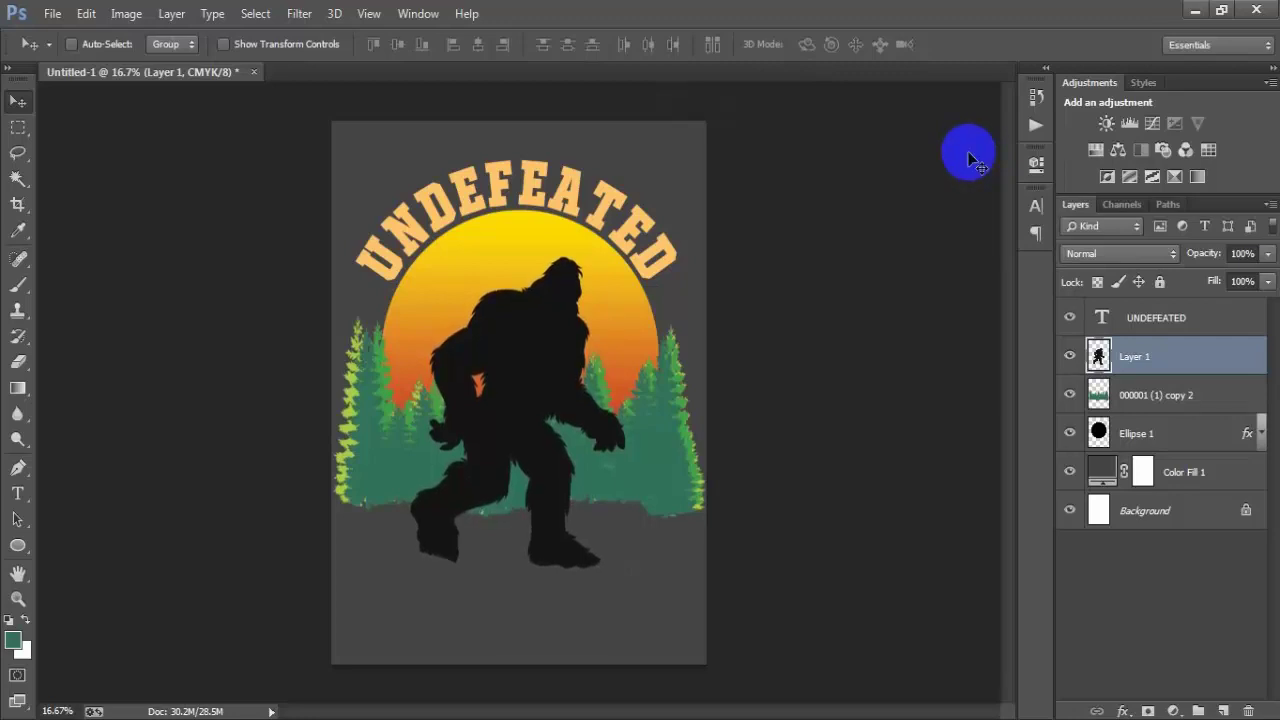
{"action": "key", "text": "Up"}
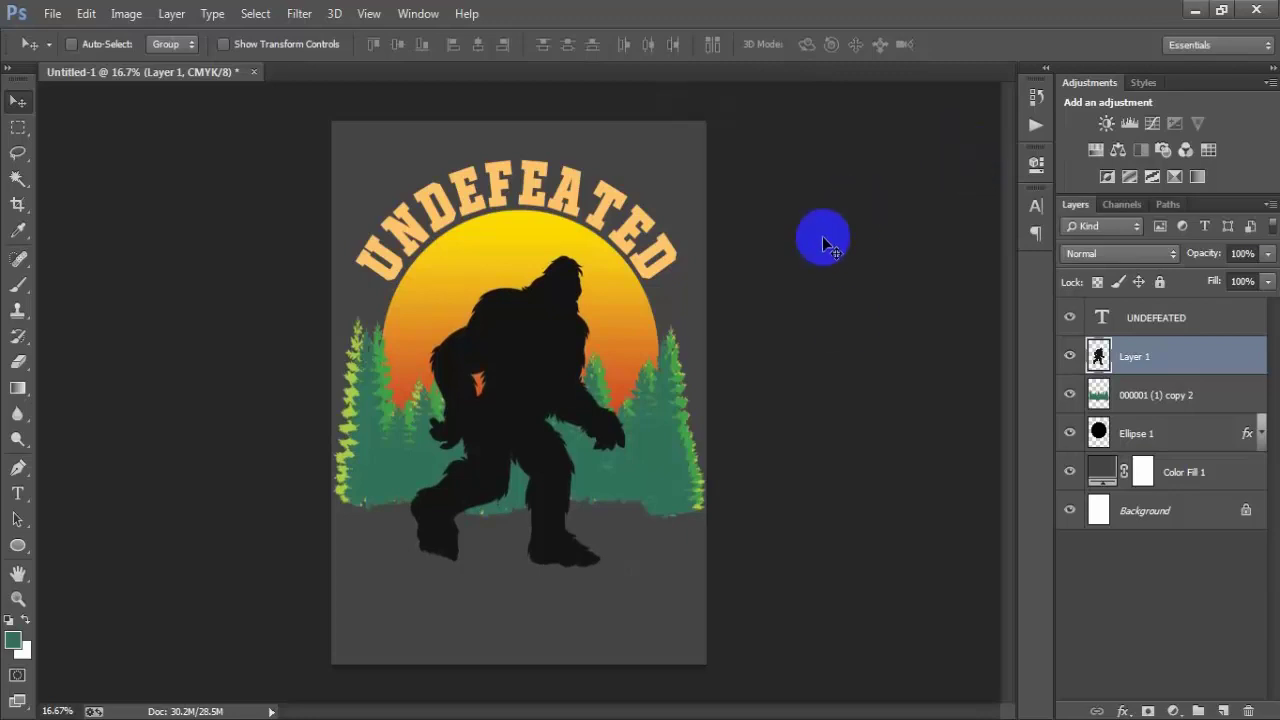
{"action": "left_click", "coordinate": [1193, 508], "text": "ctrl"}
{"action": "left_click", "coordinate": [478, 45]}
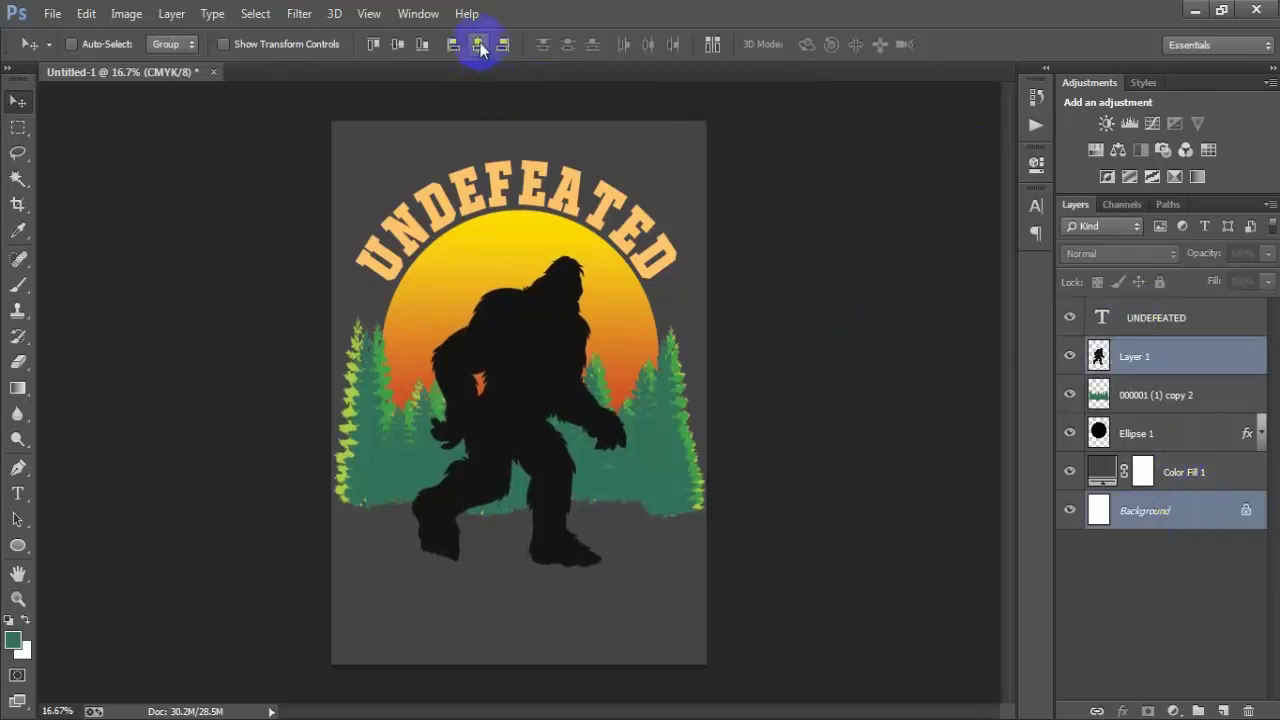
{"action": "left_click", "coordinate": [1203, 362]}
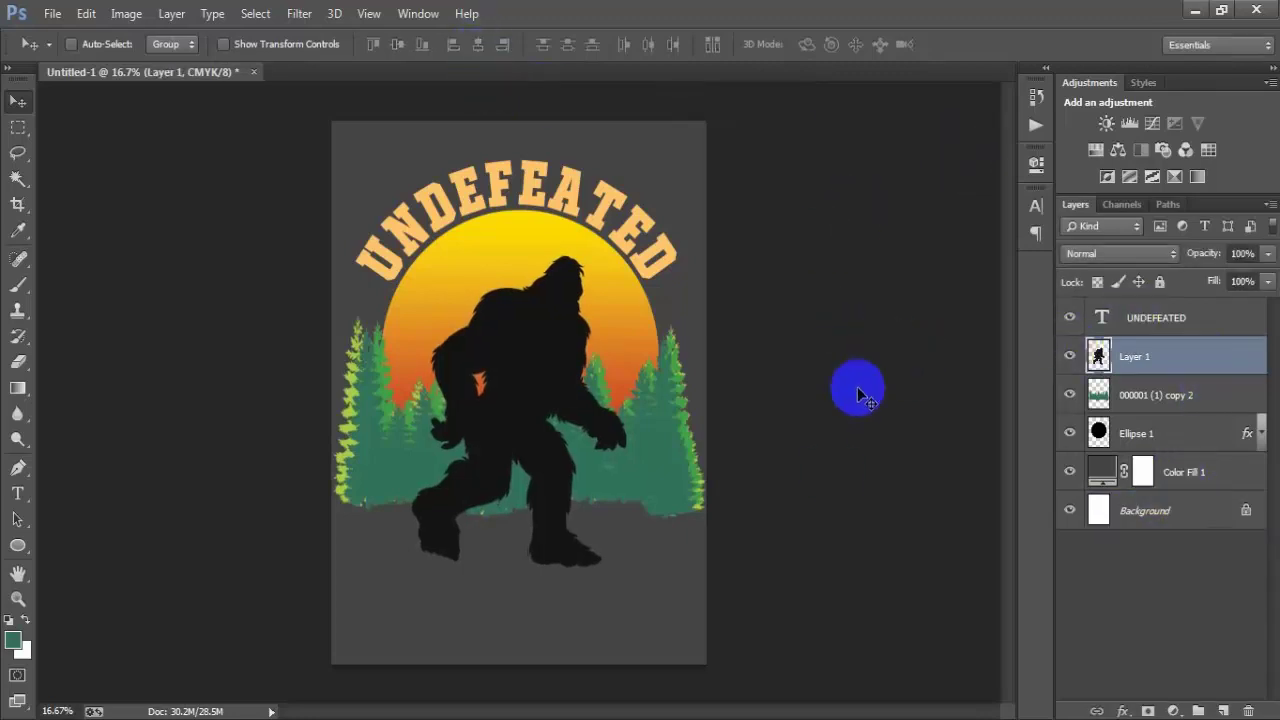
Step: Load the Bigfoot silhouette on Layer 1 as a selection and delete that area from the 000001 (1) copy 2 forest layer
{"action": "left_click", "coordinate": [1068, 353]}
{"action": "left_click", "coordinate": [1068, 353]}
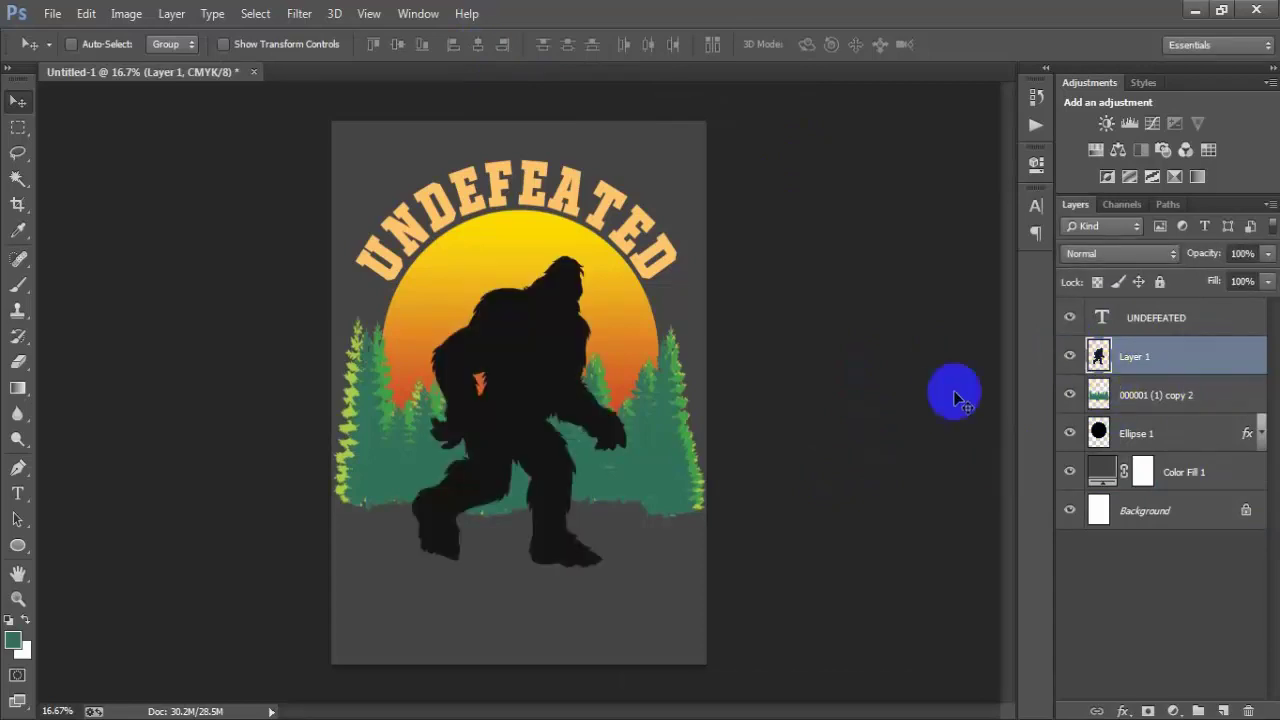
{"action": "left_click", "coordinate": [1098, 355], "text": "ctrl"}
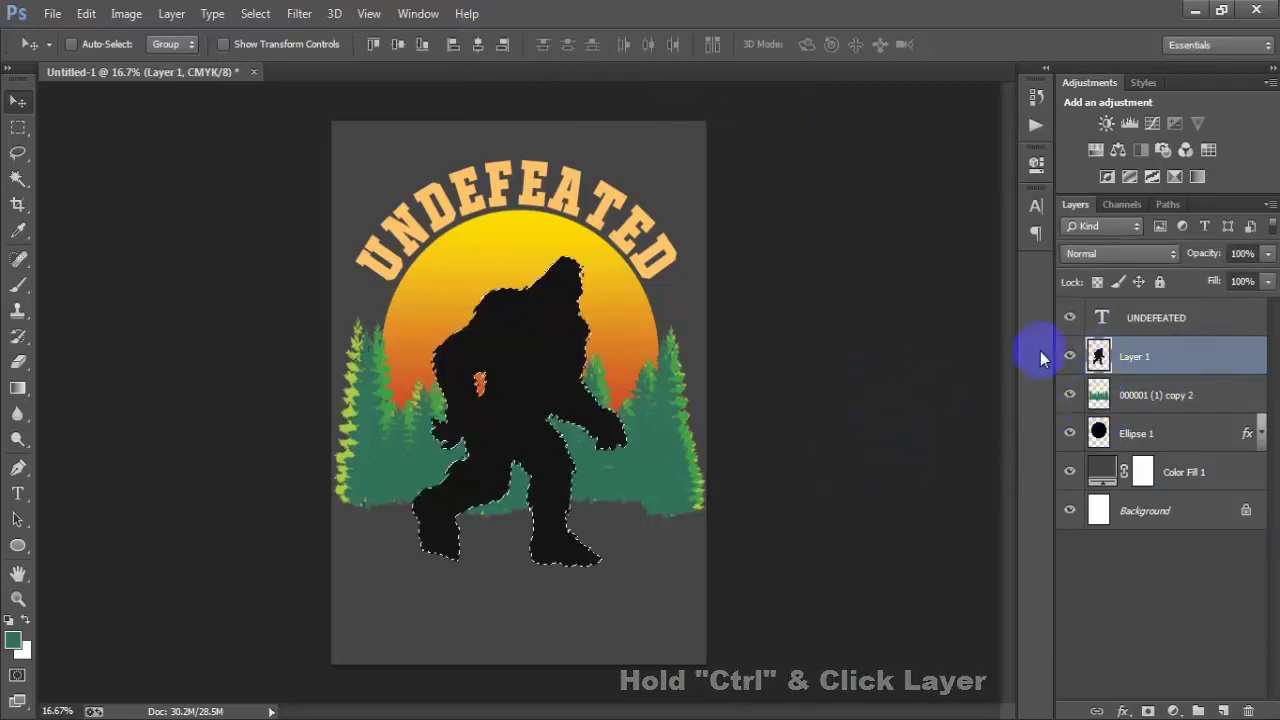
{"action": "left_click", "coordinate": [1176, 397]}
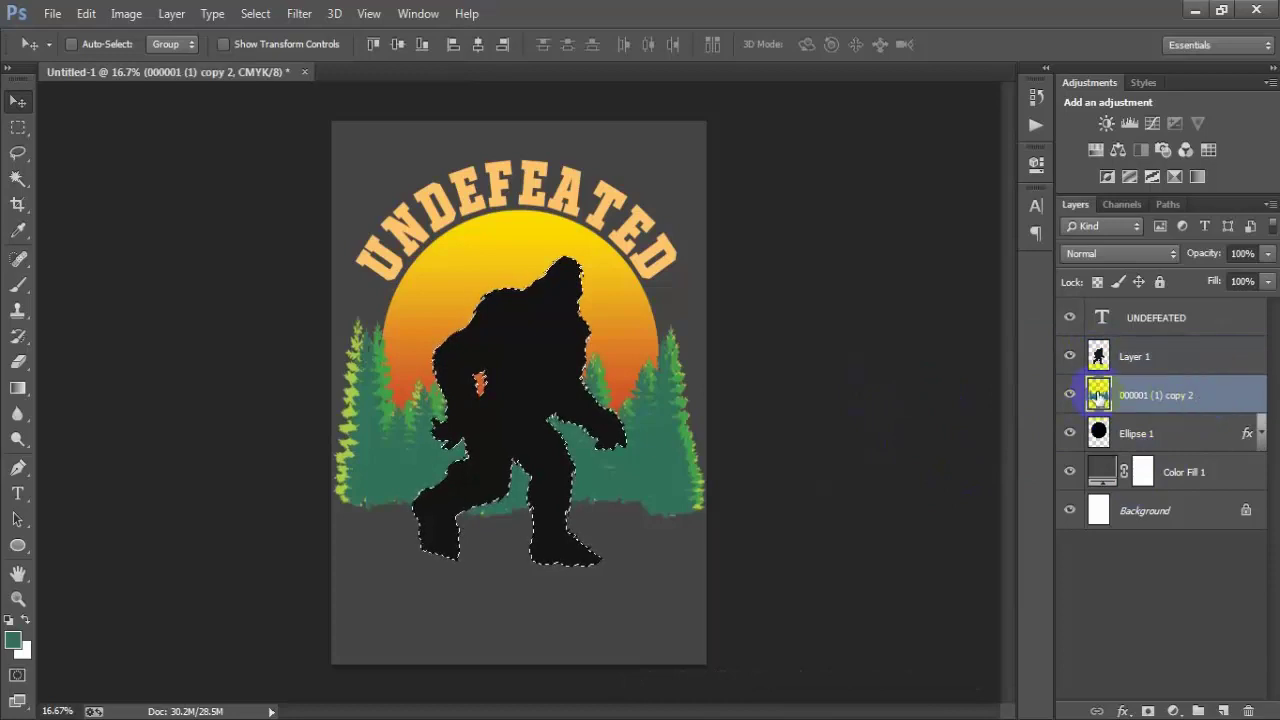
{"action": "left_click", "coordinate": [1067, 398]}
{"action": "left_click", "coordinate": [1067, 398]}
{"action": "left_click", "coordinate": [1067, 398]}
{"action": "left_click", "coordinate": [1067, 398]}
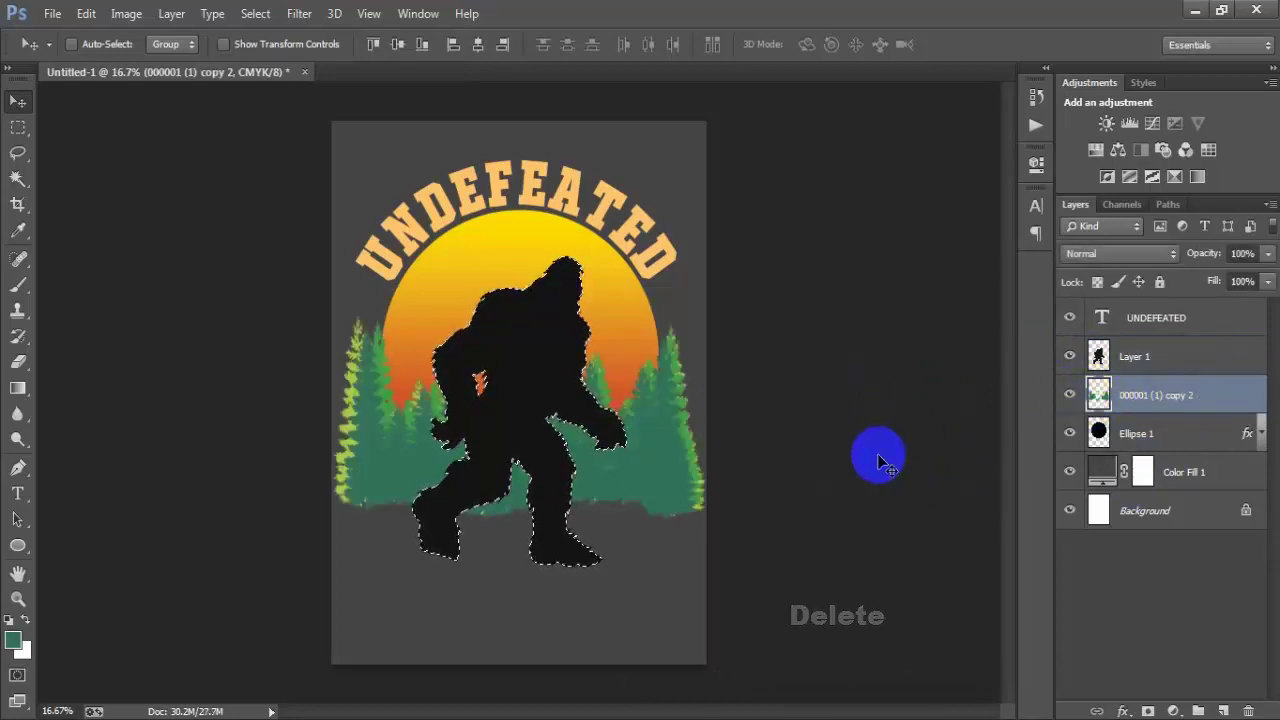
Step: Delete the selected Bigfoot area from the Ellipse 1 sun layer and deselect
{"action": "left_click", "coordinate": [1170, 433]}
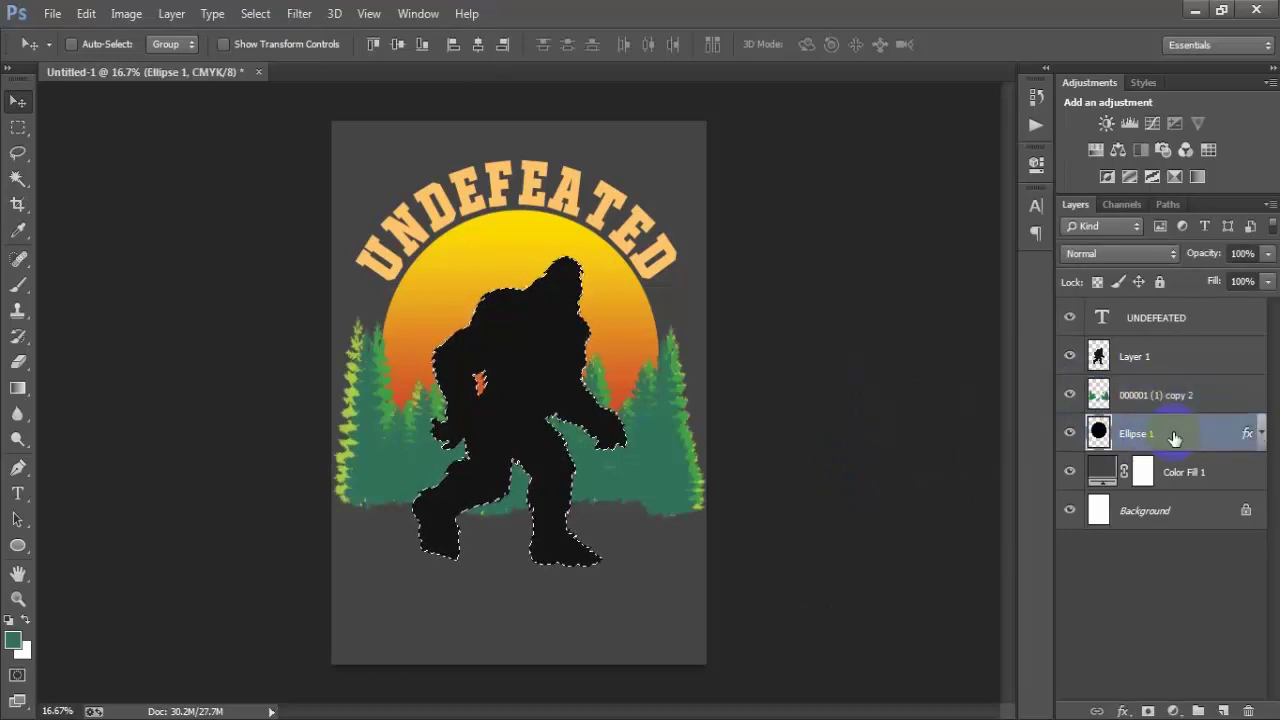
{"action": "left_click", "coordinate": [1067, 435]}
{"action": "left_click", "coordinate": [1067, 435]}
{"action": "left_click", "coordinate": [1067, 435]}
{"action": "left_click", "coordinate": [1067, 435]}
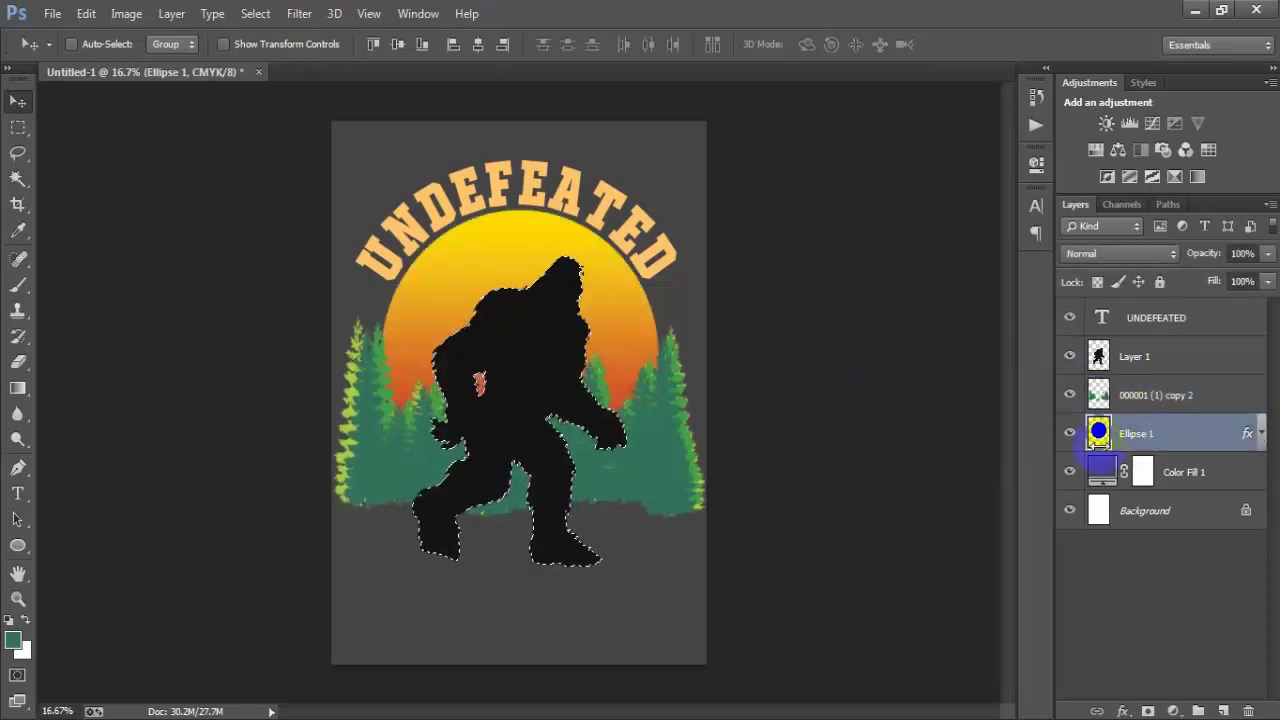
{"action": "key", "text": "Delete"}
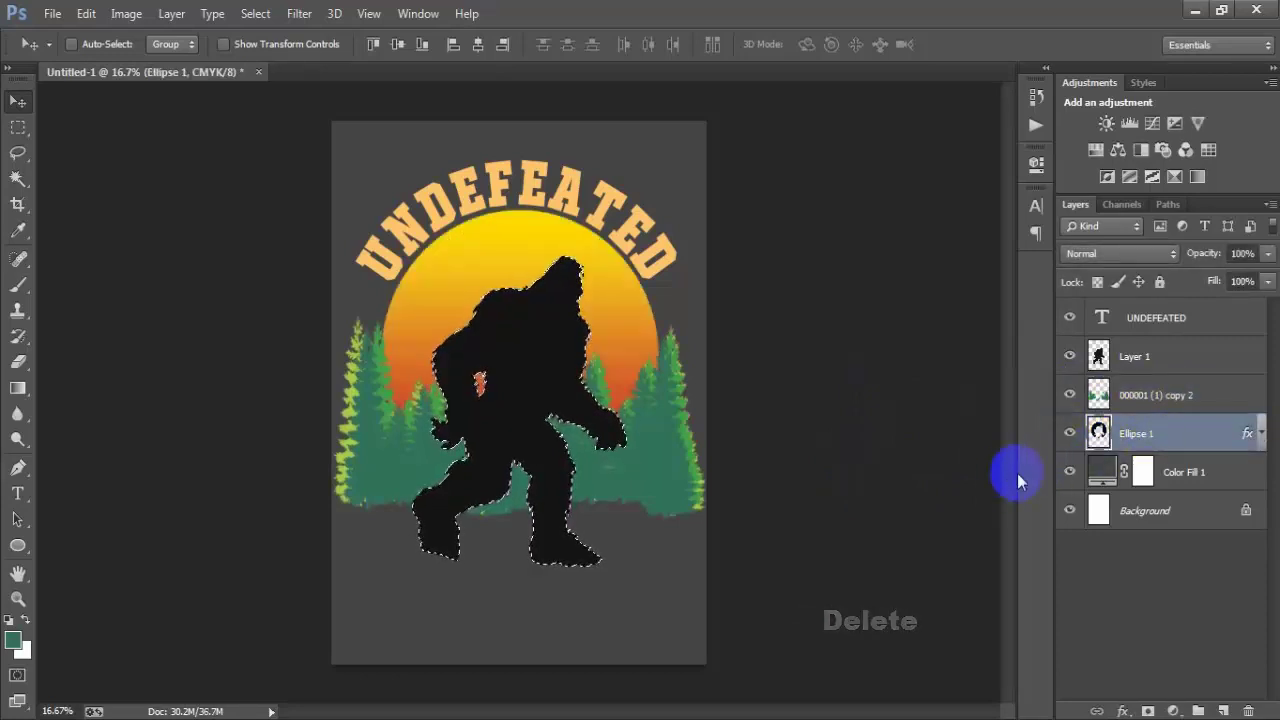
{"action": "key", "text": "ctrl+d"}
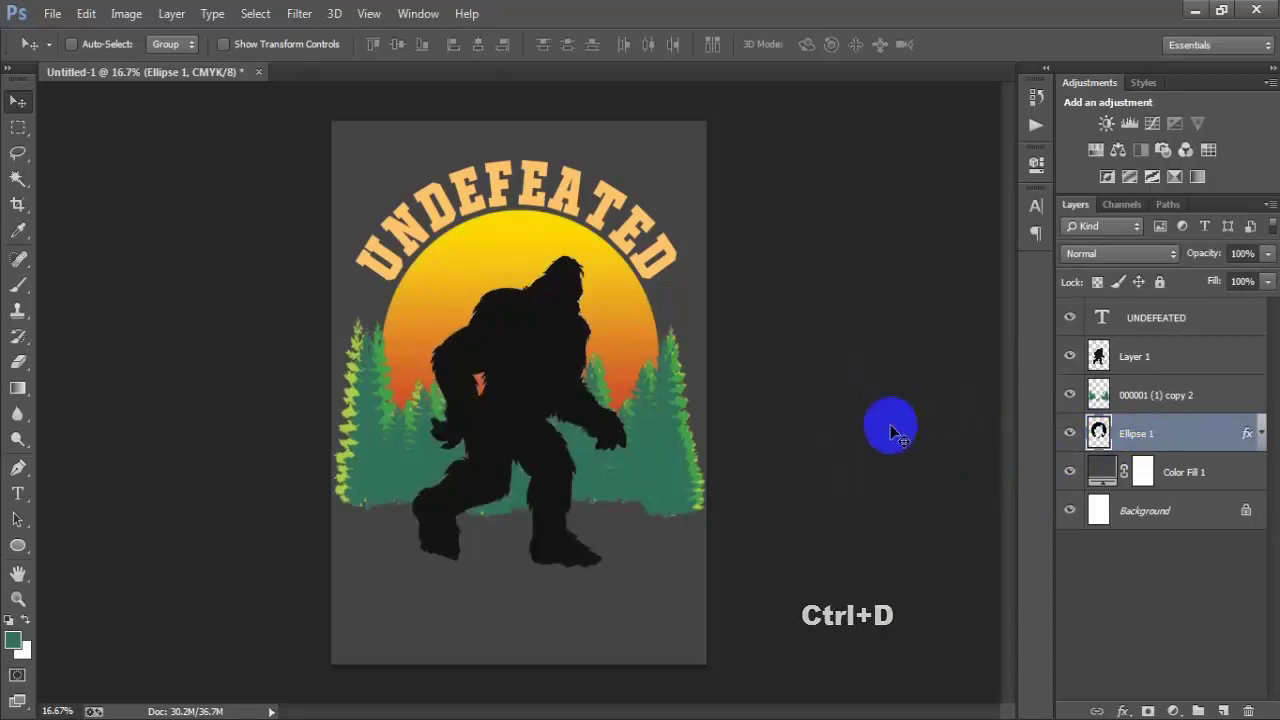
Step: Compare the design with and without the black Bigfoot on Layer 1, and delete that layer
{"action": "left_click", "coordinate": [1140, 364]}
{"action": "left_click", "coordinate": [1069, 357]}
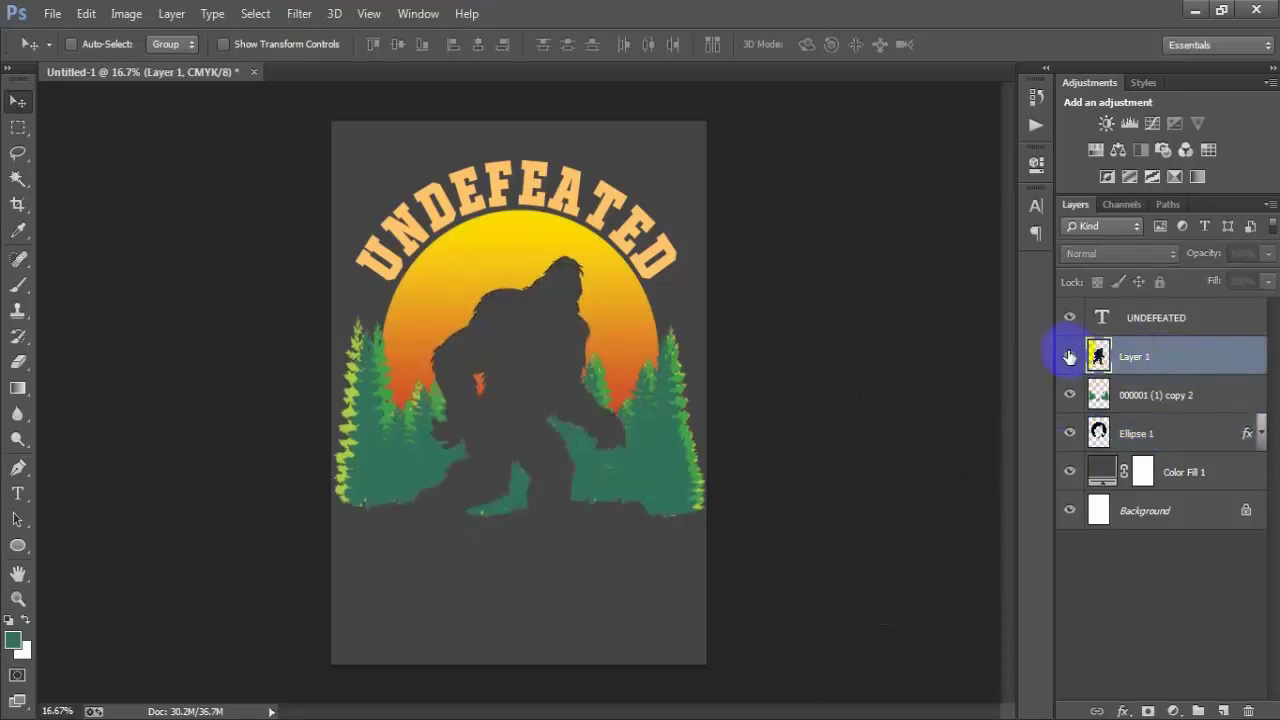
{"action": "left_click", "coordinate": [1069, 357]}
{"action": "left_click", "coordinate": [1069, 357]}
{"action": "left_click", "coordinate": [1069, 357]}
{"action": "key", "text": "Delete"}
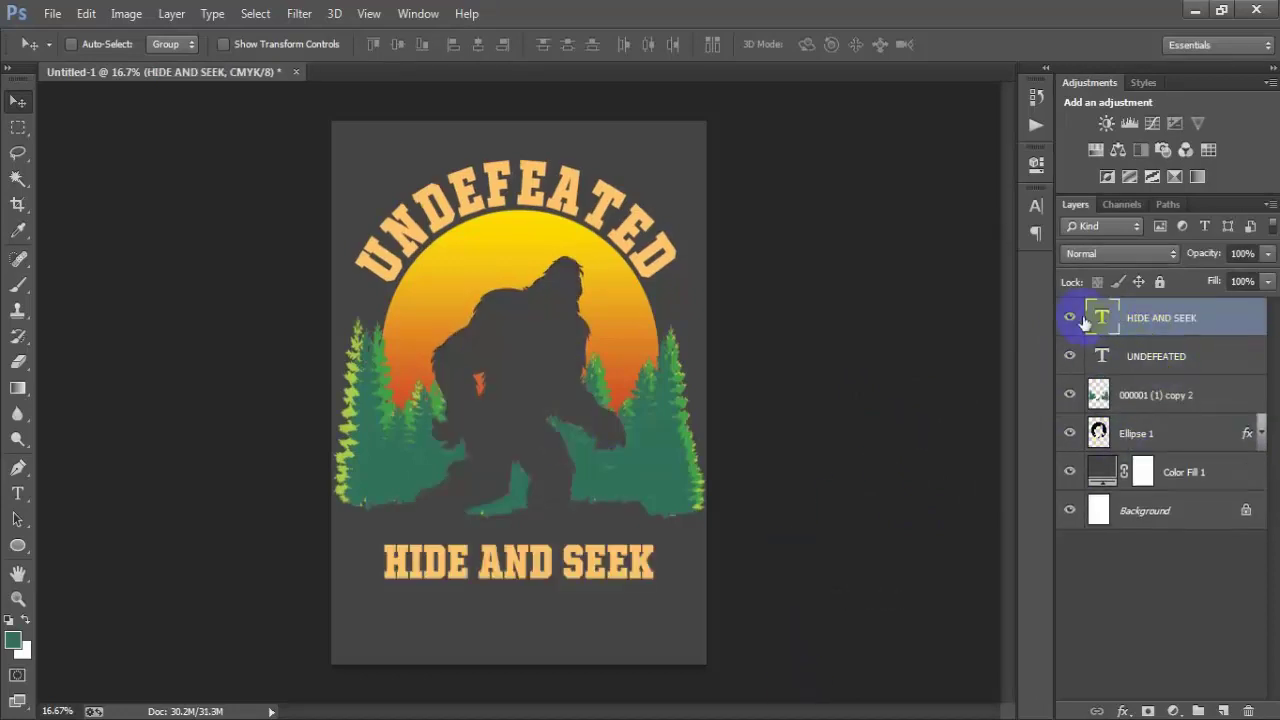
Step: Check the HIDE AND SEEK text layer by toggling its visibility, and place the brush-stroke image 000002 as a linked file
{"action": "left_click", "coordinate": [1069, 318]}
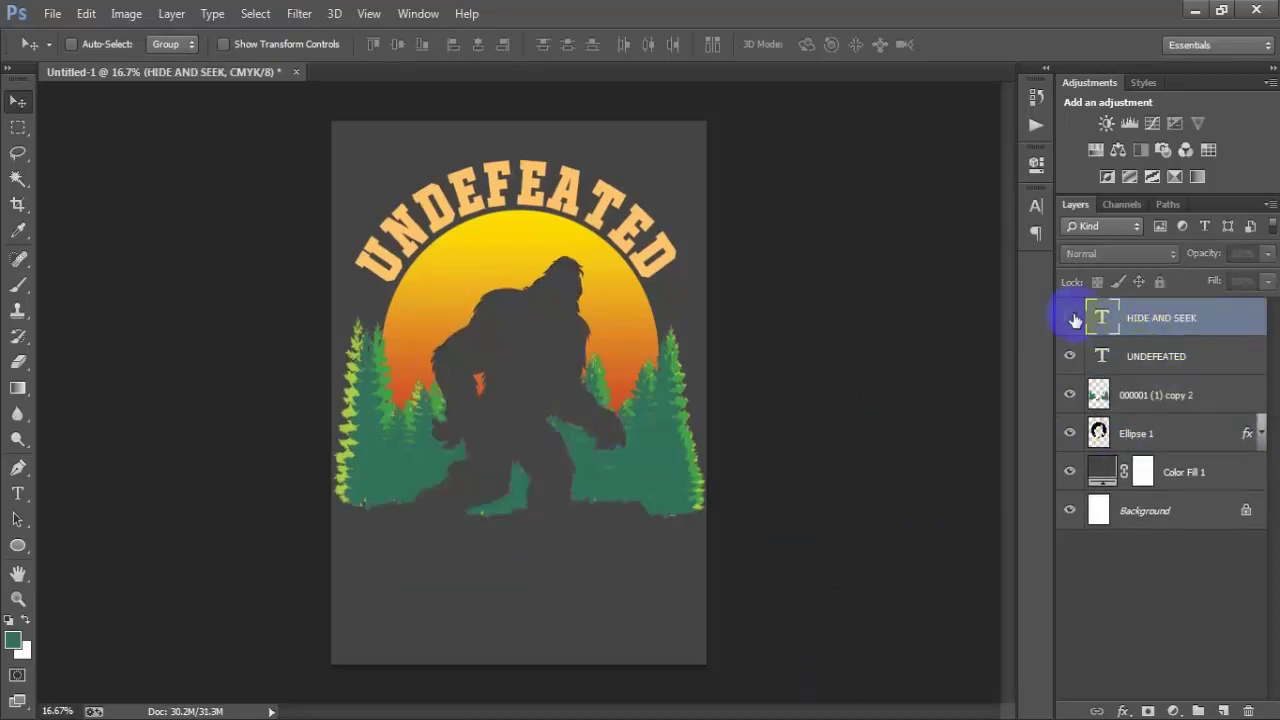
{"action": "left_click", "coordinate": [1069, 318]}
{"action": "left_click", "coordinate": [52, 13]}
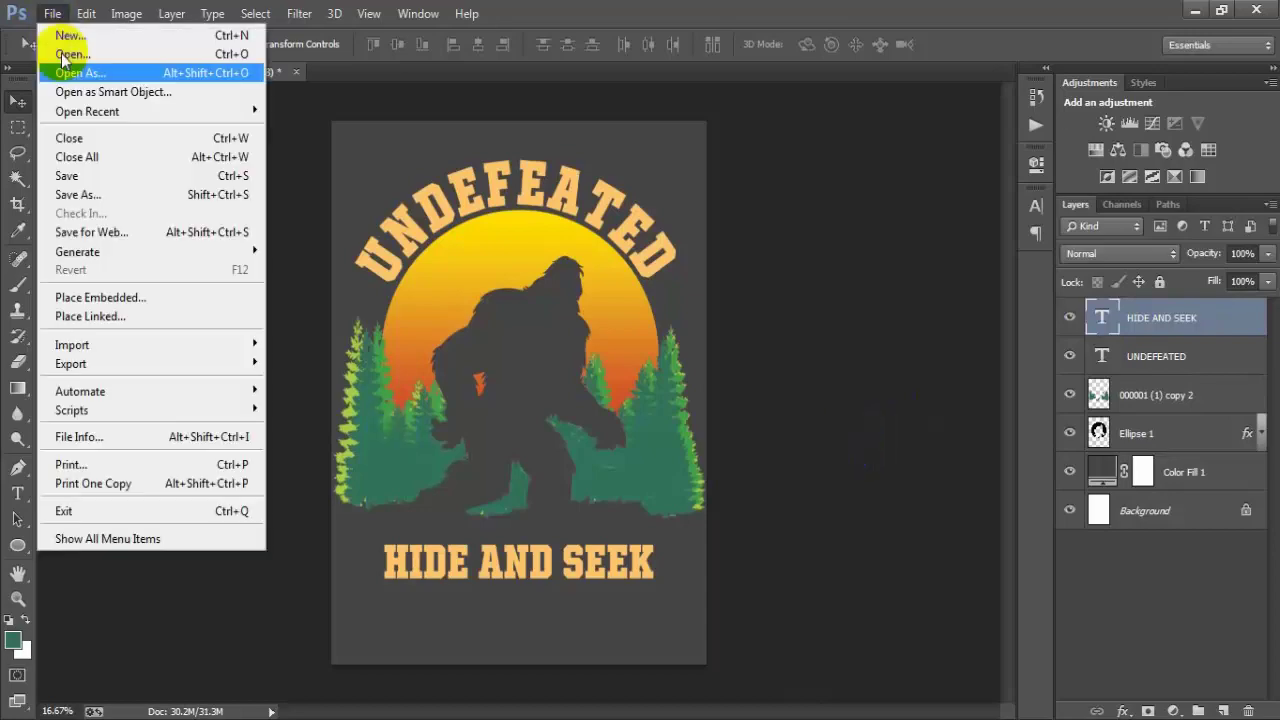
{"action": "left_click", "coordinate": [131, 320]}
{"action": "double_click", "coordinate": [880, 177]}
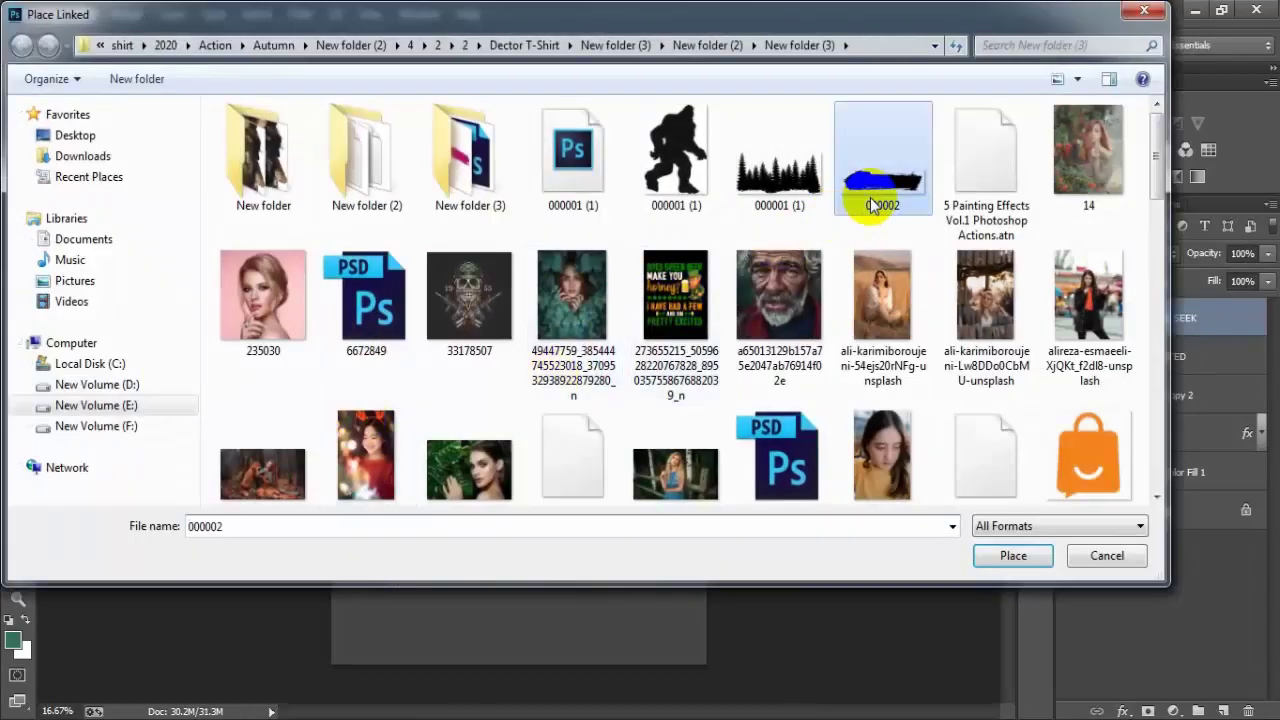
Step: Scale the placed 000002 brush stroke to about 20% and position it below the HIDE AND SEEK text
{"action": "left_click_drag", "start_coordinate": [600, 495], "coordinate": [585, 656]}
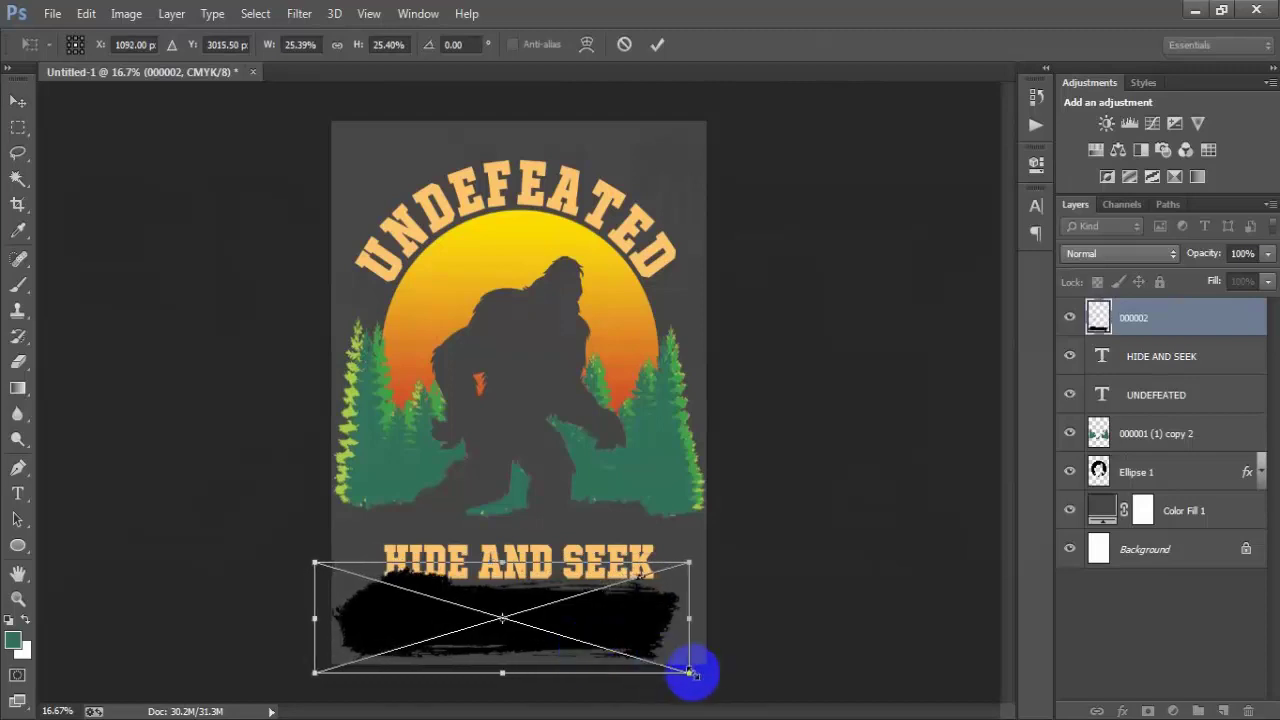
{"action": "left_click_drag", "start_coordinate": [690, 672], "coordinate": [650, 655]}
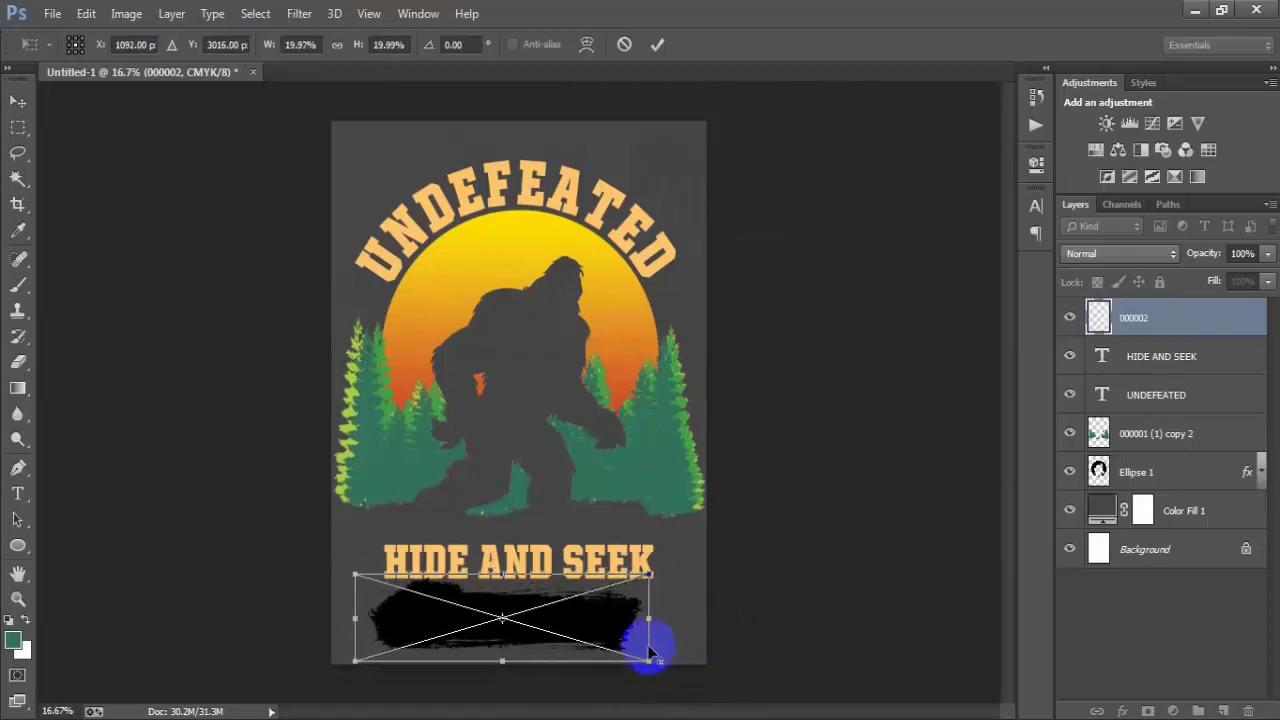
{"action": "left_click_drag", "start_coordinate": [687, 646], "coordinate": [687, 642]}
{"action": "left_click", "coordinate": [656, 48]}
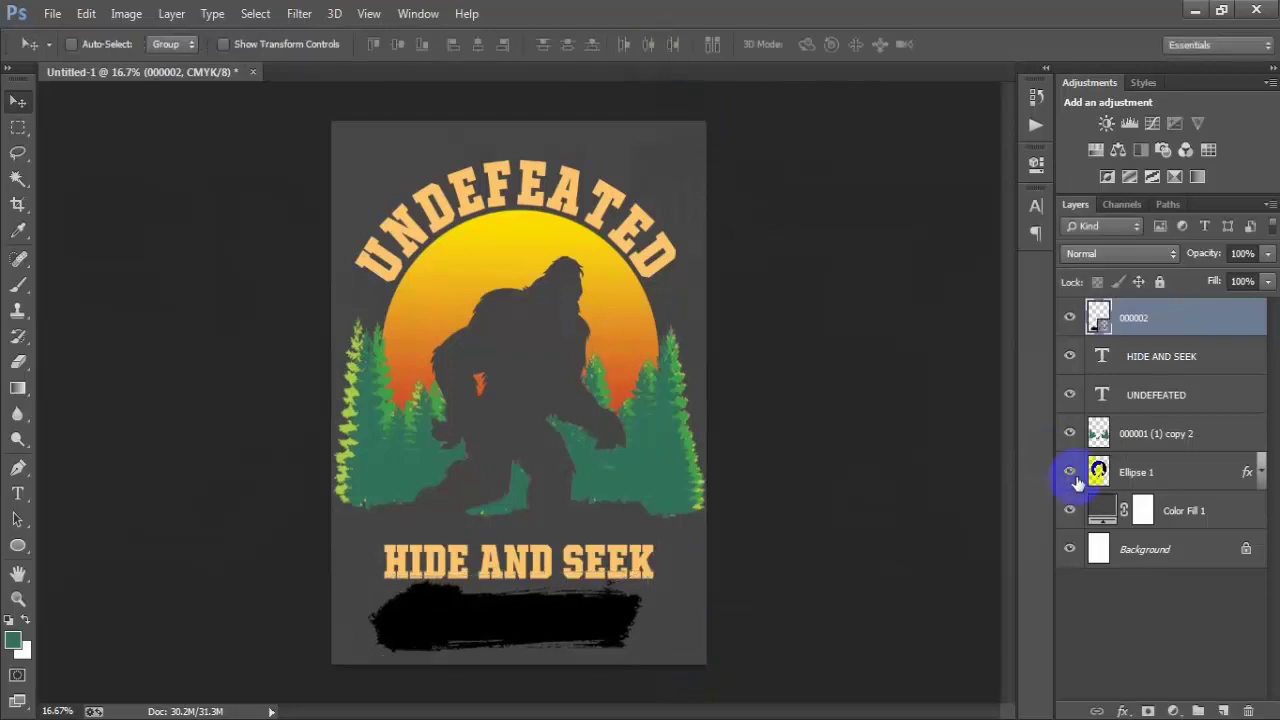
Step: Nudge the brush stroke slightly upward, center it horizontally on the Background layer, and reselect only the 000002 layer
{"action": "key", "text": "shift+Up"}
{"action": "key", "text": "shift+Up"}
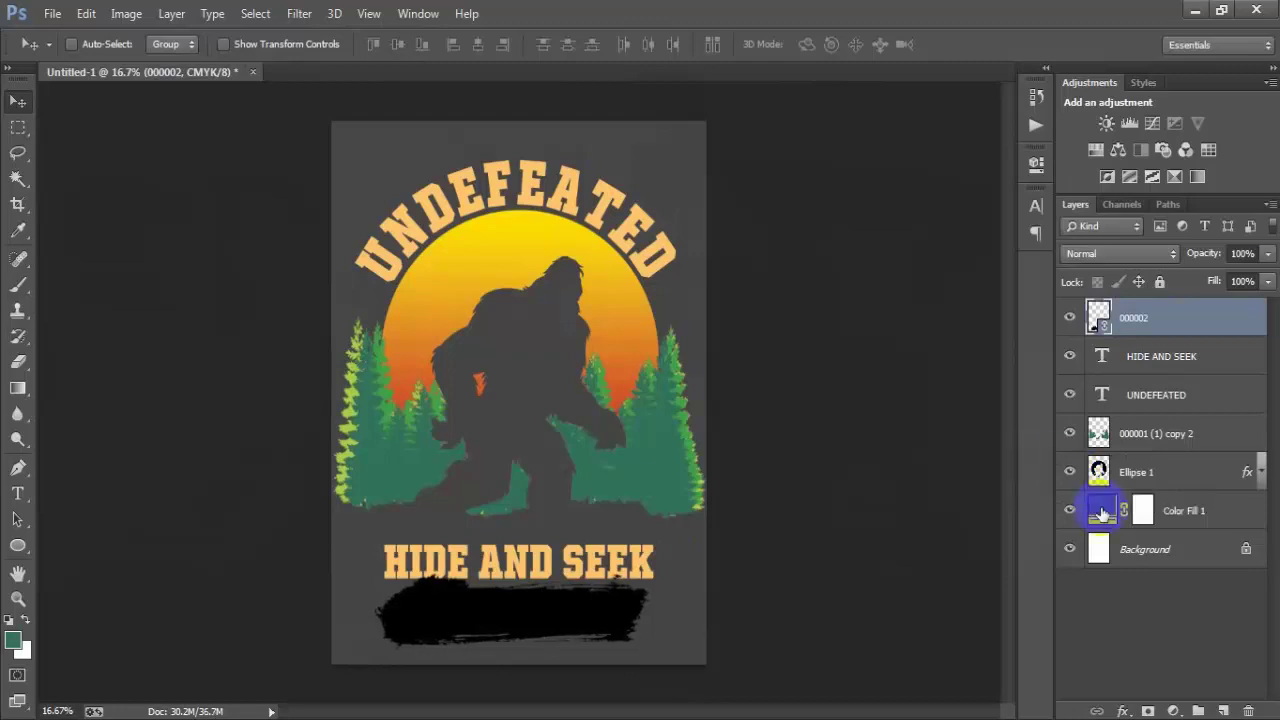
{"action": "left_click", "coordinate": [1155, 553], "text": "ctrl"}
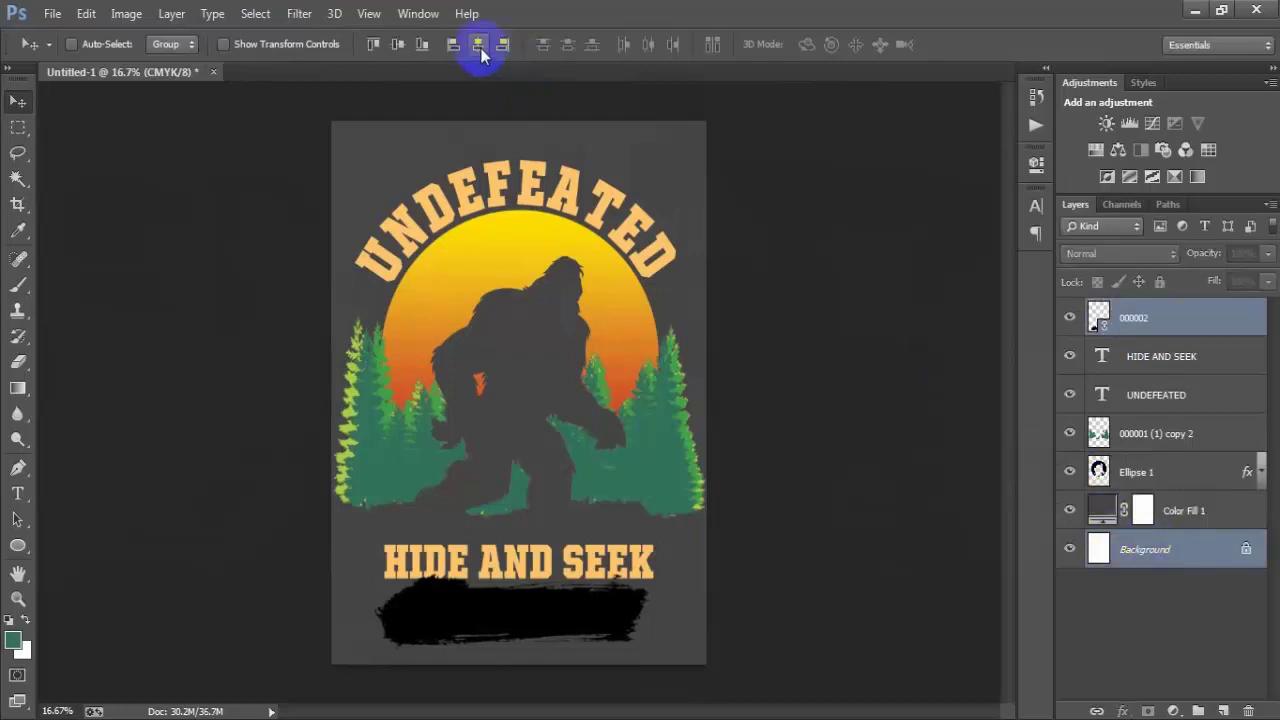
{"action": "left_click", "coordinate": [1199, 320]}
Step: Enlarge the HIDE AND SEEK text to about 105.3% around its center
{"action": "left_click", "coordinate": [1160, 362]}
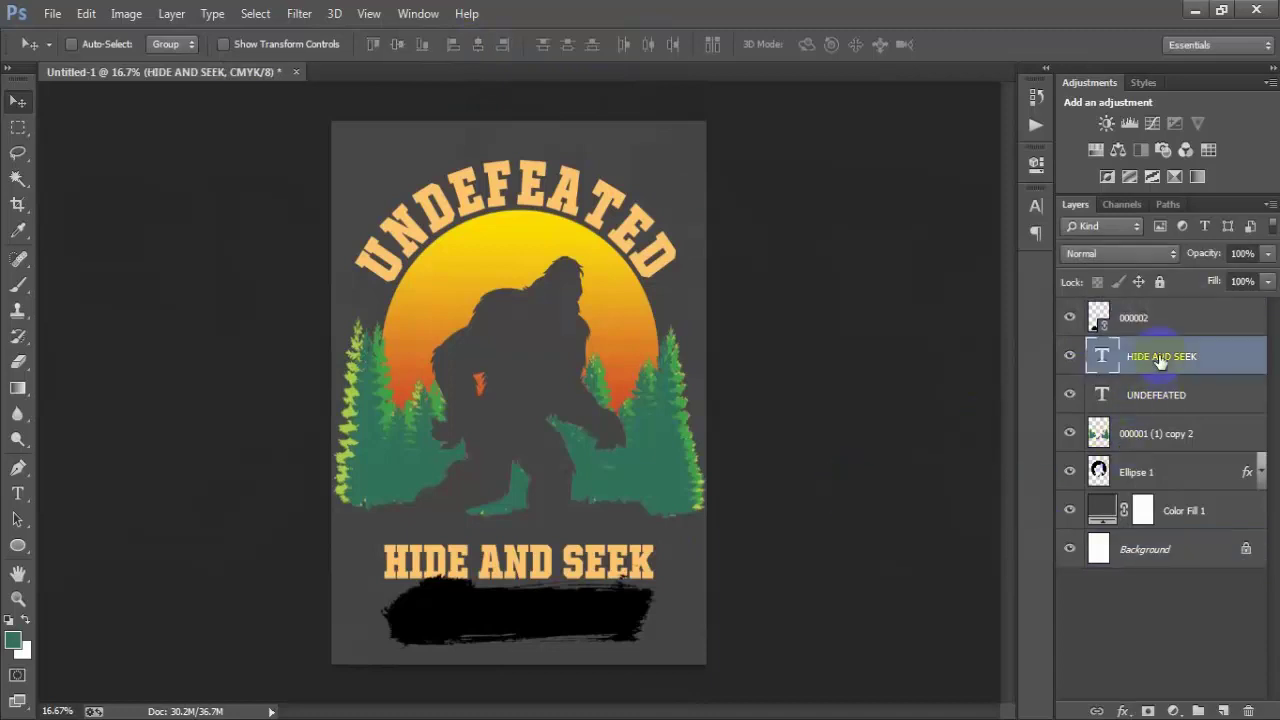
{"action": "key", "text": "ctrl+t"}
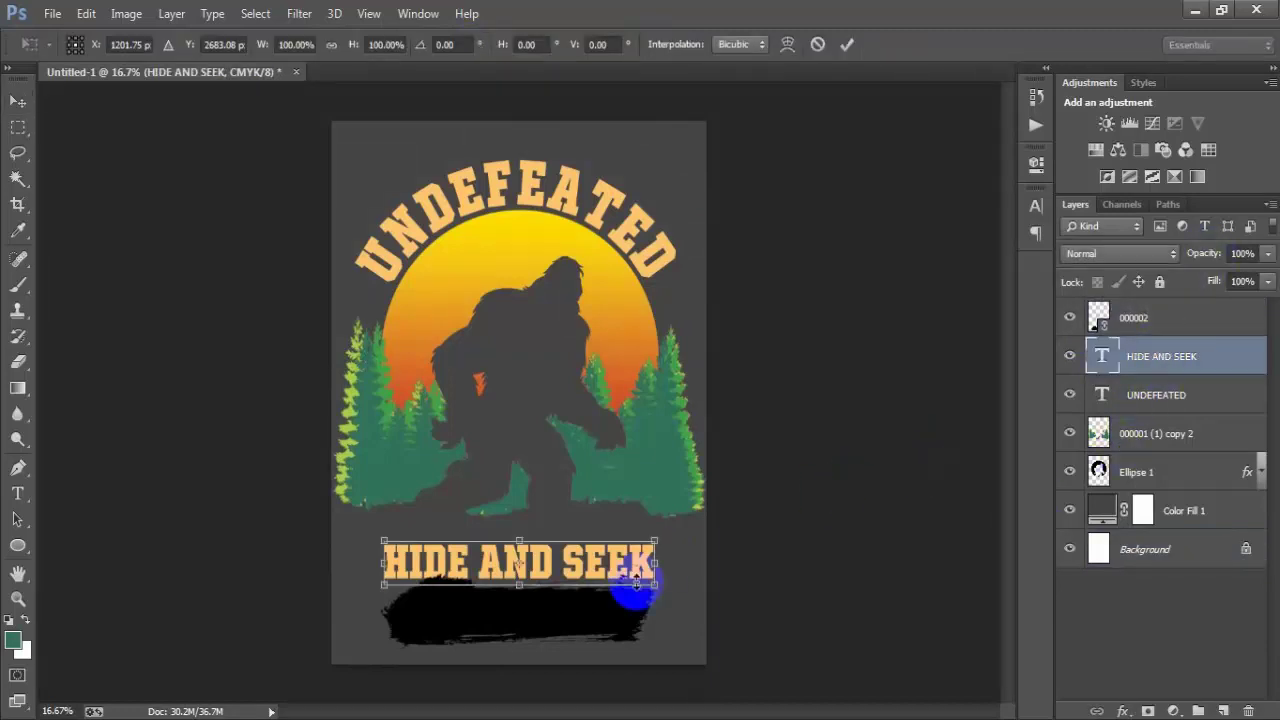
{"action": "left_click_drag", "start_coordinate": [656, 590], "coordinate": [664, 590]}
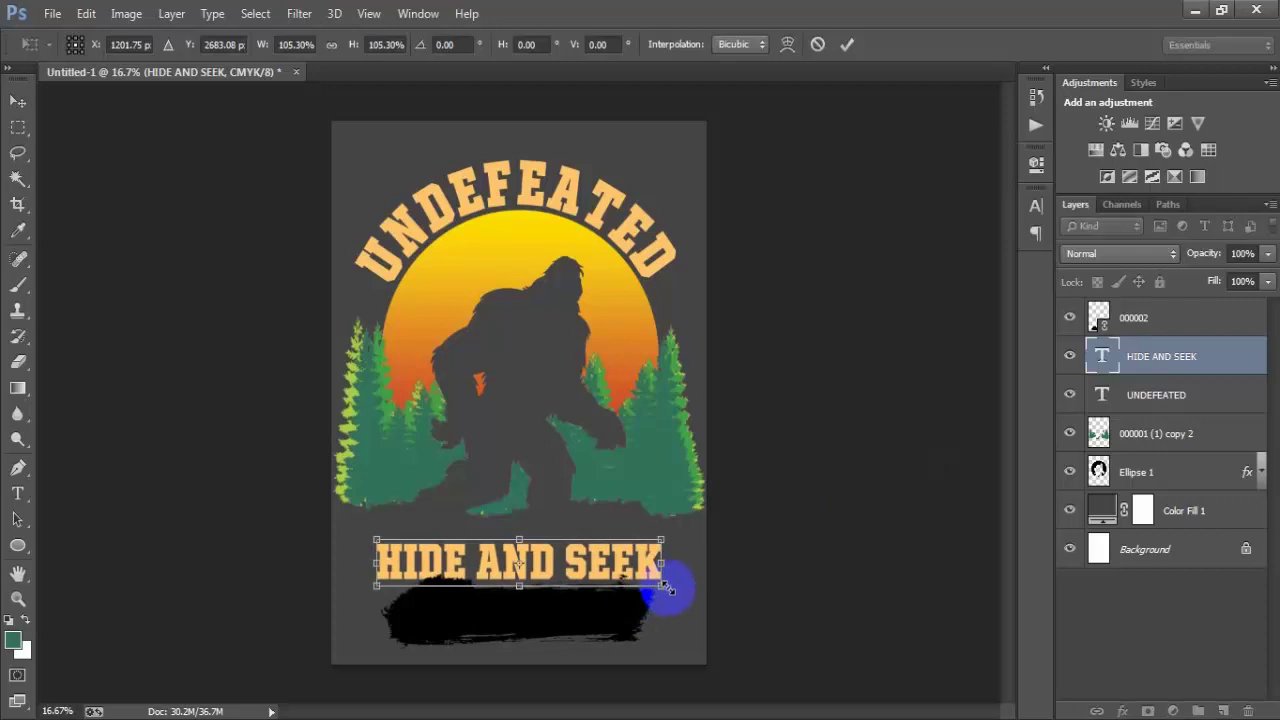
{"action": "left_click", "coordinate": [846, 45]}
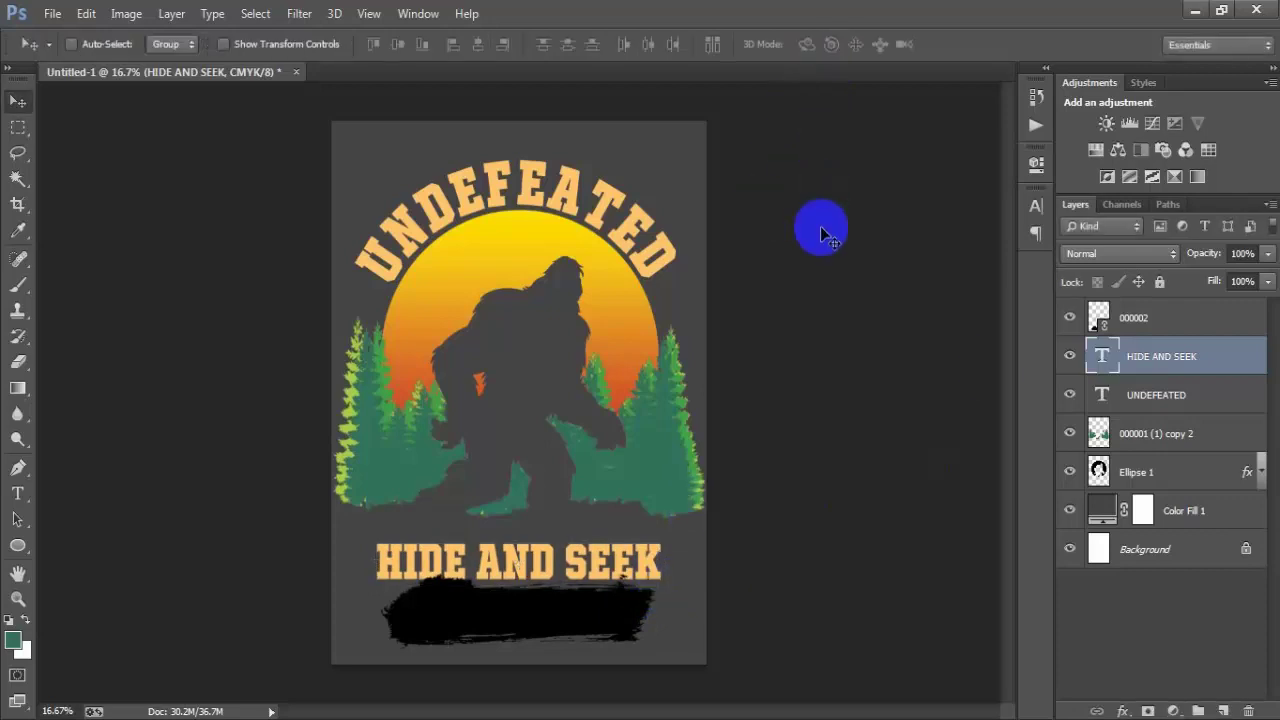
Step: Rasterize the 000002 brush-stroke layer and load its shape as a selection
{"action": "right_click", "coordinate": [1240, 325]}
{"action": "left_click", "coordinate": [906, 373]}
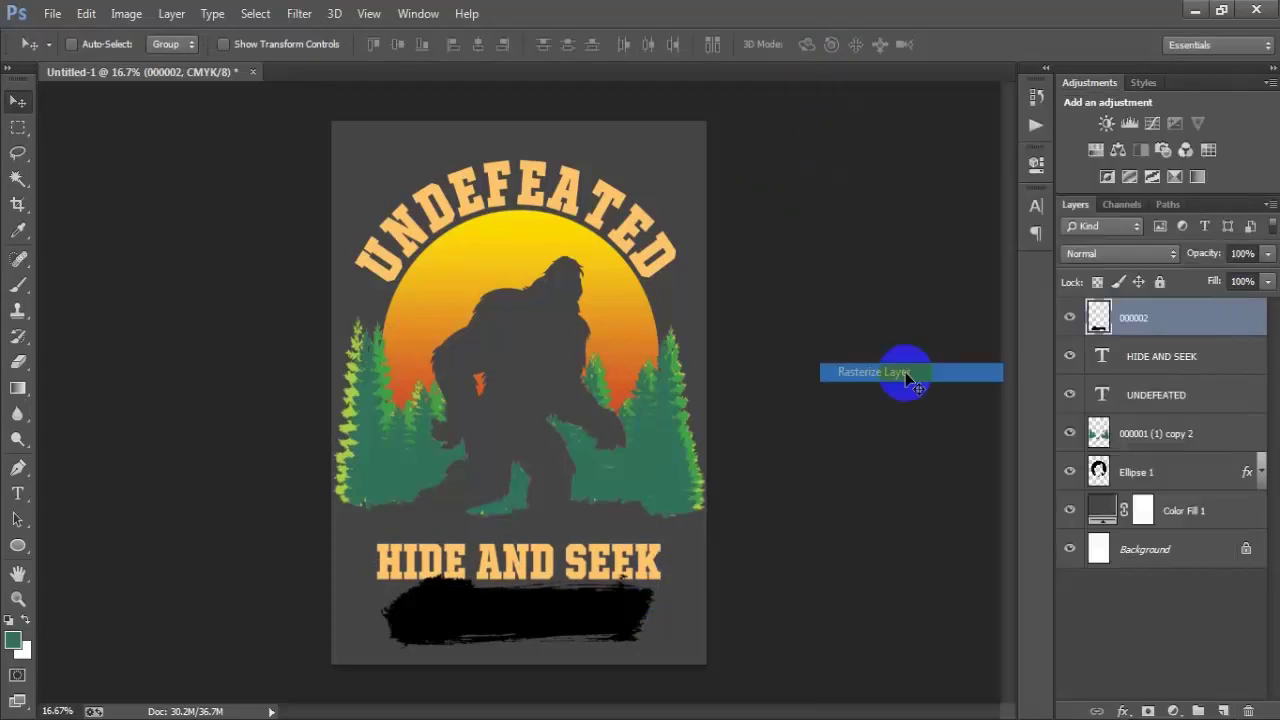
{"action": "left_click", "coordinate": [1071, 318]}
{"action": "left_click", "coordinate": [1071, 318]}
{"action": "left_click", "coordinate": [1099, 318], "text": "ctrl"}
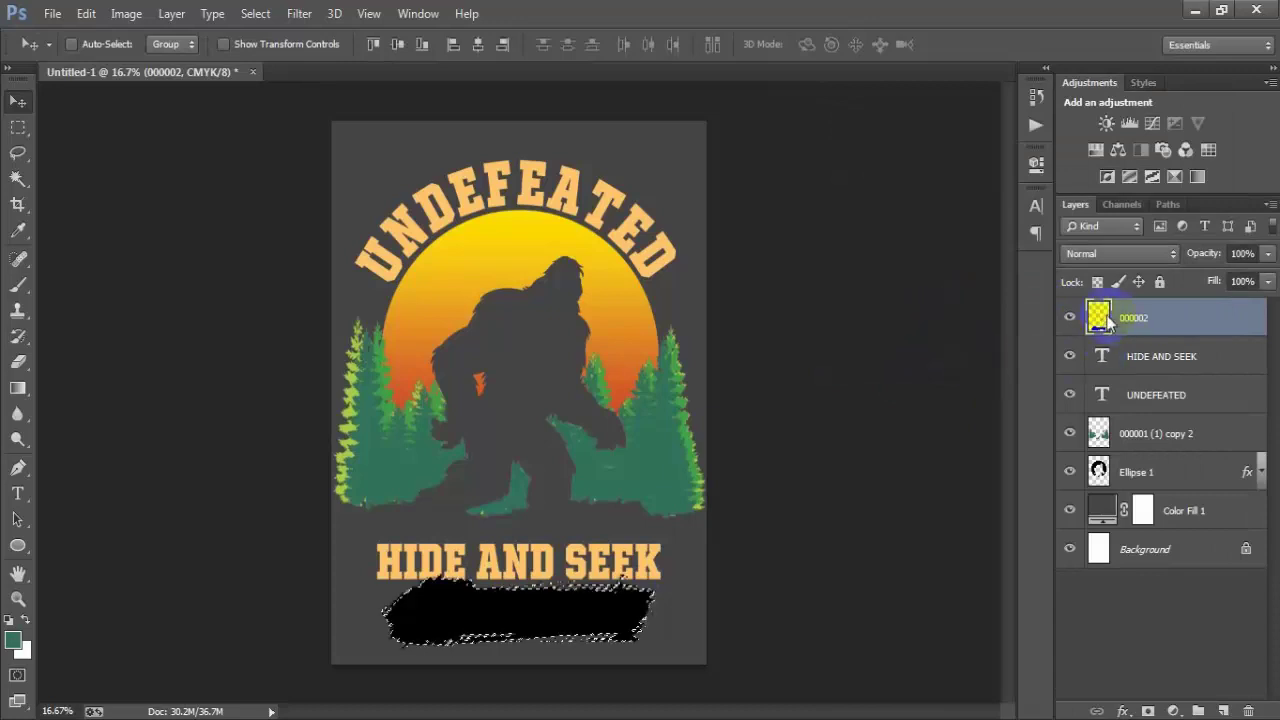
Step: Sample the light orange of the UNDEFEATED lettering as foreground color, fill the brush-stroke selection with it, and deselect
{"action": "left_click", "coordinate": [13, 640]}
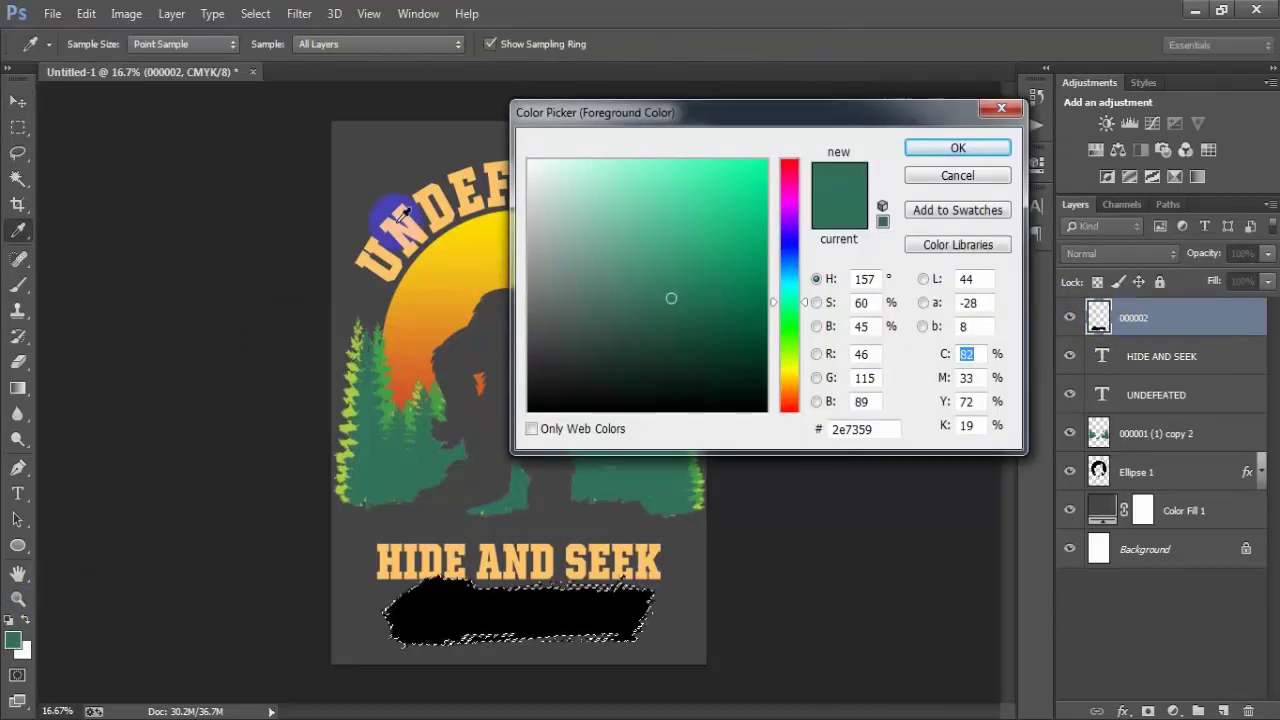
{"action": "left_click", "coordinate": [408, 221]}
{"action": "left_click", "coordinate": [934, 150]}
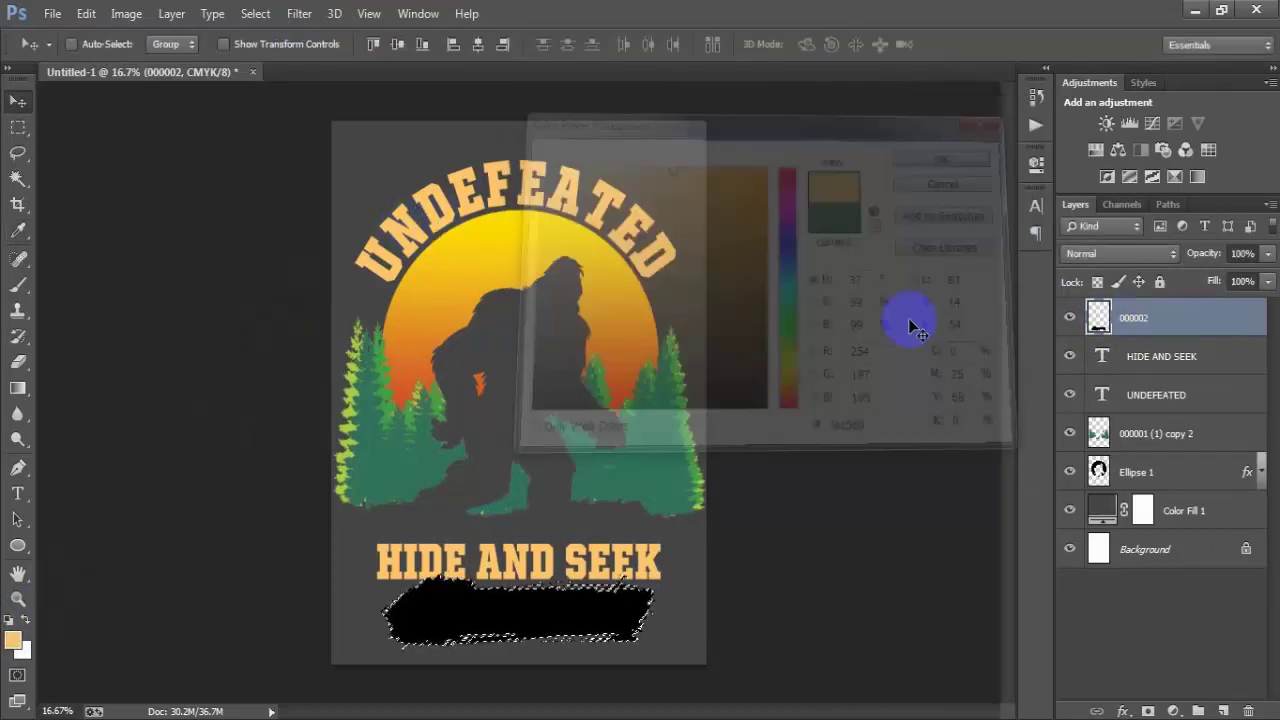
{"action": "key", "text": "alt+BackSpace"}
{"action": "key", "text": "ctrl+d"}
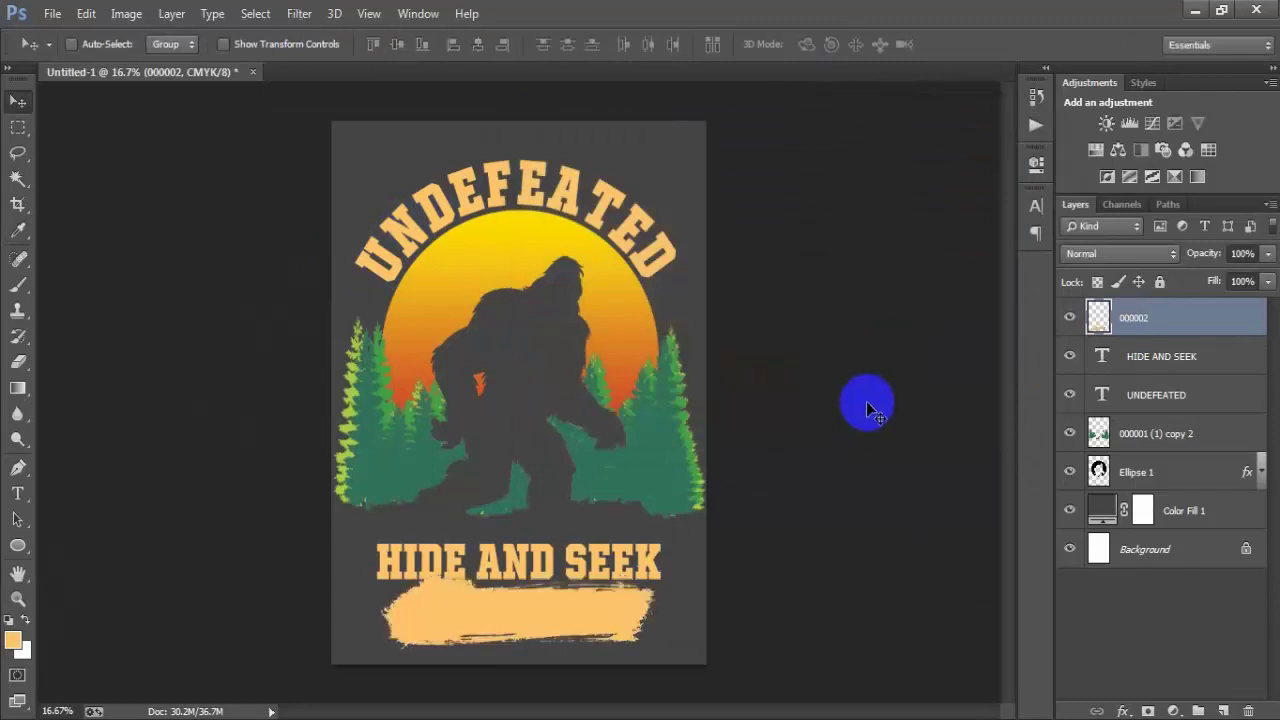
Step: Add the text WORLD CHAMPION on a new layer in Winner W29 at 66 pt and move it fully inside the canvas
{"action": "left_click", "coordinate": [1222, 710]}
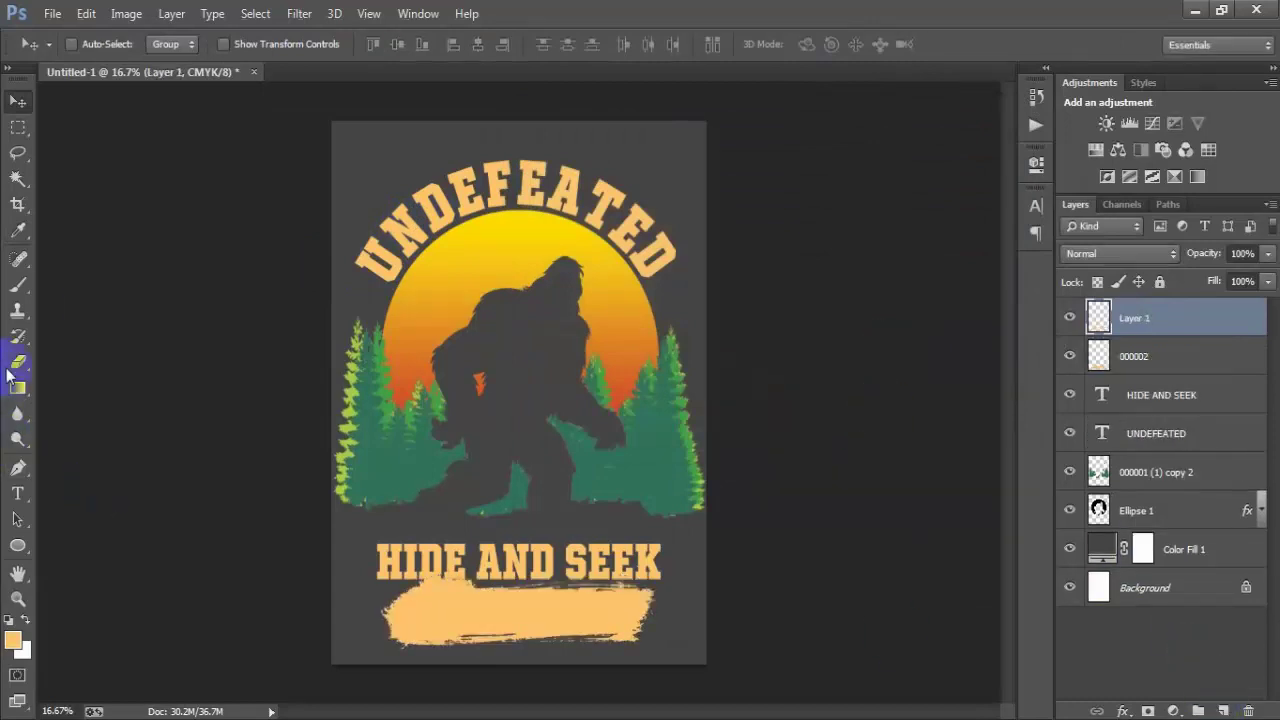
{"action": "left_click", "coordinate": [19, 494]}
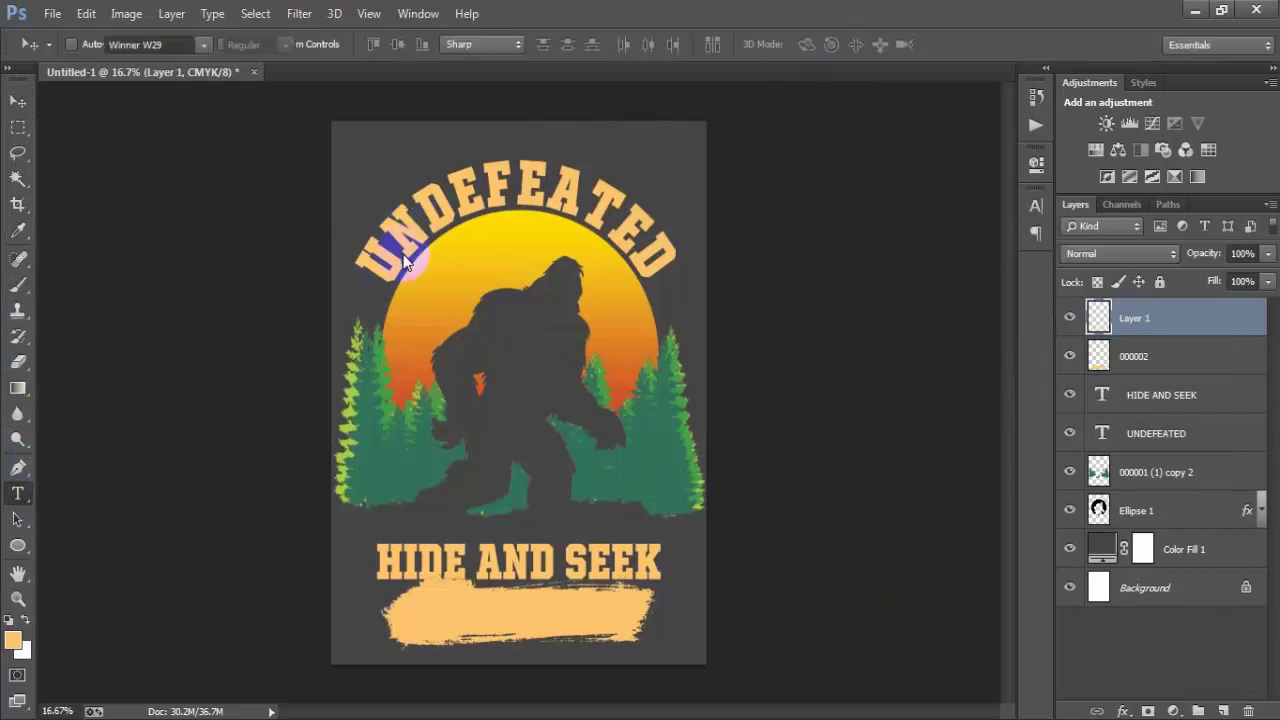
{"action": "left_click", "coordinate": [582, 438]}
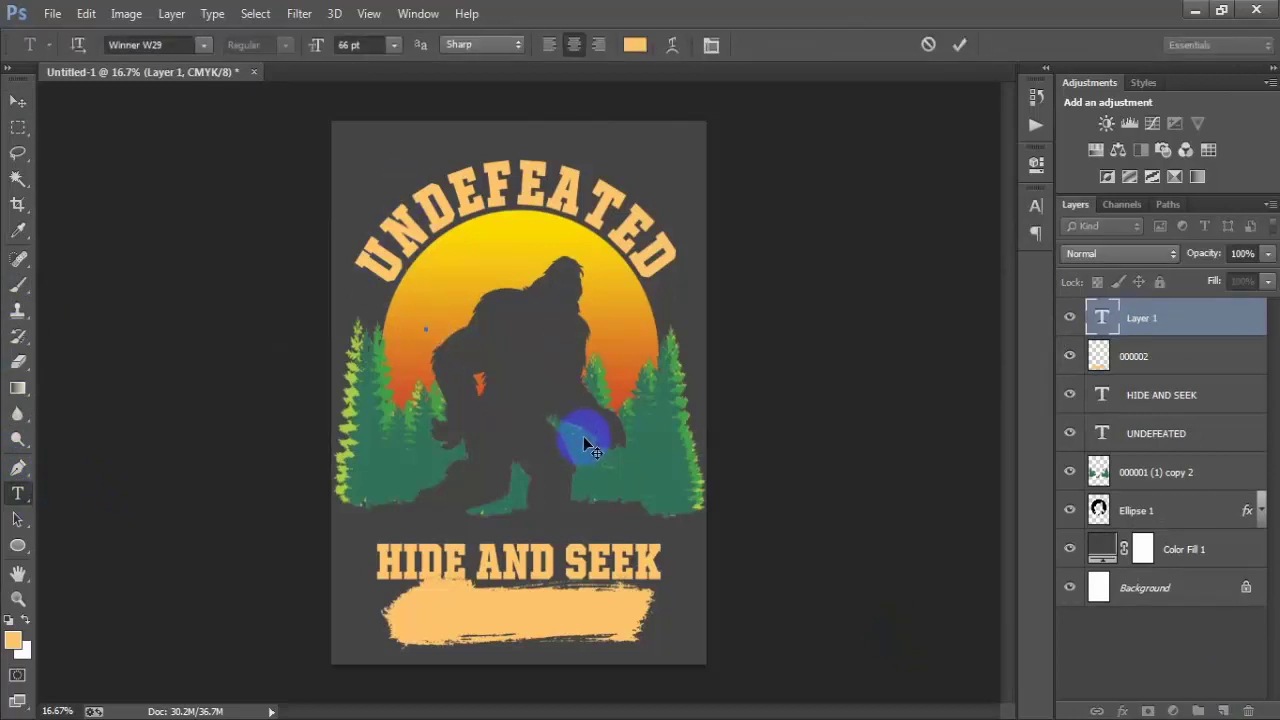
{"action": "type", "text": "WORLD CHAMPION"}
{"action": "left_click", "coordinate": [17, 102]}
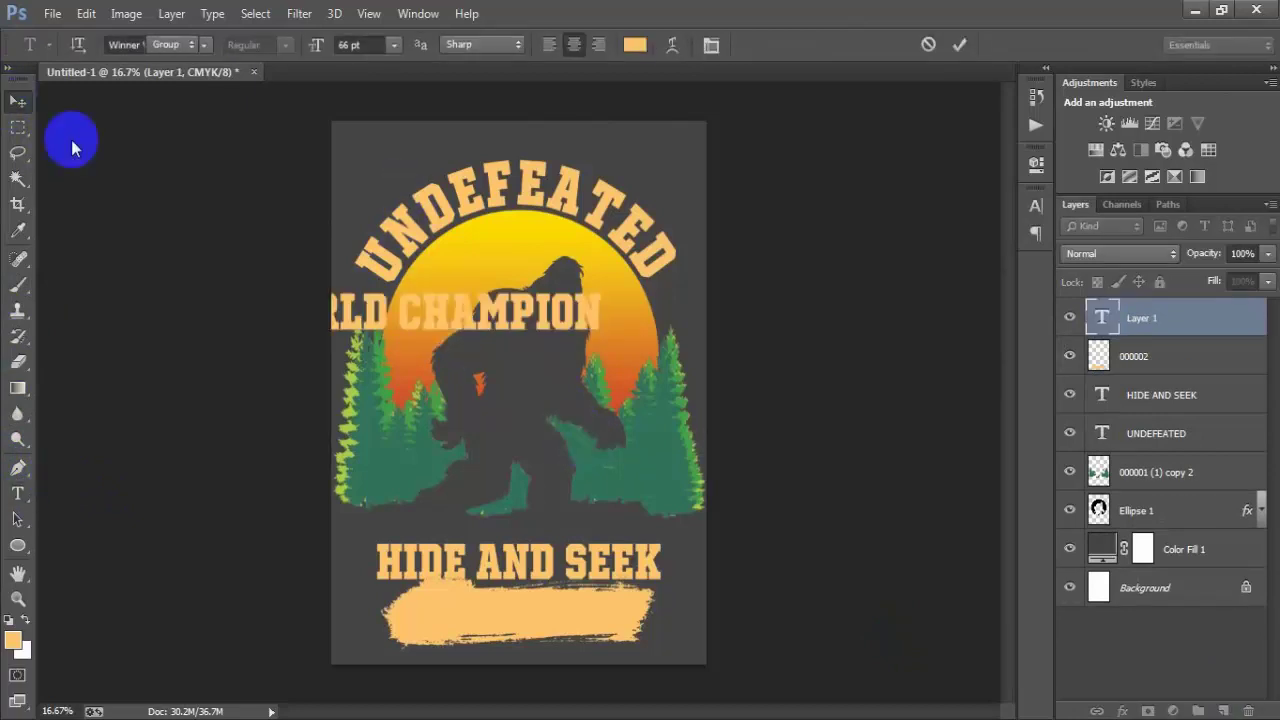
{"action": "left_click_drag", "start_coordinate": [470, 303], "coordinate": [564, 315]}
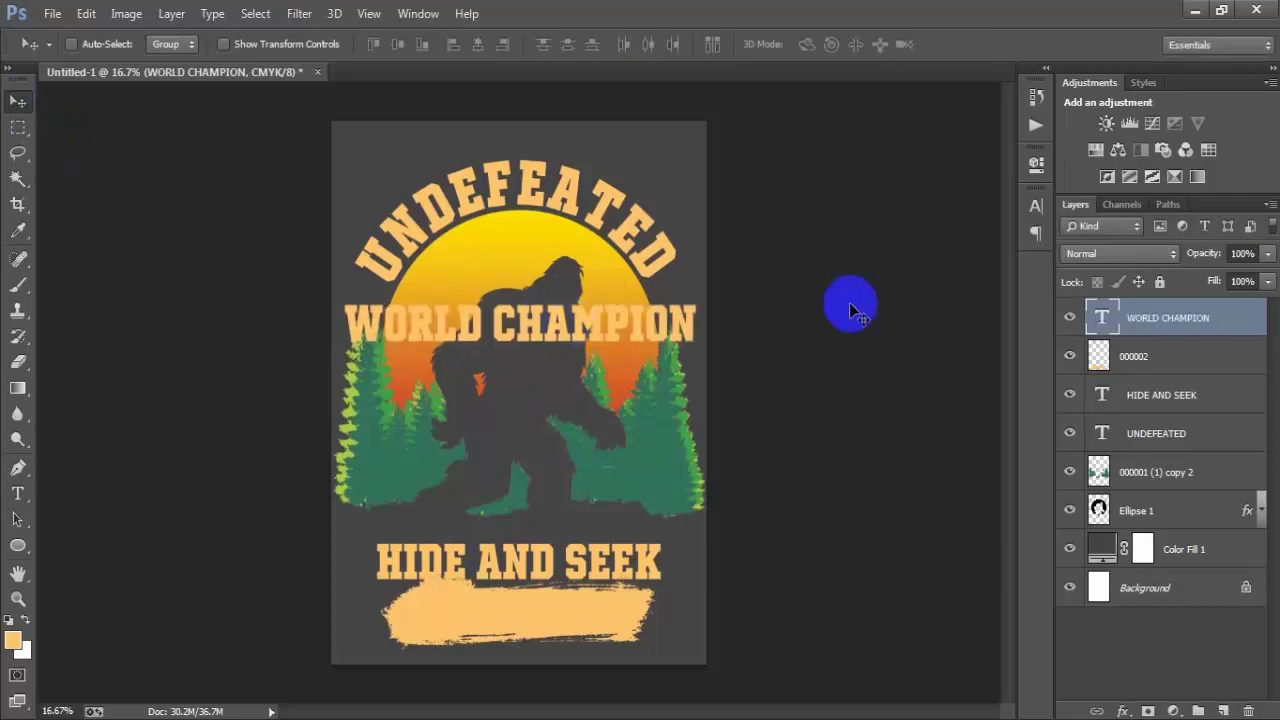
Step: Set the WORLD CHAMPION text color to black (000000)
{"action": "left_click", "coordinate": [1034, 211]}
{"action": "left_click", "coordinate": [973, 320]}
{"action": "left_click_drag", "start_coordinate": [610, 373], "coordinate": [461, 446]}
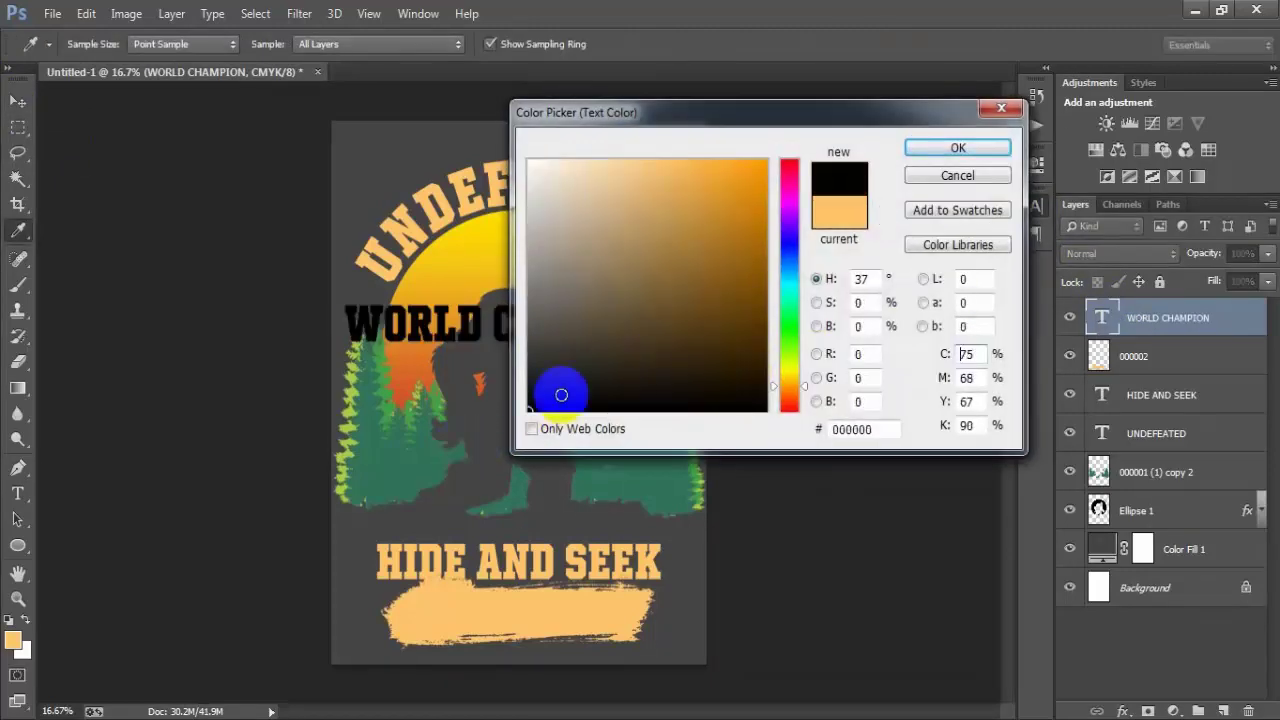
{"action": "left_click", "coordinate": [958, 147]}
Step: Move the WORLD CHAMPION text onto the brush stroke and scale it down proportionally to about 62% to fit inside
{"action": "left_click_drag", "start_coordinate": [509, 320], "coordinate": [506, 608]}
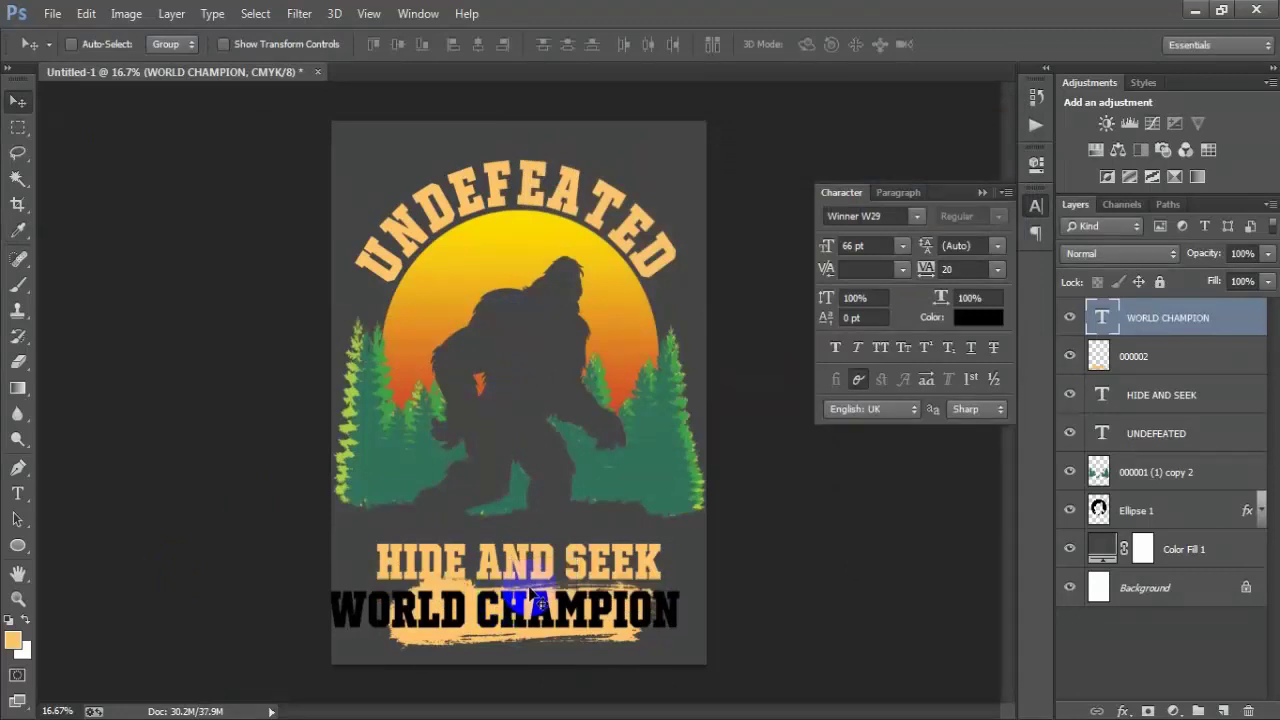
{"action": "key", "text": "ctrl+t"}
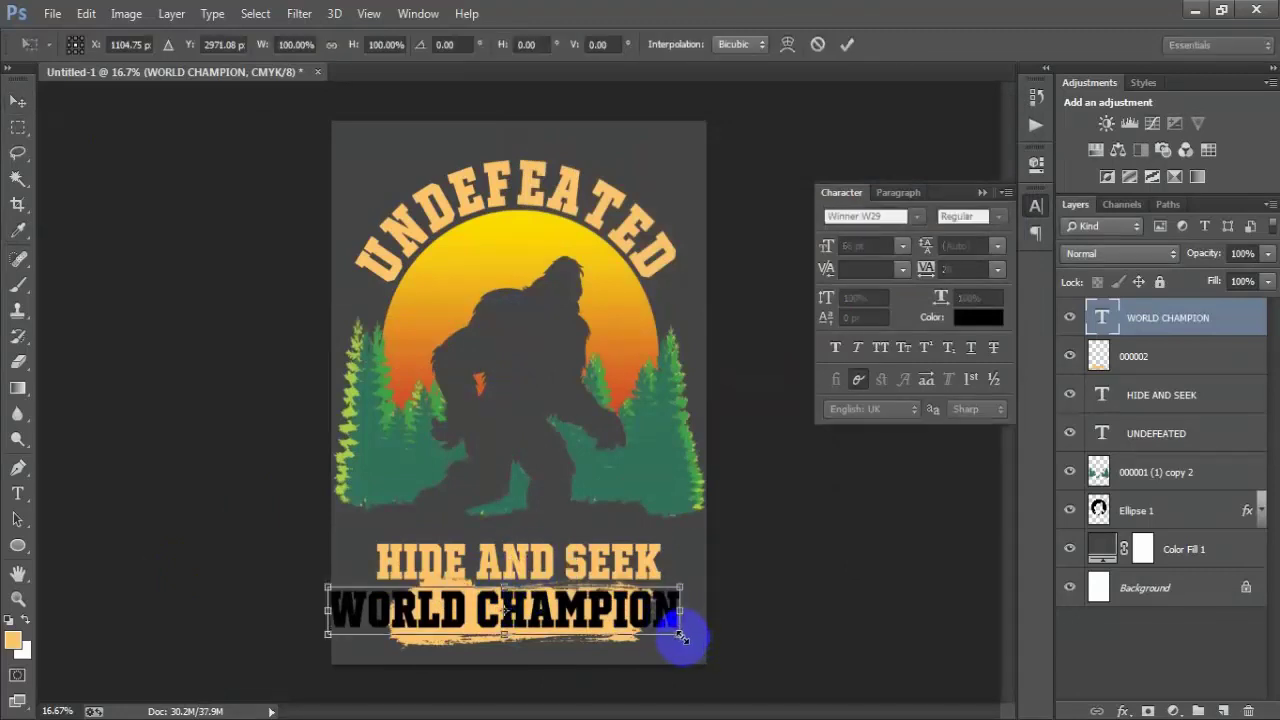
{"action": "mouse_move", "coordinate": [682, 637]}
{"action": "left_mouse_down"}
{"action": "mouse_move", "coordinate": [587, 625]}
{"action": "mouse_move", "coordinate": [589, 609]}
{"action": "mouse_move", "coordinate": [625, 622]}
{"action": "left_mouse_up"}
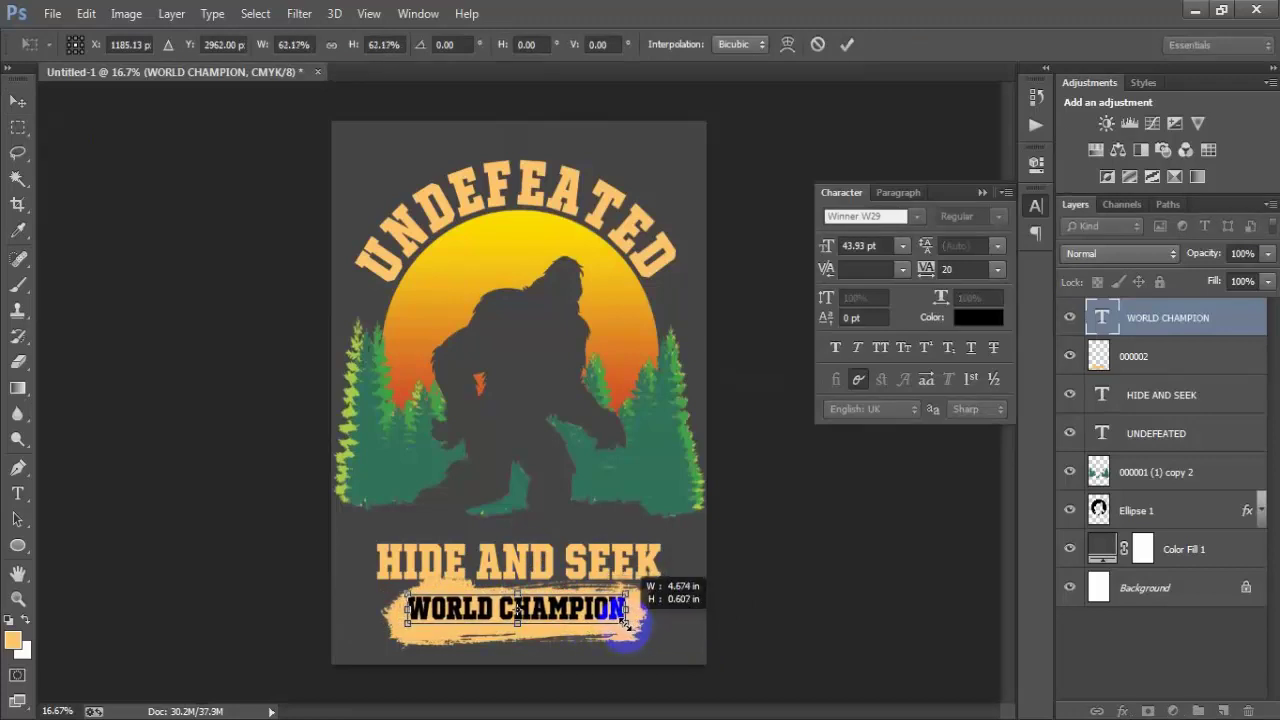
{"action": "left_click", "coordinate": [849, 47]}
Step: Center the WORLD CHAMPION text horizontally on the Background layer
{"action": "left_click", "coordinate": [1186, 590], "text": "ctrl"}
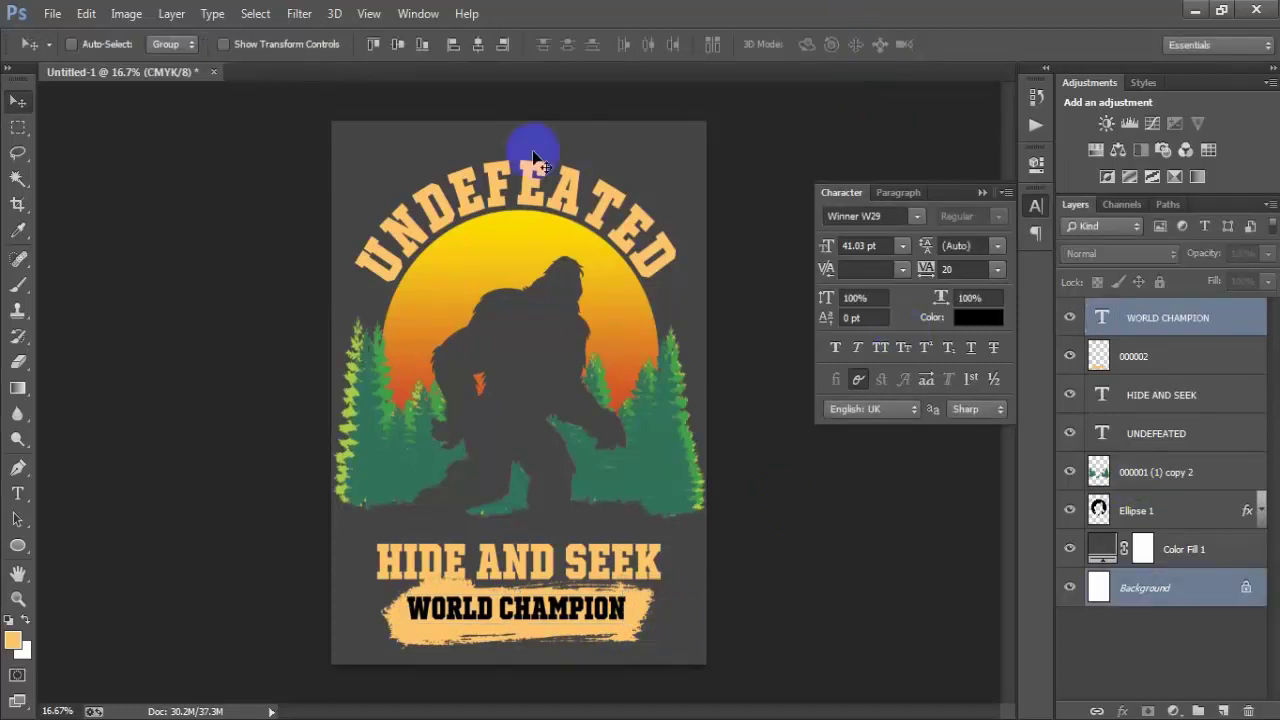
{"action": "left_click", "coordinate": [478, 44]}
{"action": "left_click", "coordinate": [1160, 320]}
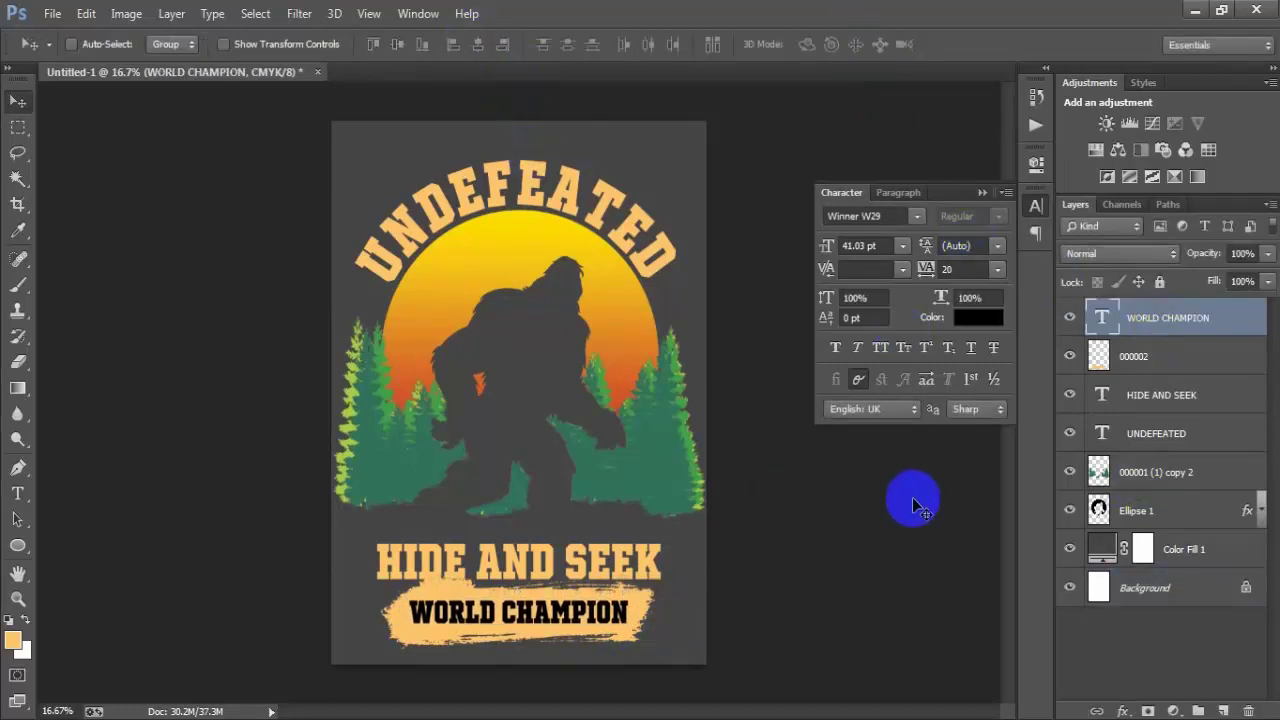
{"action": "key", "text": "shift+Right"}
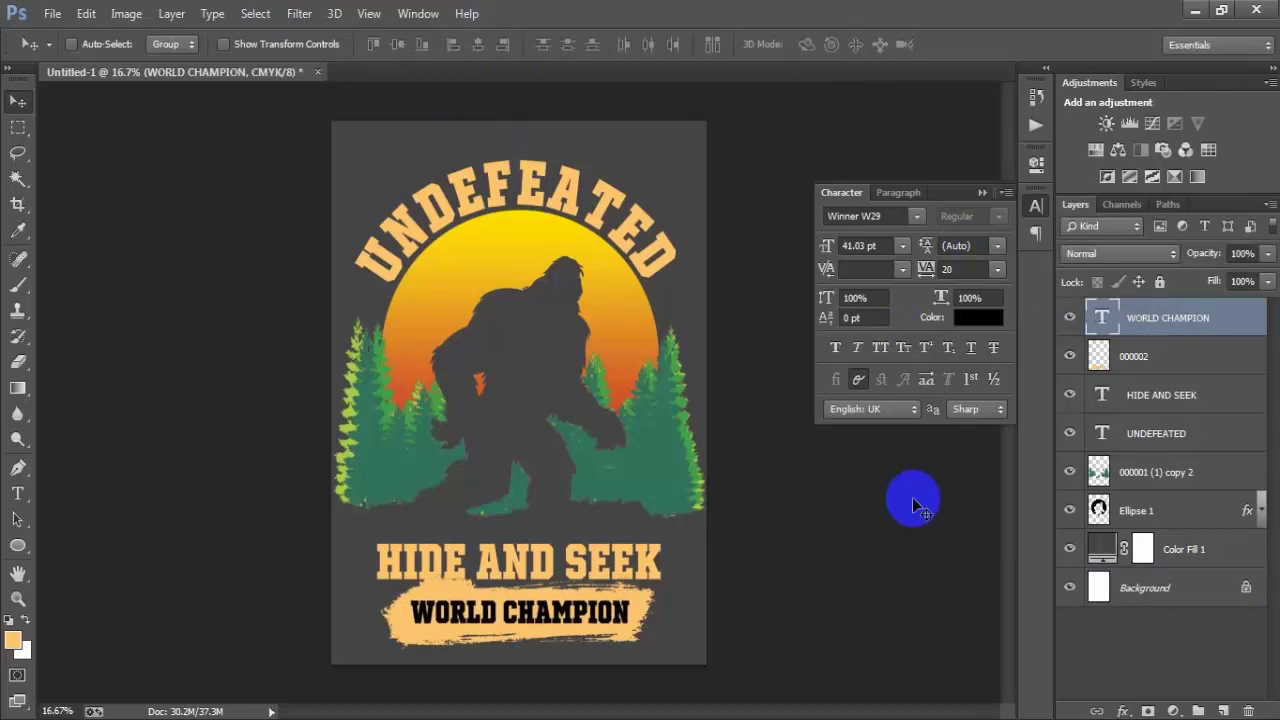
{"action": "left_click", "coordinate": [1186, 585], "text": "ctrl"}
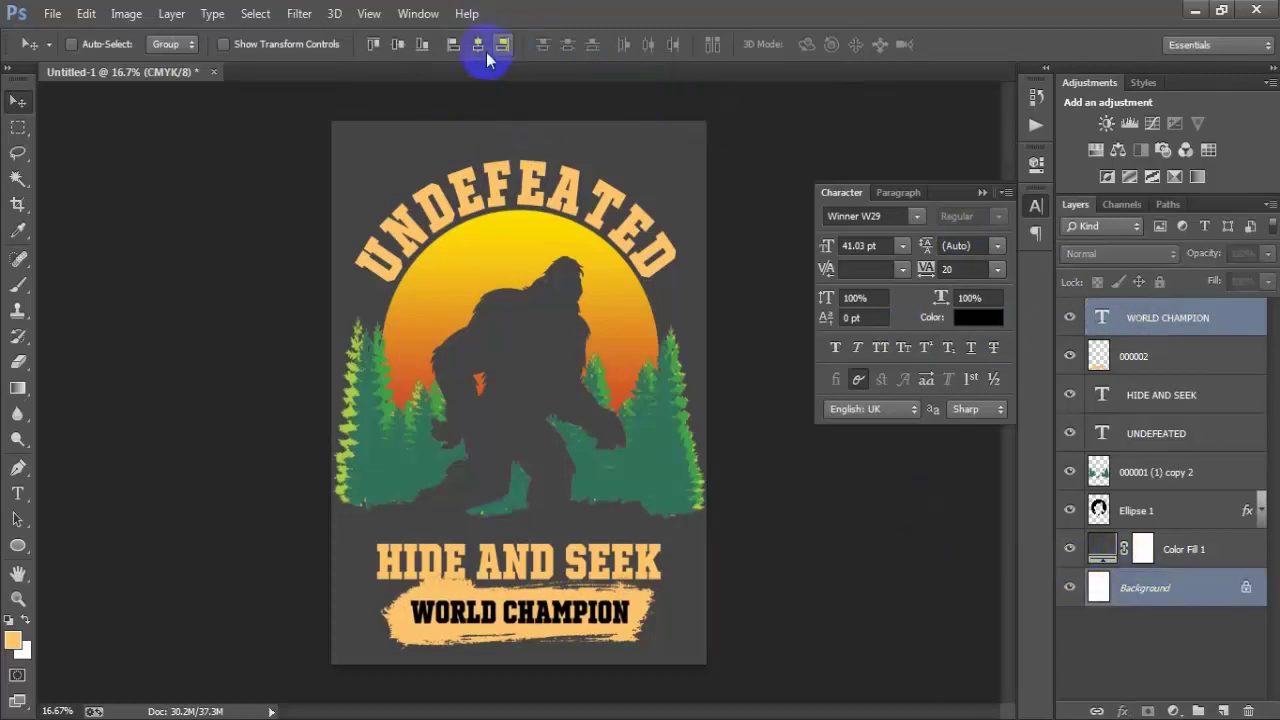
{"action": "left_click", "coordinate": [476, 55]}
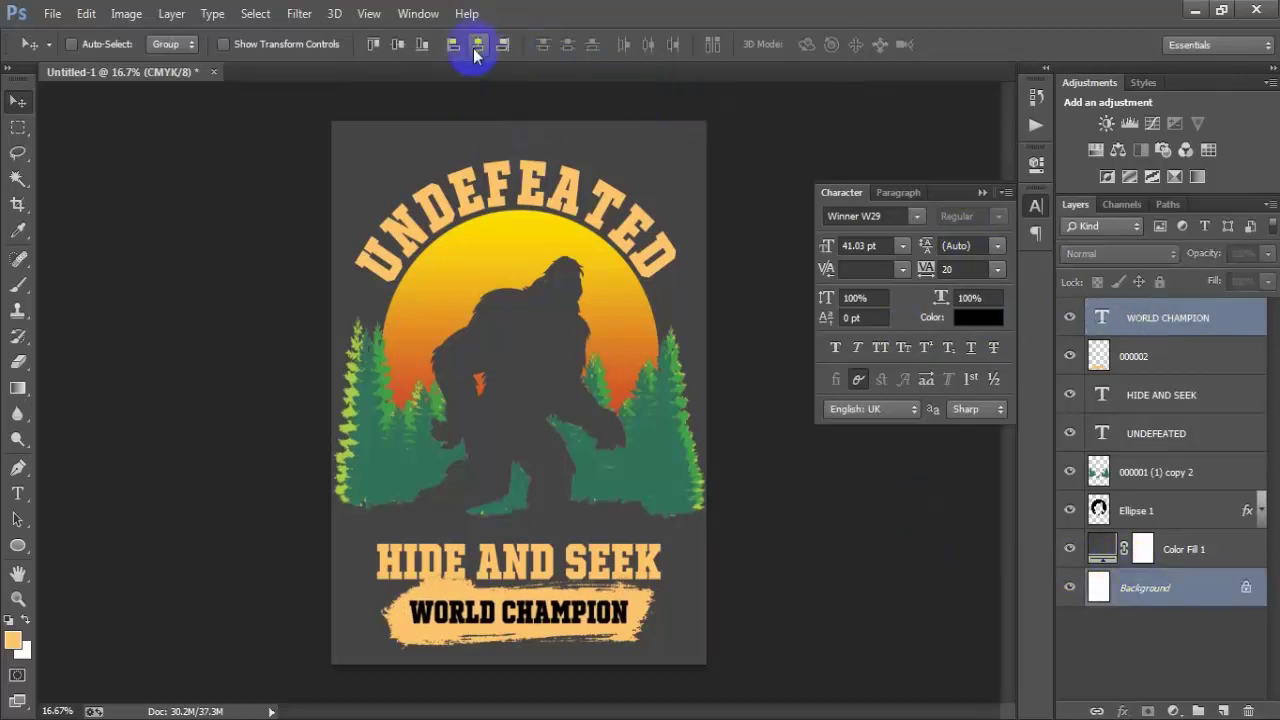
{"action": "left_click", "coordinate": [1207, 320]}
{"action": "left_click", "coordinate": [983, 192]}
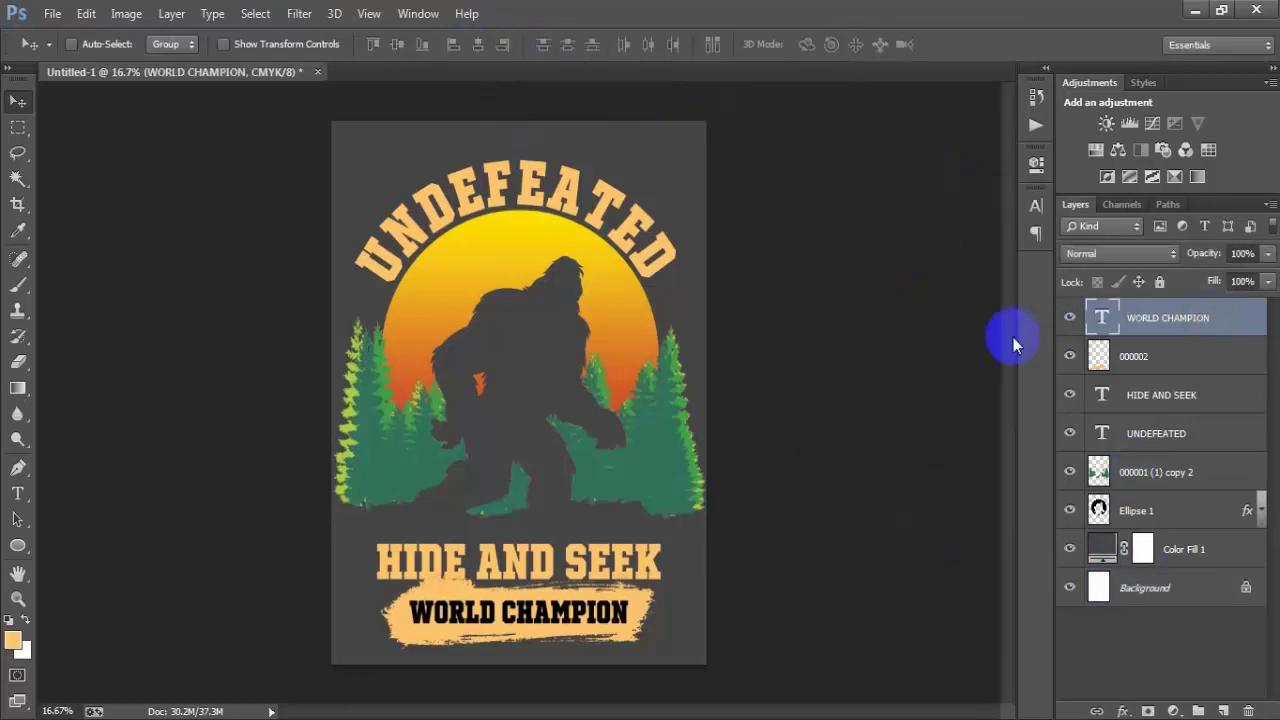
Step: Cut the WORLD CHAMPION letter shapes out of the 000002 brush-stroke layer and remove the separate text layer
{"action": "left_click", "coordinate": [1094, 357]}
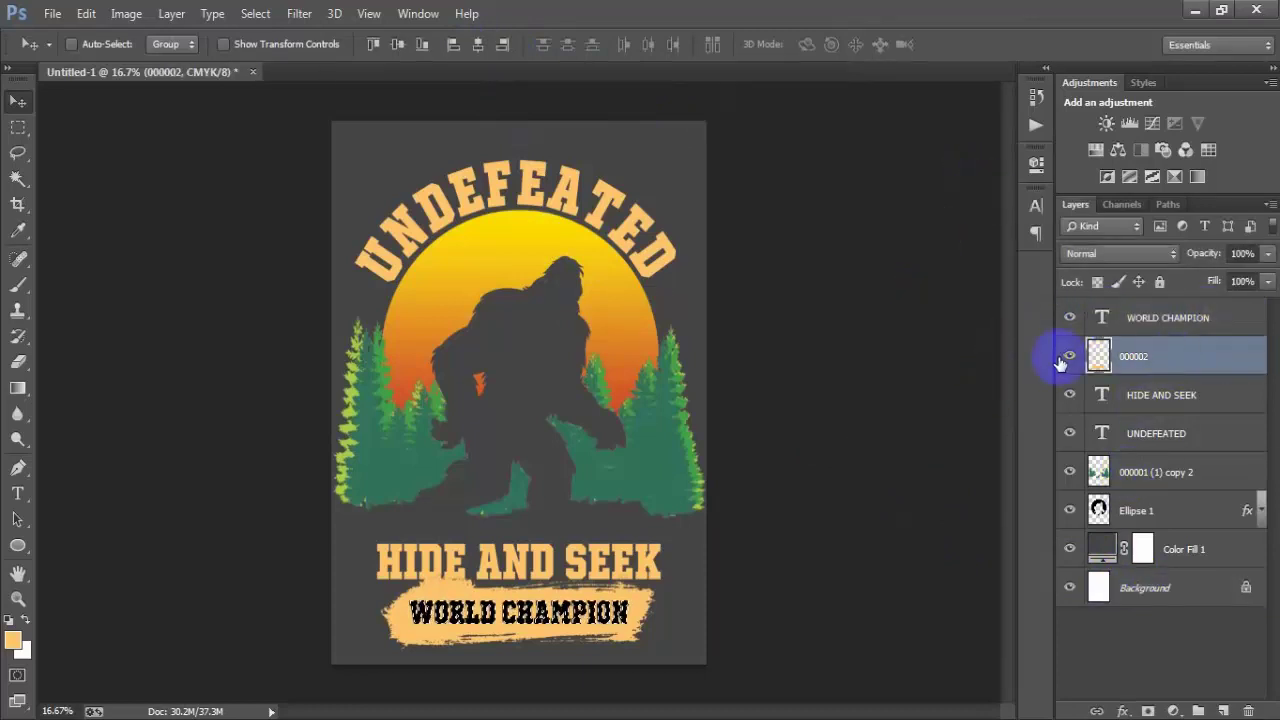
{"action": "left_click", "coordinate": [1070, 357]}
{"action": "left_click", "coordinate": [1070, 357]}
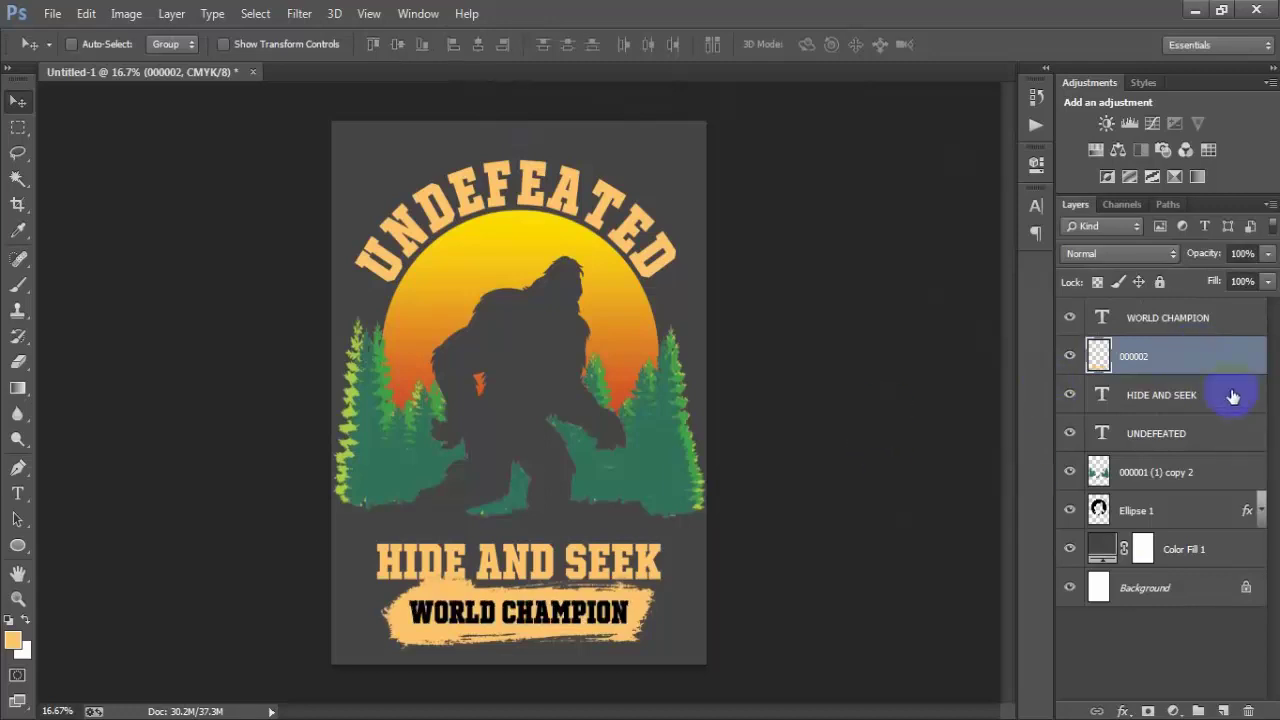
{"action": "left_click", "coordinate": [1168, 319]}
{"action": "left_click", "coordinate": [1073, 318]}
{"action": "left_click", "coordinate": [1073, 318]}
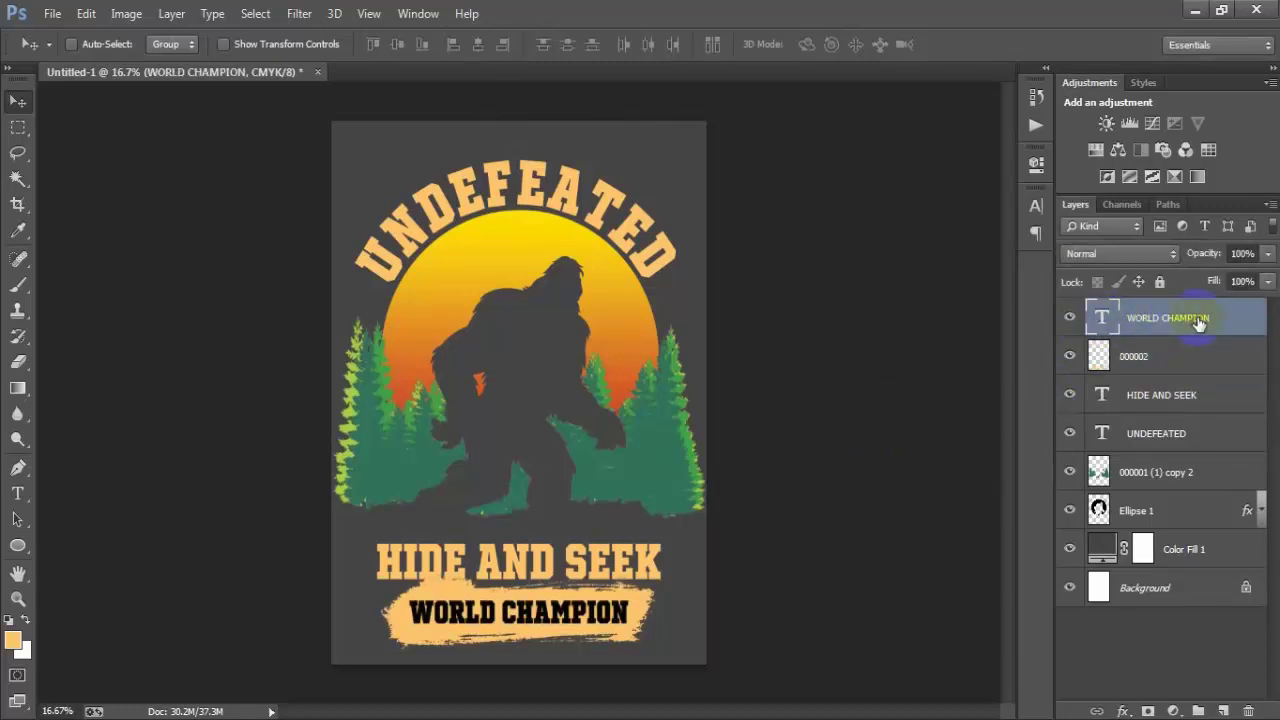
{"action": "key", "text": "ctrl+e"}
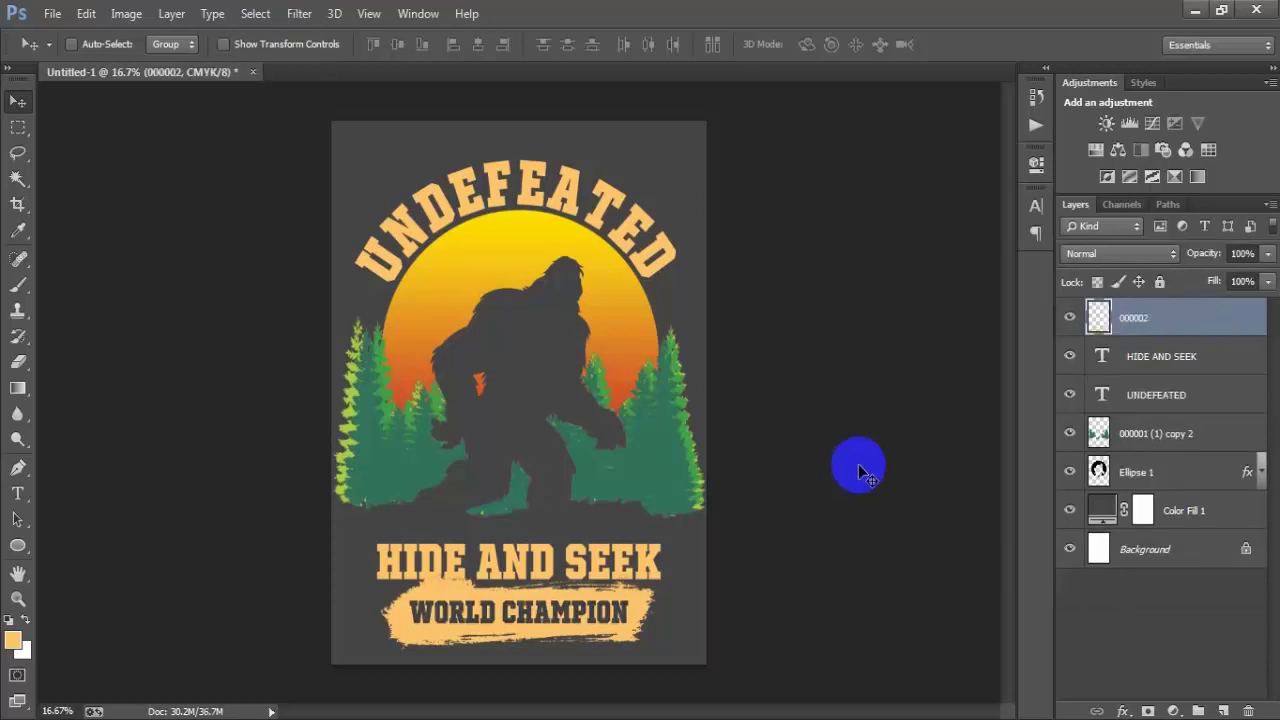
Step: Group all artwork layers from 000002 down to Ellipse 1 and change the Color Fill 1 color to black (000000)
{"action": "left_click", "coordinate": [1190, 470], "text": "shift"}
{"action": "key", "text": "ctrl+g"}
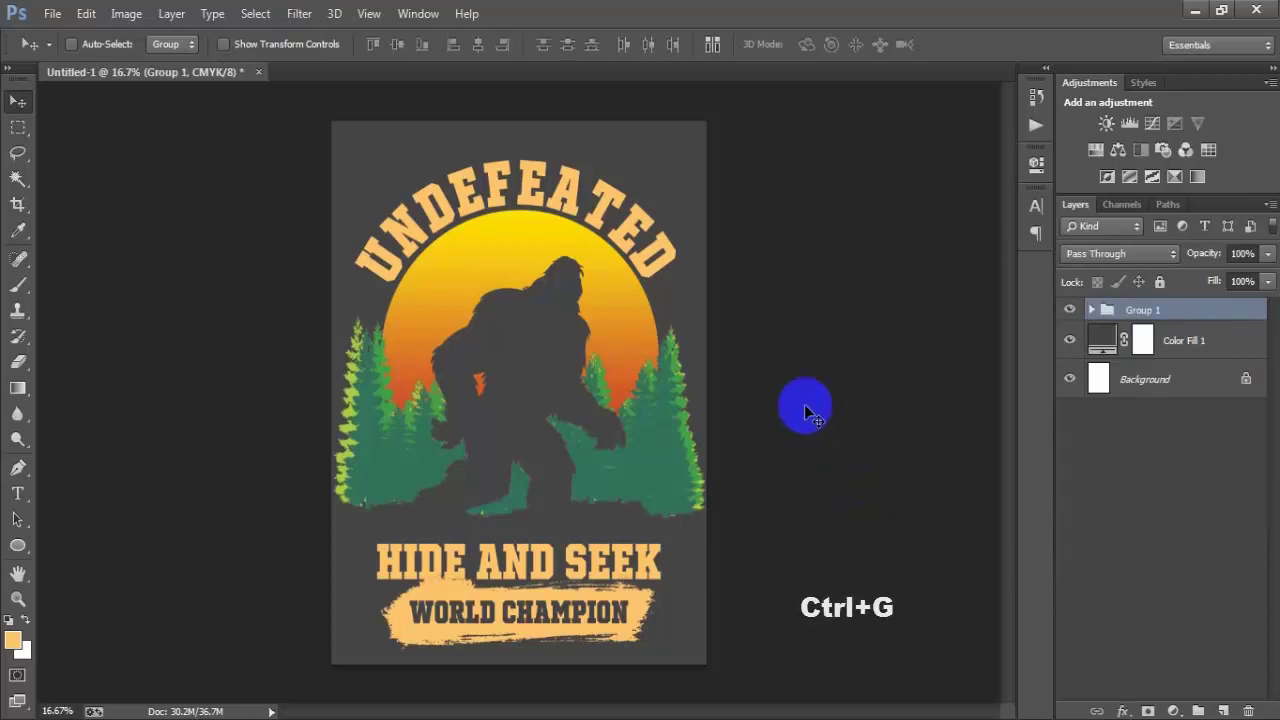
{"action": "double_click", "coordinate": [1101, 340]}
{"action": "left_click", "coordinate": [471, 457]}
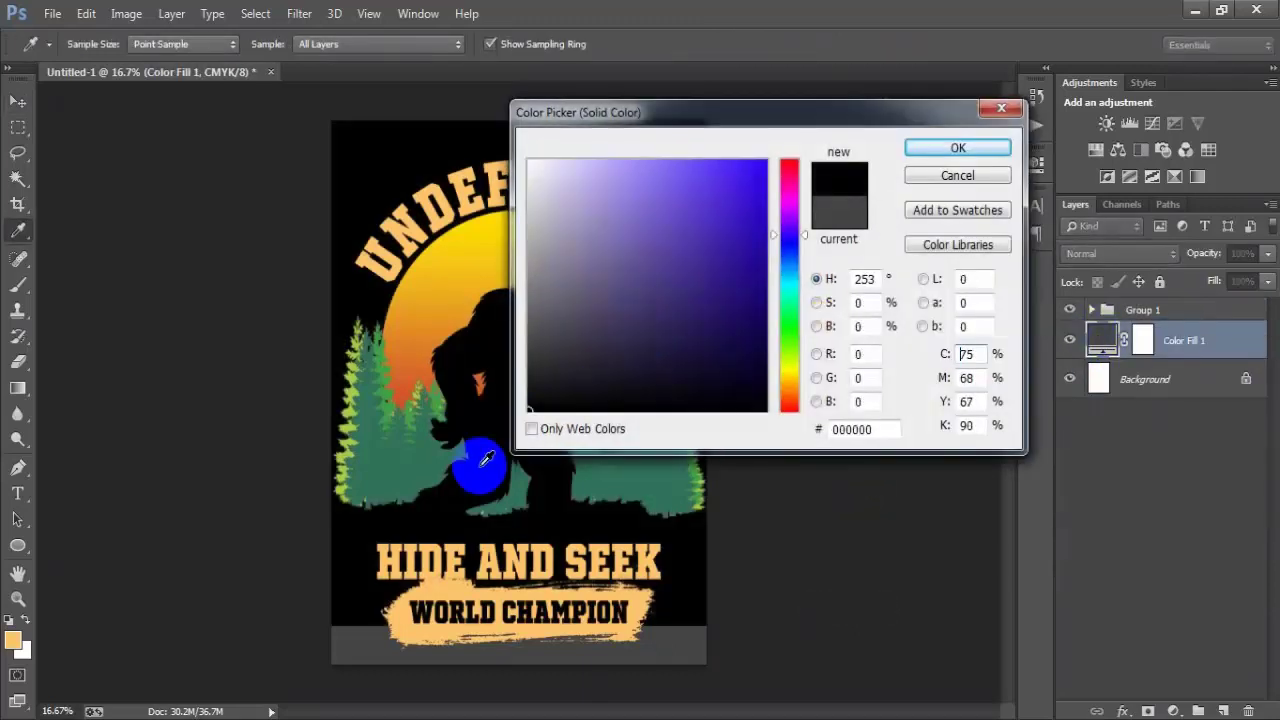
{"action": "left_click", "coordinate": [957, 148]}
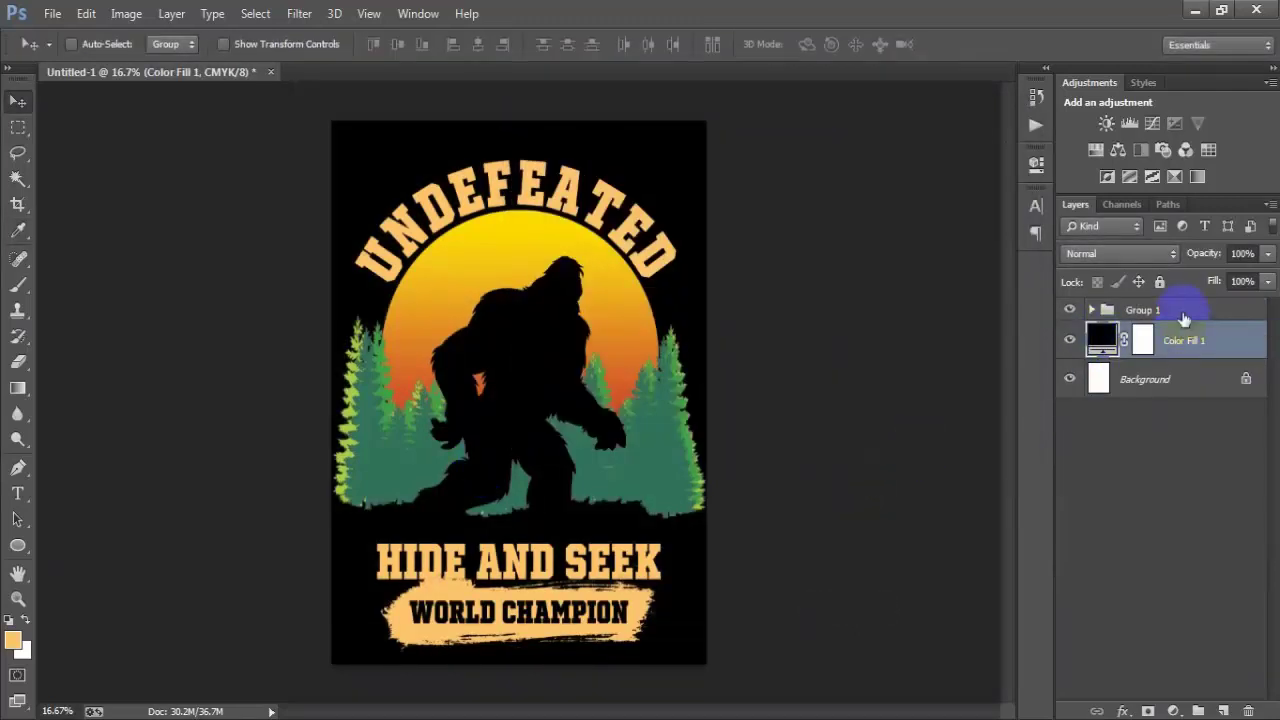
Step: Nudge the grouped design upward until its top and bottom margins on the canvas look even
{"action": "left_click", "coordinate": [1184, 316]}
{"action": "key", "text": "shift+Up"}
{"action": "key", "text": "shift+Up"}
{"action": "key", "text": "shift+Up"}
{"action": "key", "text": "shift+Up"}
{"action": "key", "text": "shift+Up"}
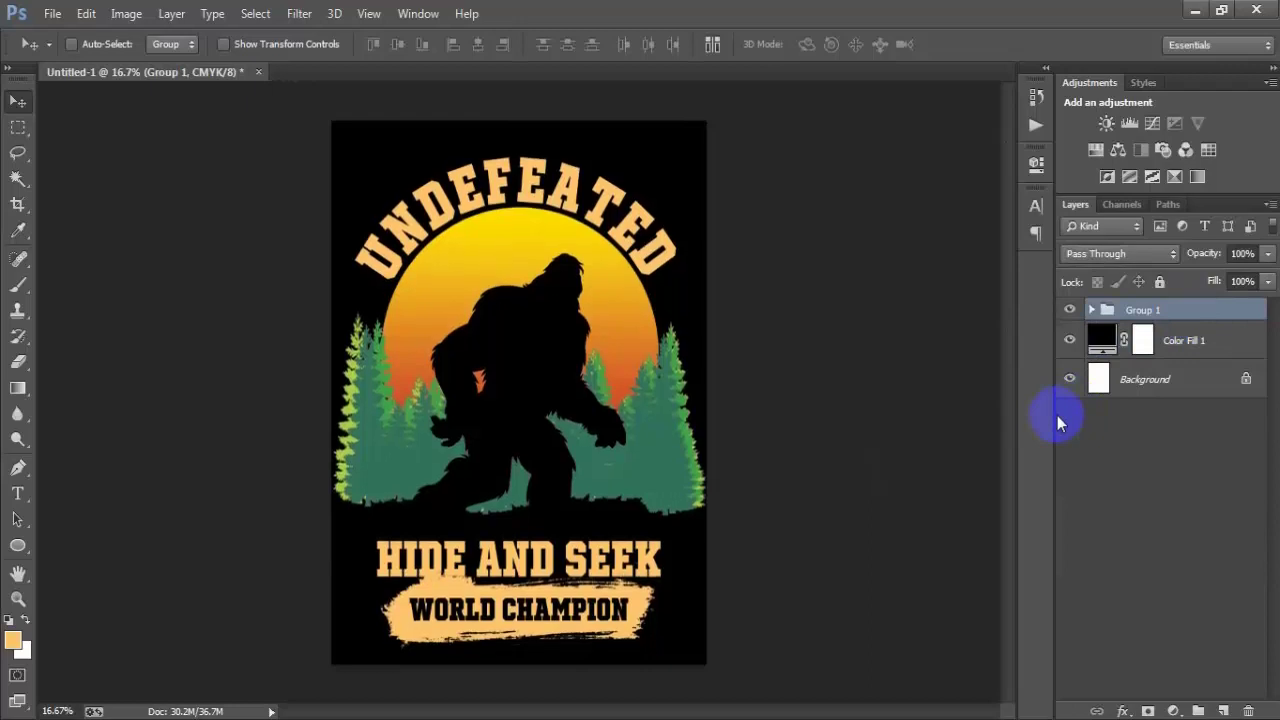
{"action": "key", "text": "shift+Up"}
{"action": "key", "text": "shift+Up"}
{"action": "key", "text": "shift+Up"}
{"action": "key", "text": "shift+Up"}
{"action": "key", "text": "shift+Up"}
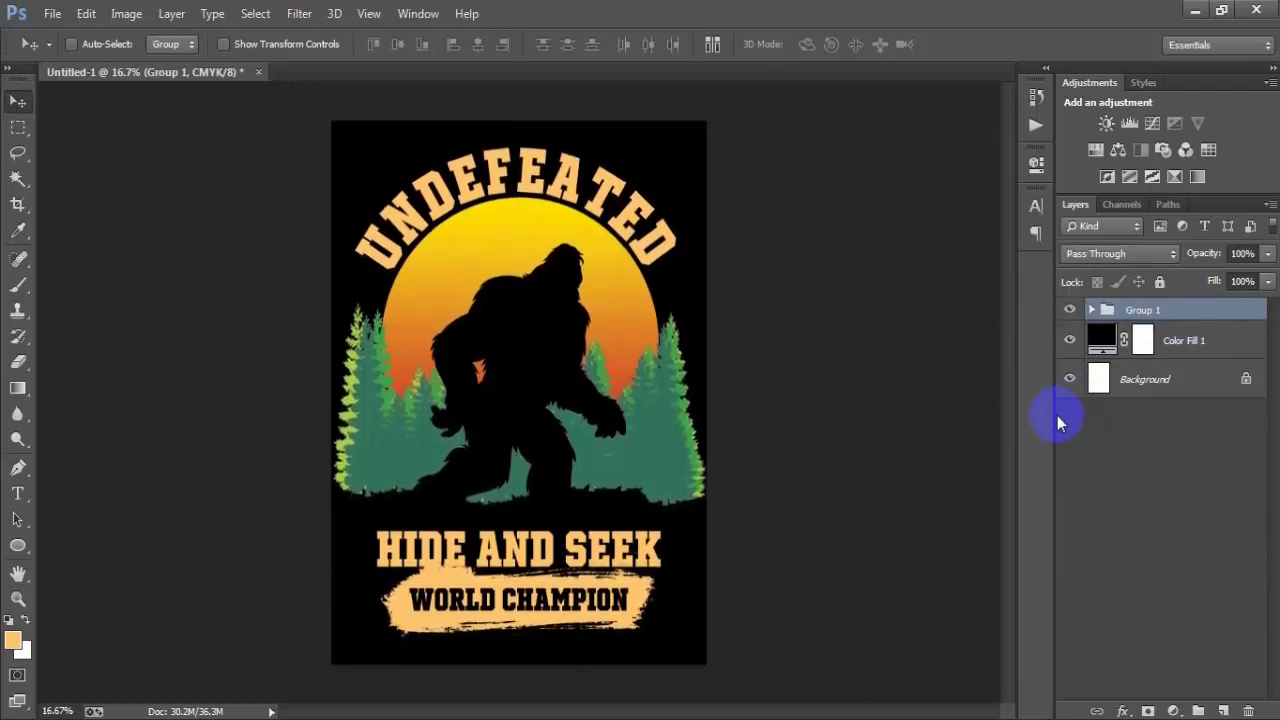
{"action": "key", "text": "Up"}
{"action": "key", "text": "Up"}
{"action": "key", "text": "Up"}
{"action": "key", "text": "Up"}
{"action": "key", "text": "Up"}
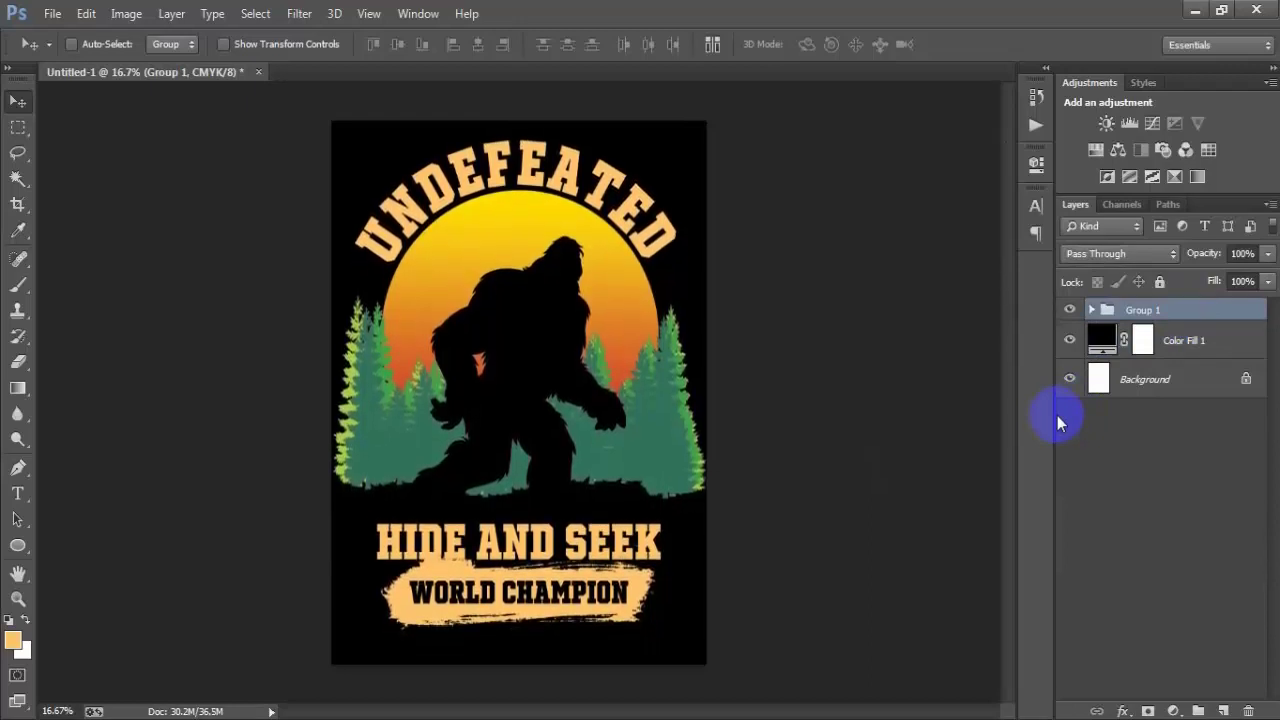
{"action": "key", "text": "Down"}
{"action": "key", "text": "Down"}
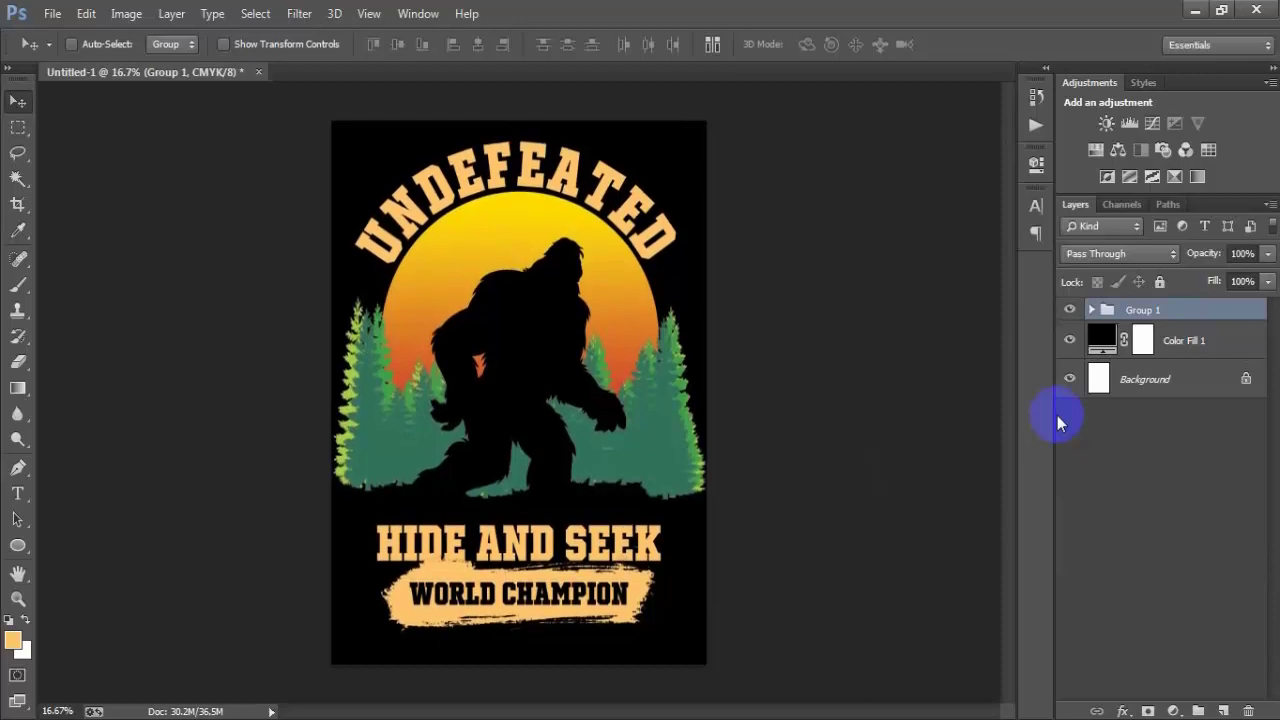
Step: Export the design for web as a transparent PNG-24 named 1 with Color Fill 1 and Background hidden, and show both layers again
{"action": "left_click", "coordinate": [1070, 341]}
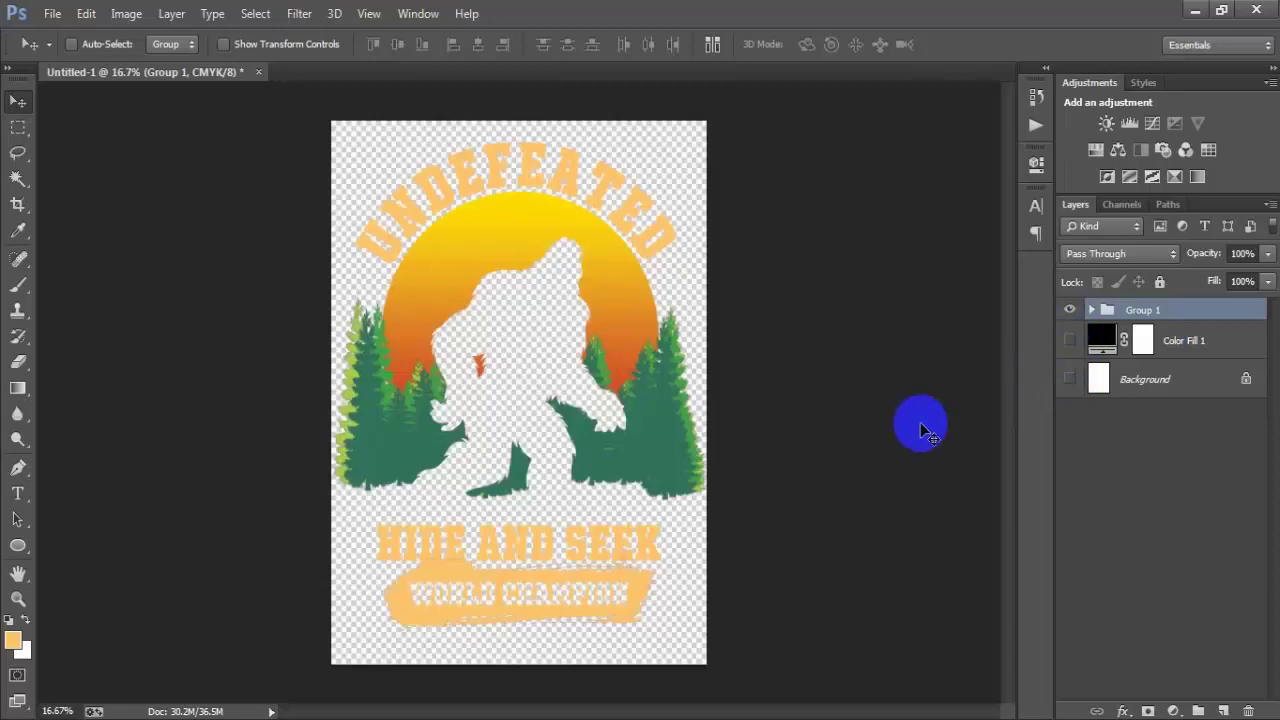
{"action": "key", "text": "ctrl+shift+alt+s"}
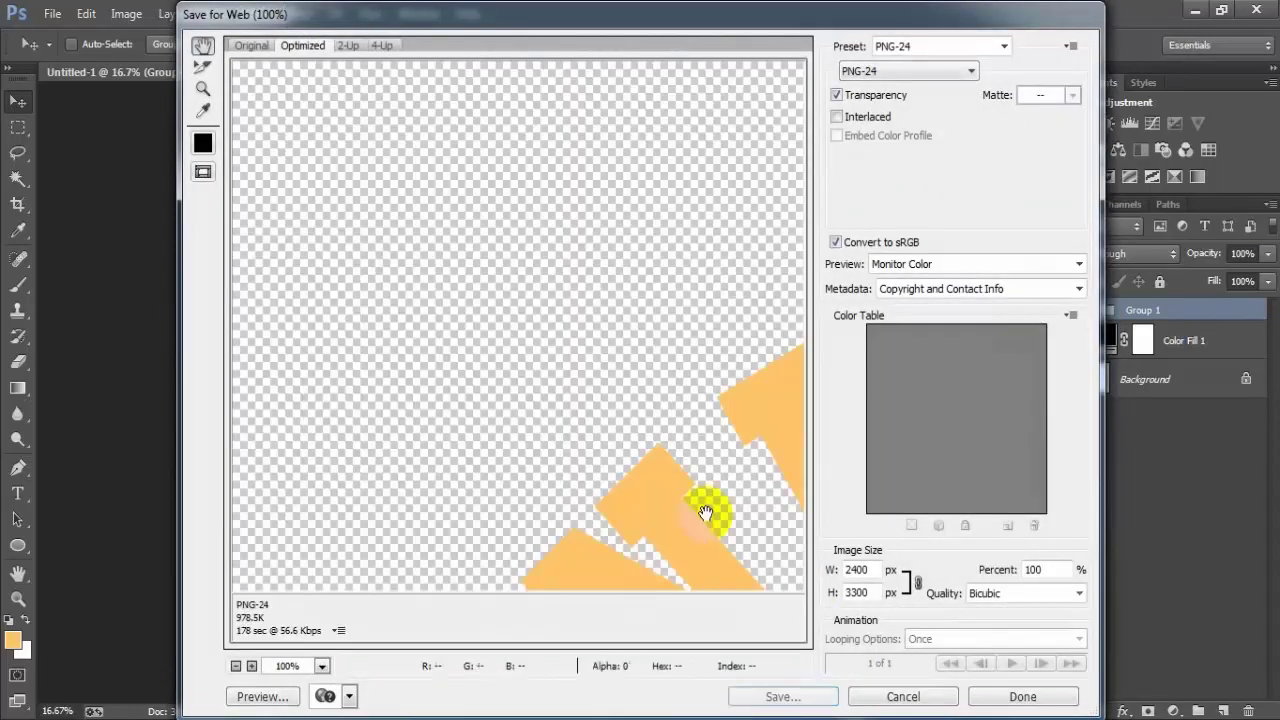
{"action": "left_click_drag", "start_coordinate": [709, 514], "coordinate": [300, 371]}
{"action": "left_click_drag", "start_coordinate": [641, 401], "coordinate": [364, 325]}
{"action": "left_click", "coordinate": [888, 78]}
{"action": "left_click", "coordinate": [872, 127]}
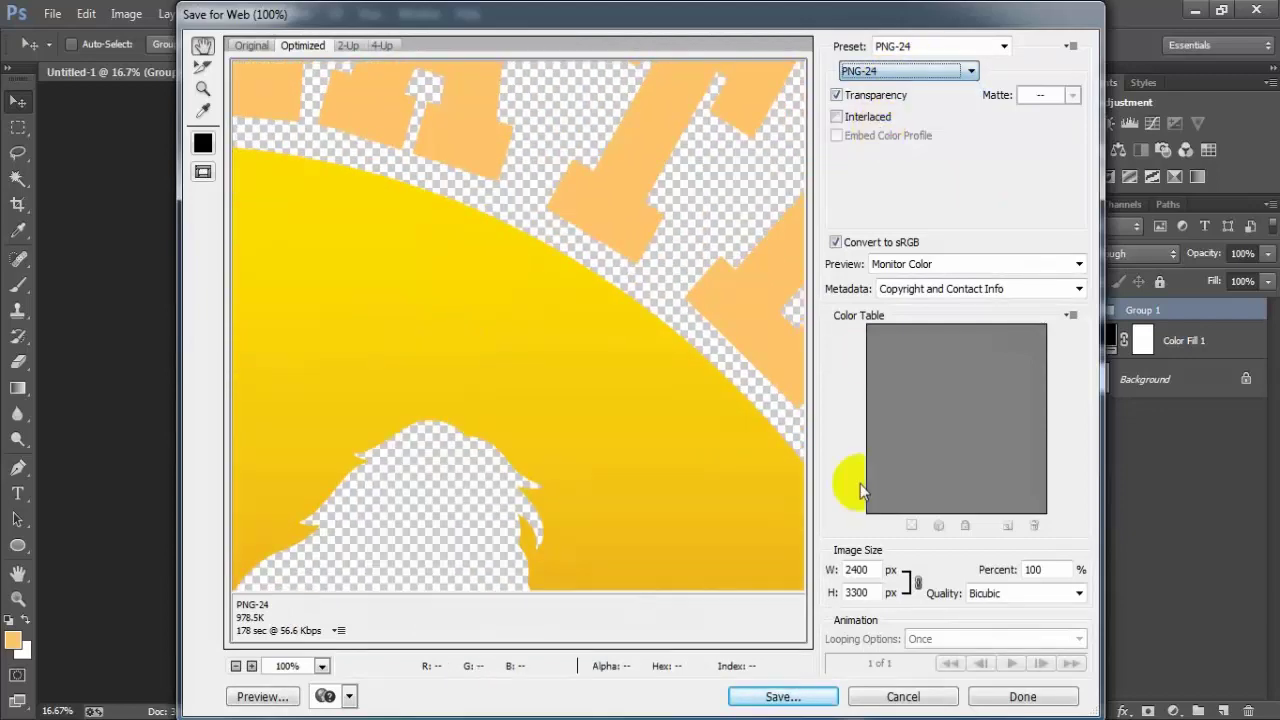
{"action": "left_click", "coordinate": [806, 704]}
{"action": "type", "text": "1"}
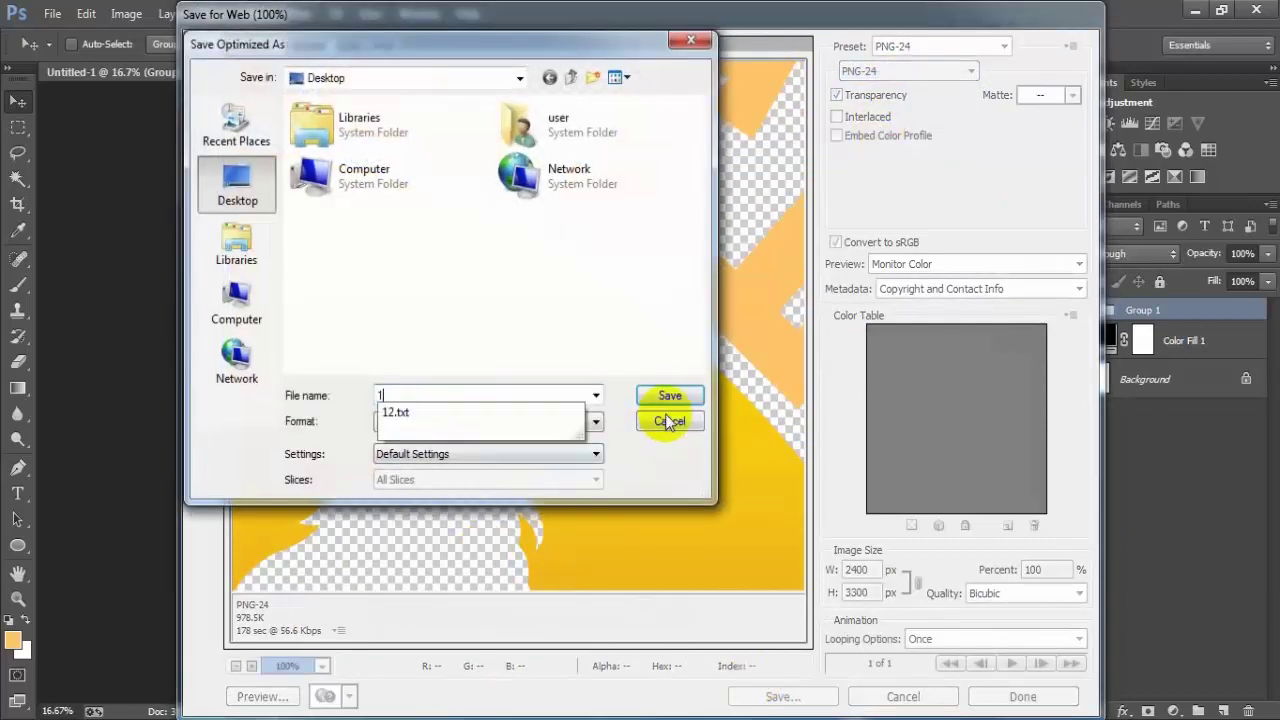
{"action": "left_click", "coordinate": [668, 394]}
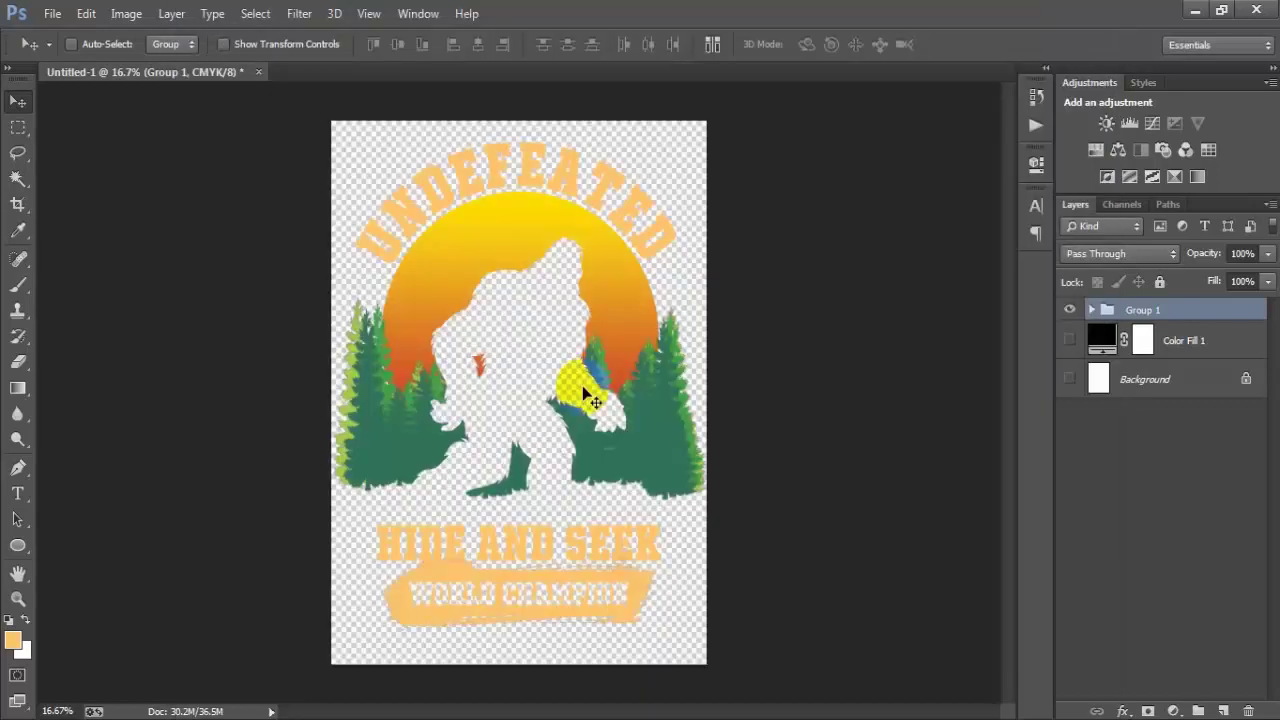
{"action": "left_click", "coordinate": [1069, 340]}
Step: Try dark green (142307), brown (8a4309) and other shades on the Color Fill 1 background, finishing with black
{"action": "double_click", "coordinate": [1101, 340]}
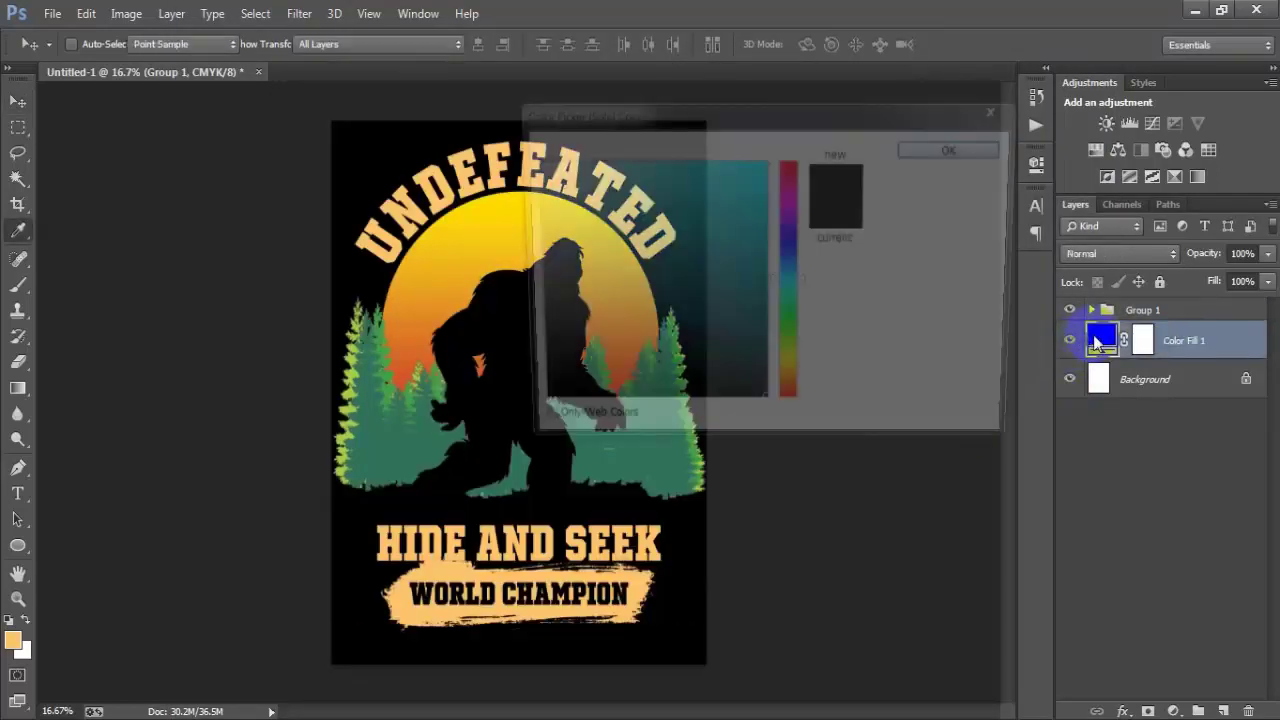
{"action": "left_click_drag", "start_coordinate": [671, 114], "coordinate": [811, 133]}
{"action": "left_click_drag", "start_coordinate": [871, 229], "coordinate": [859, 396]}
{"action": "left_click_drag", "start_coordinate": [931, 300], "coordinate": [931, 365]}
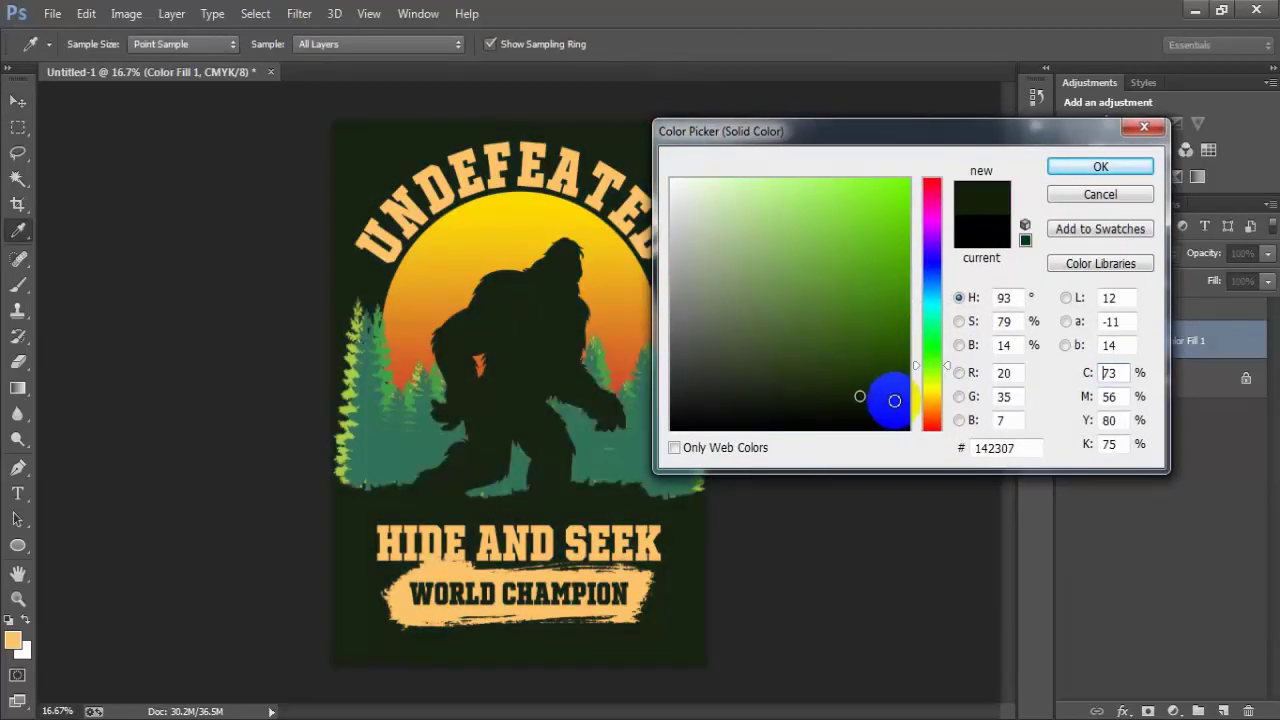
{"action": "left_click_drag", "start_coordinate": [928, 420], "coordinate": [931, 412]}
{"action": "left_click", "coordinate": [891, 357]}
{"action": "left_click", "coordinate": [891, 291]}
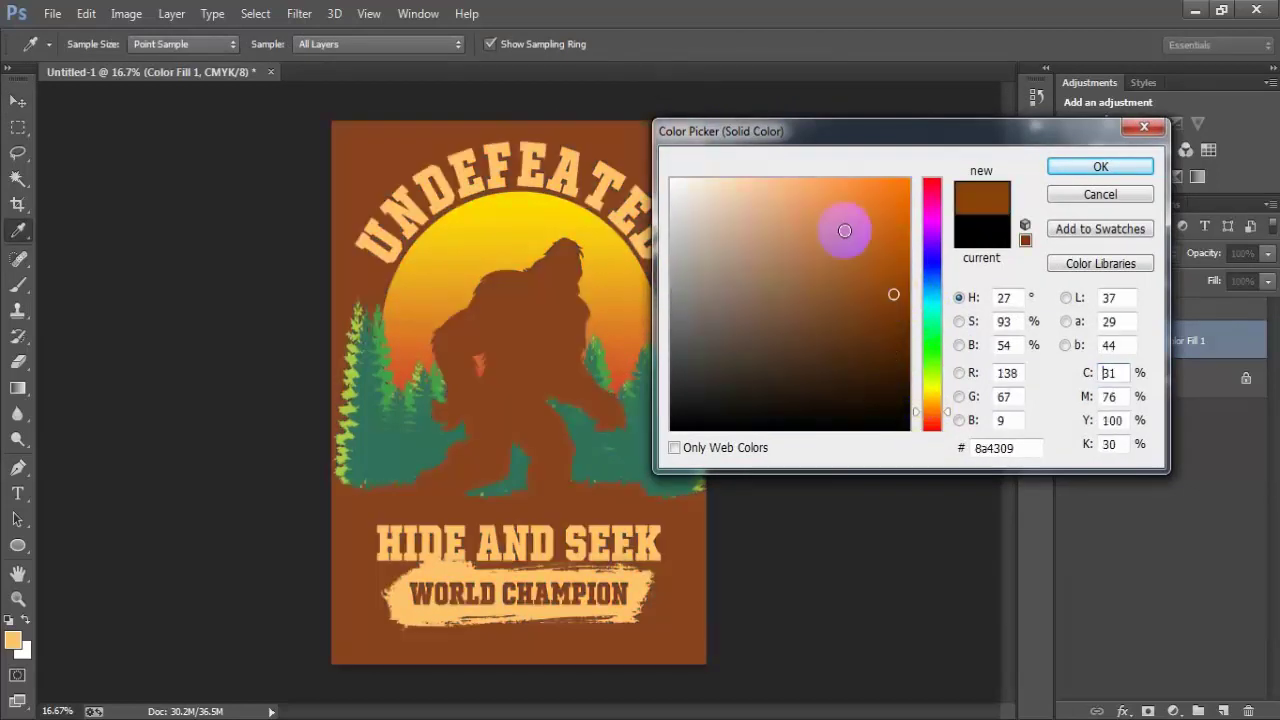
{"action": "left_click", "coordinate": [843, 231]}
{"action": "left_click_drag", "start_coordinate": [740, 362], "coordinate": [674, 443]}
{"action": "left_click", "coordinate": [1100, 166]}
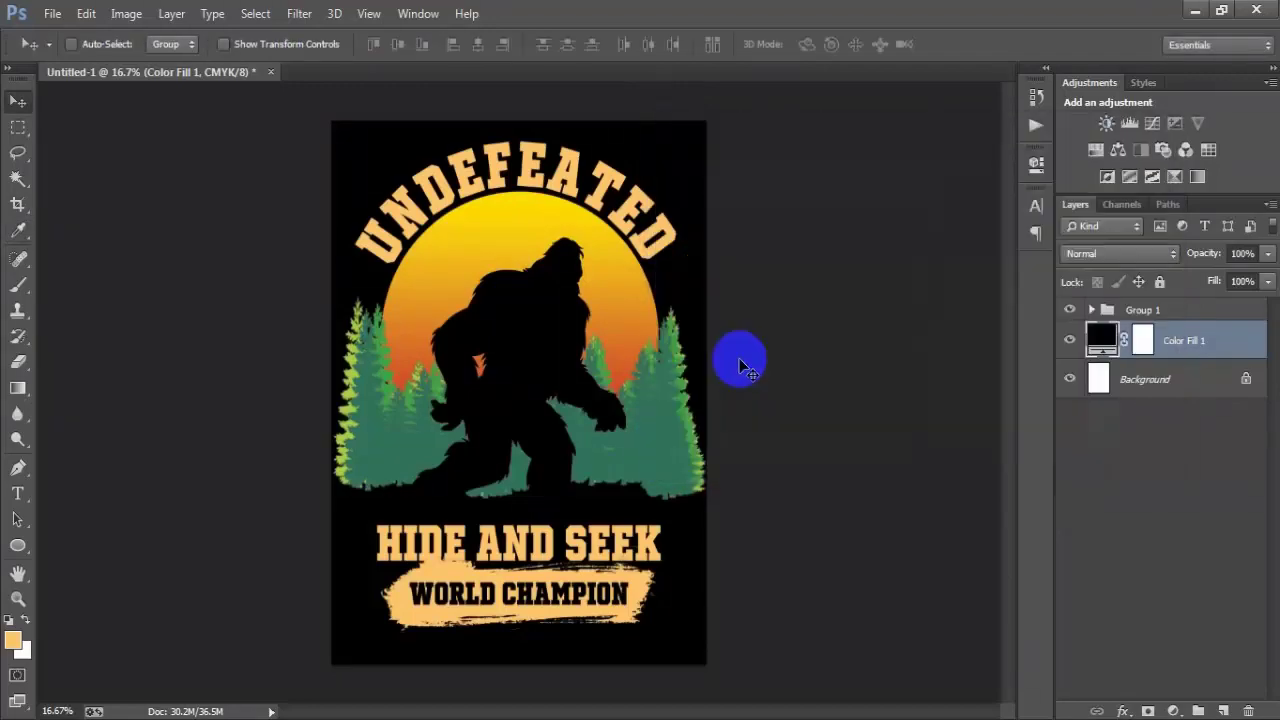